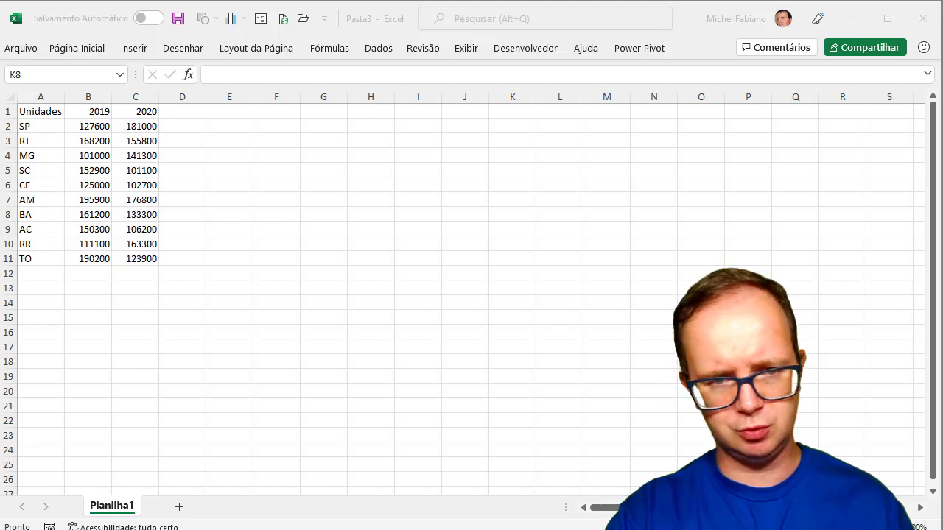
- Duplicate the Planilha1 sheet within the workbook, placing the copy directly after the original
{"action": "scroll", "coordinate": [471, 295], "scroll_direction": "up", "scroll_amount": 4, "text": "ctrl"}
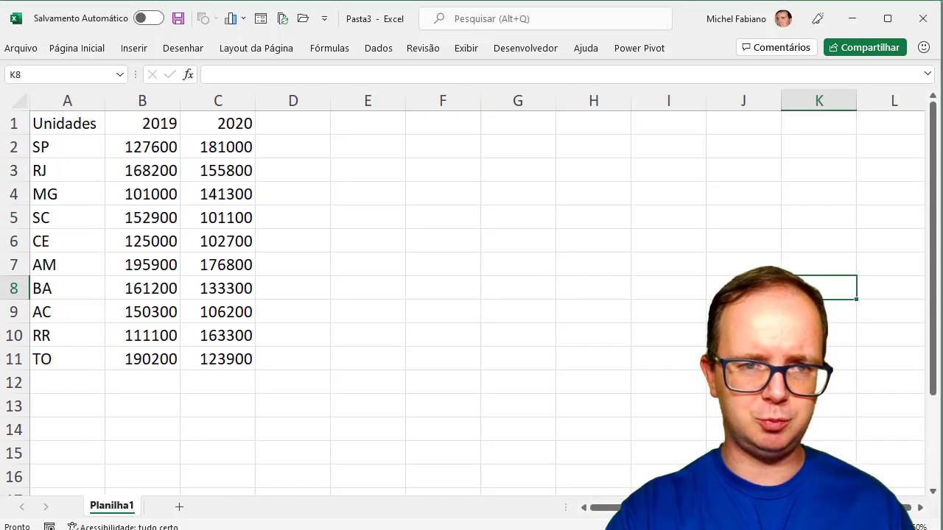
{"action": "scroll", "coordinate": [470, 322], "scroll_direction": "up", "scroll_amount": 1, "text": "ctrl"}
{"action": "left_click", "coordinate": [470, 322]}
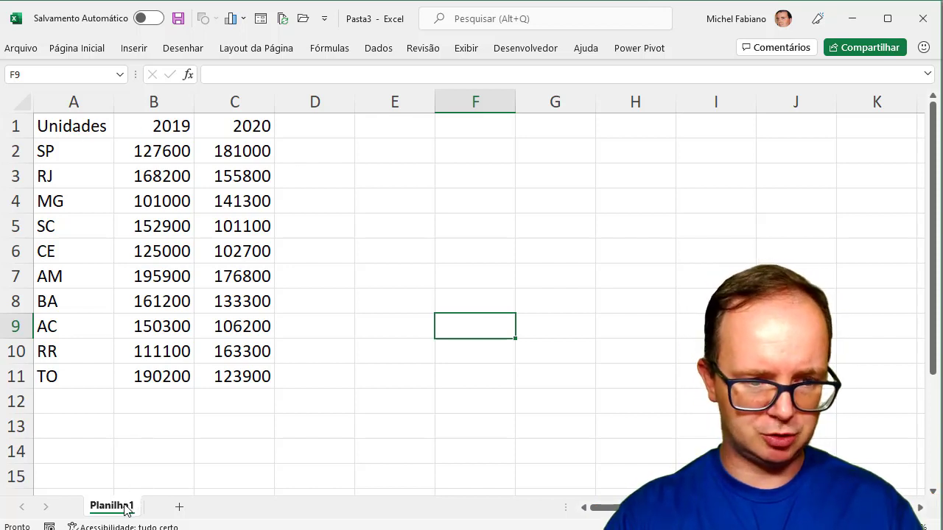
{"action": "left_click_drag", "start_coordinate": [127, 508], "coordinate": [157, 509]}
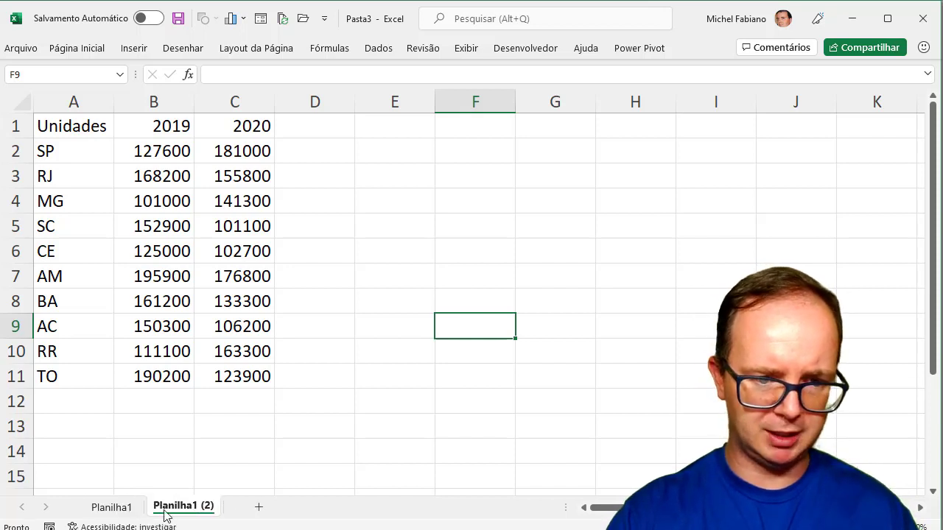
{"action": "left_click", "coordinate": [330, 277]}
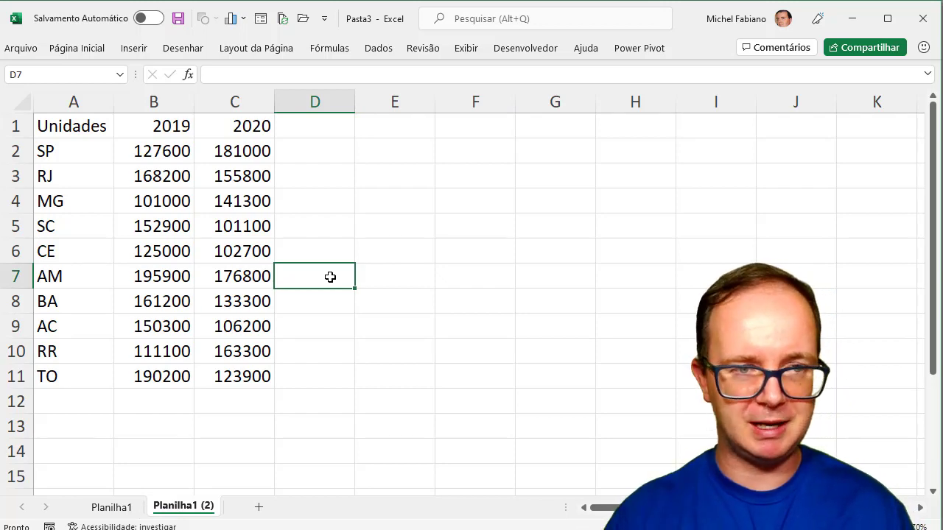
- Keep the ribbon with the home formatting commands permanently expanded above the worksheet
{"action": "left_click", "coordinate": [98, 52]}
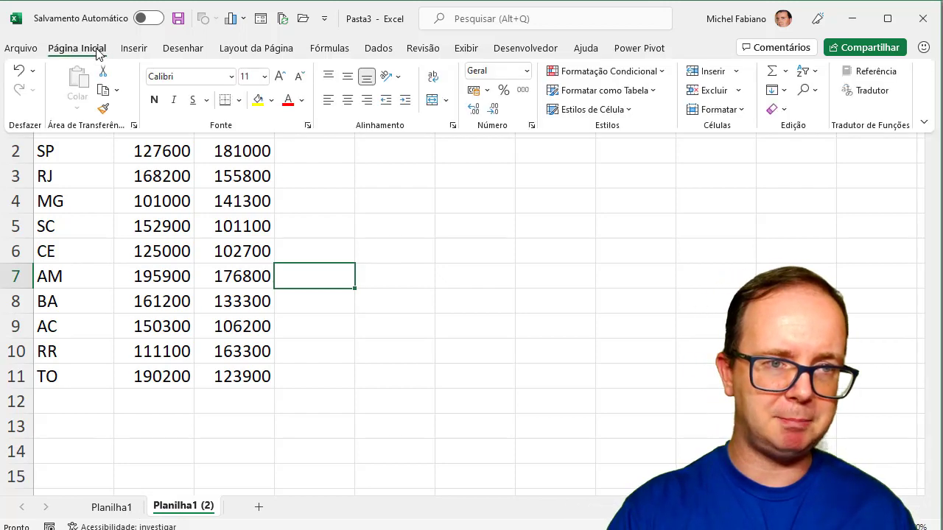
{"action": "left_click", "coordinate": [98, 52]}
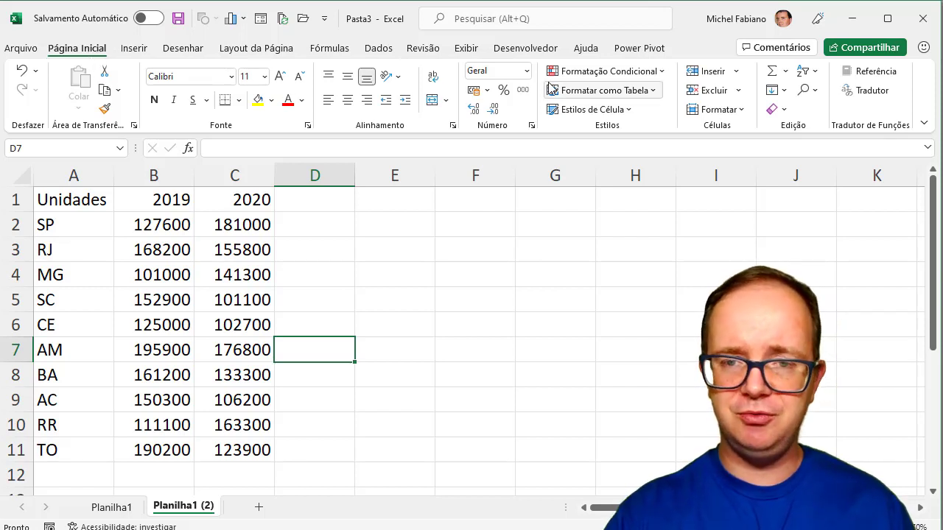
{"action": "double_click", "coordinate": [93, 48]}
{"action": "double_click", "coordinate": [92, 49]}
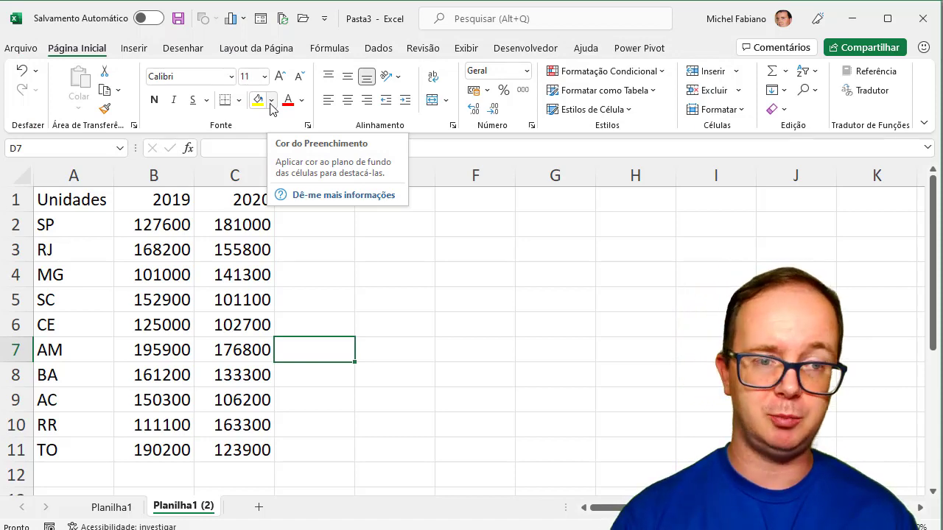
- Examine the available font, border, fill colour, number format and conditional formatting options
{"action": "left_click", "coordinate": [230, 80]}
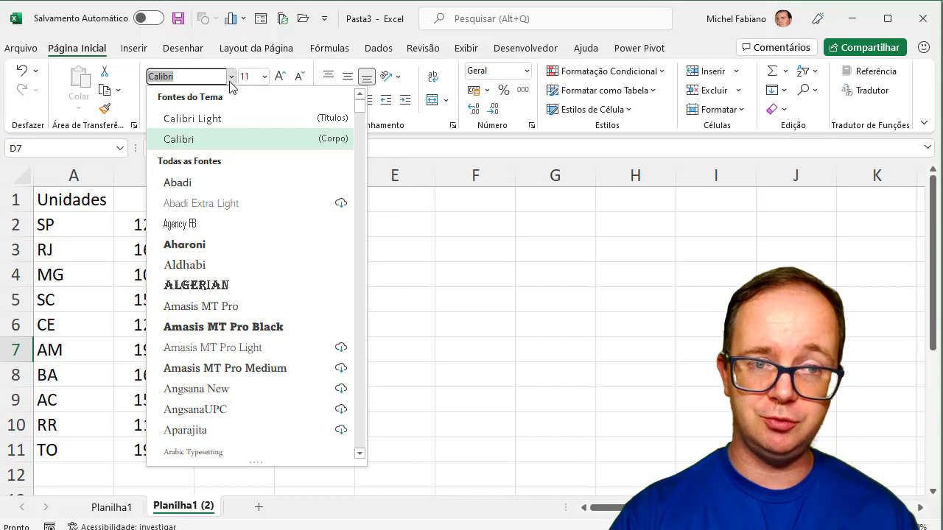
{"action": "left_click", "coordinate": [230, 82]}
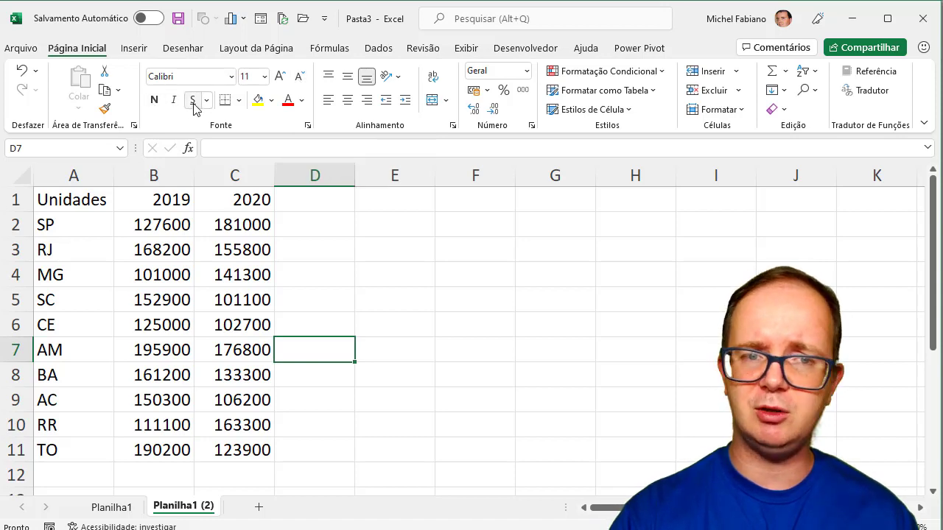
{"action": "left_click", "coordinate": [239, 102]}
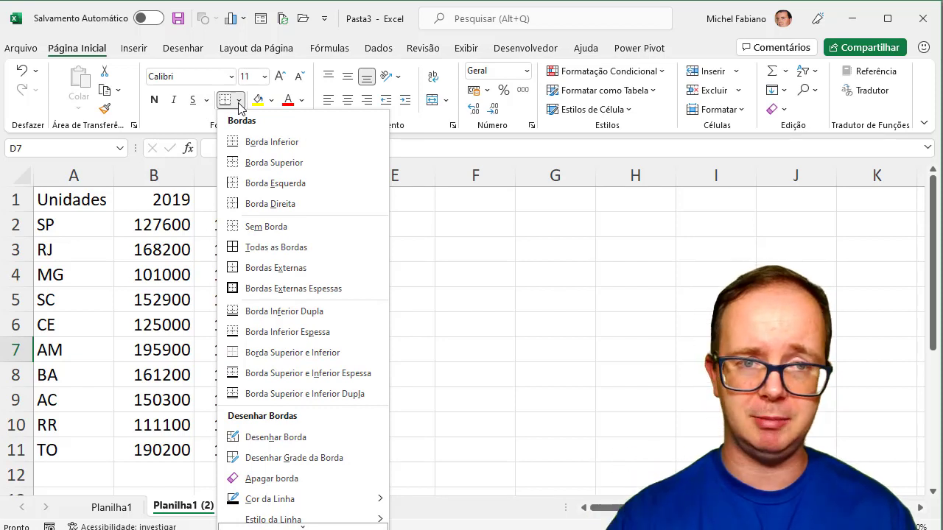
{"action": "left_click", "coordinate": [272, 101]}
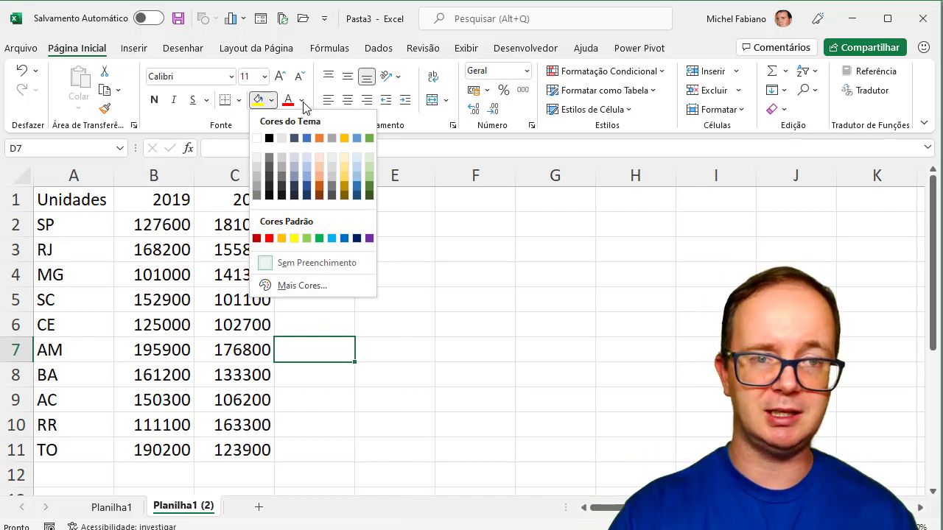
{"action": "left_click", "coordinate": [469, 293]}
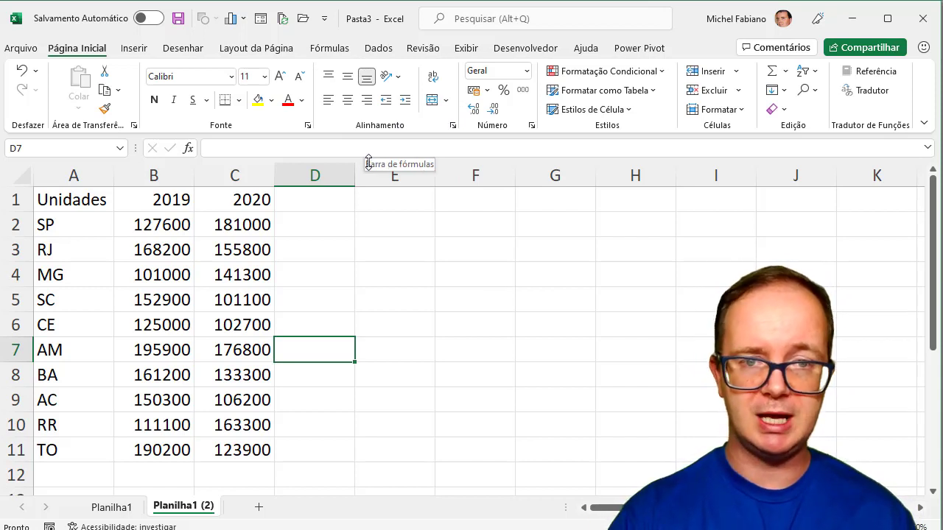
{"action": "left_click", "coordinate": [527, 73]}
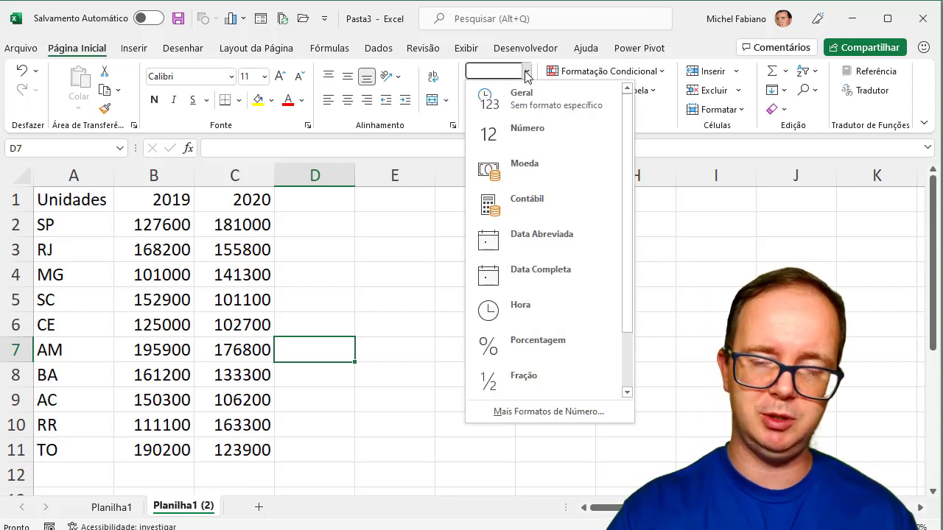
{"action": "left_click", "coordinate": [405, 245]}
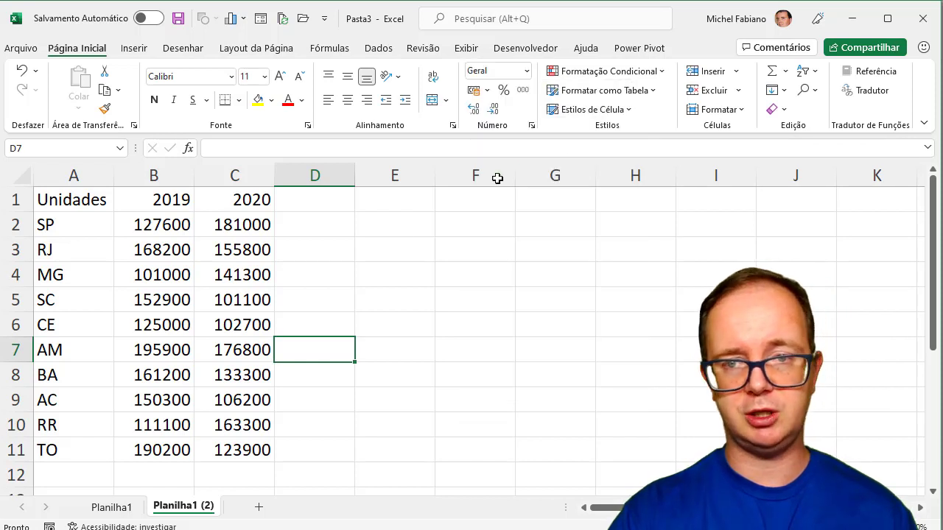
{"action": "left_click", "coordinate": [661, 74]}
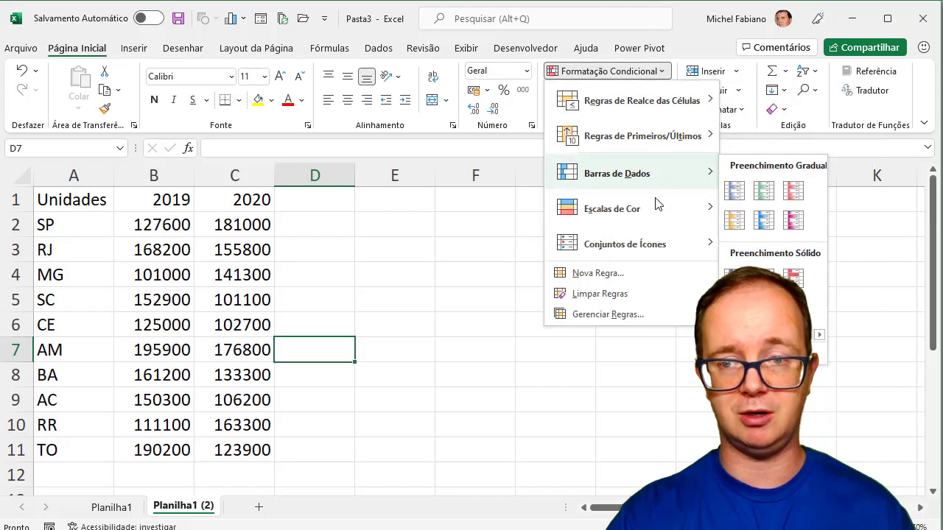
{"action": "mouse_move", "coordinate": [694, 247]}
{"action": "left_click", "coordinate": [505, 273]}
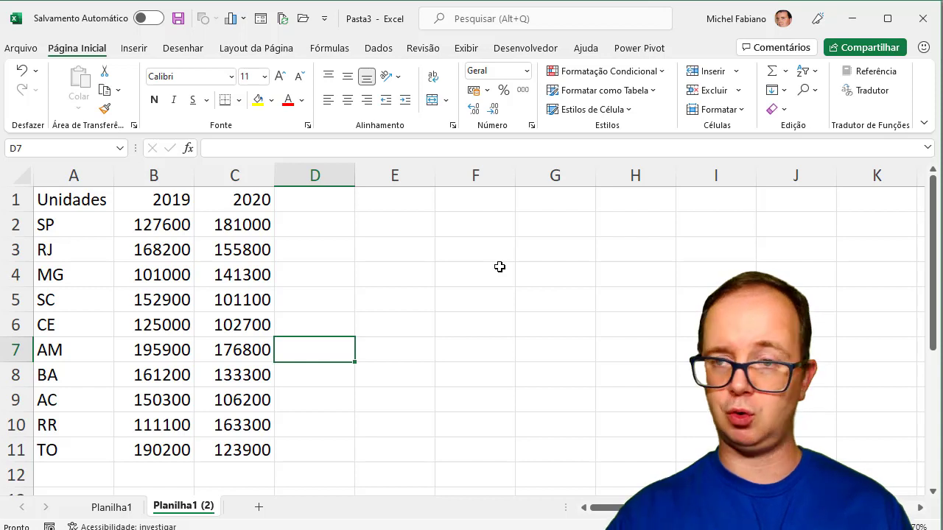
- Move the whole table from A1:C11 so that its first cell sits in B3
{"action": "left_click", "coordinate": [78, 176]}
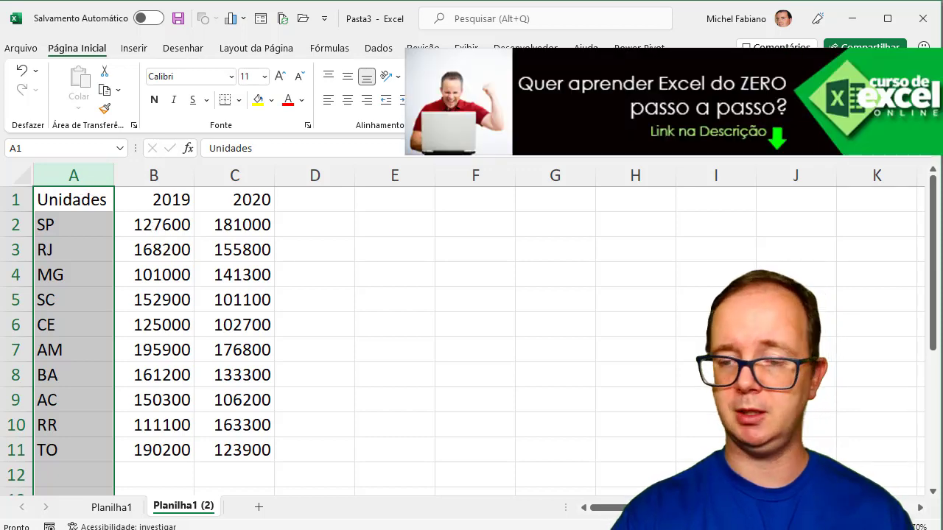
{"action": "scroll", "coordinate": [408, 319], "scroll_direction": "down", "scroll_amount": 2}
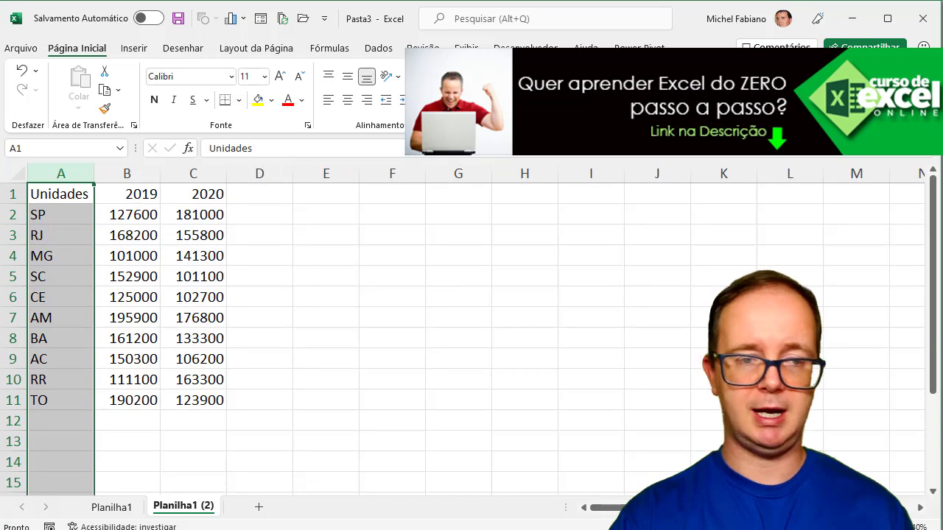
{"action": "left_click", "coordinate": [366, 291]}
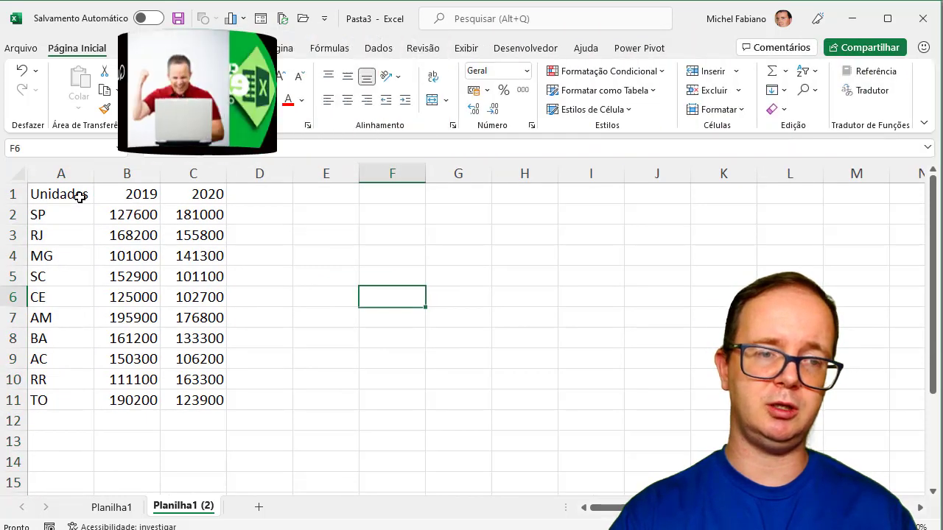
{"action": "left_click_drag", "start_coordinate": [80, 195], "coordinate": [185, 398]}
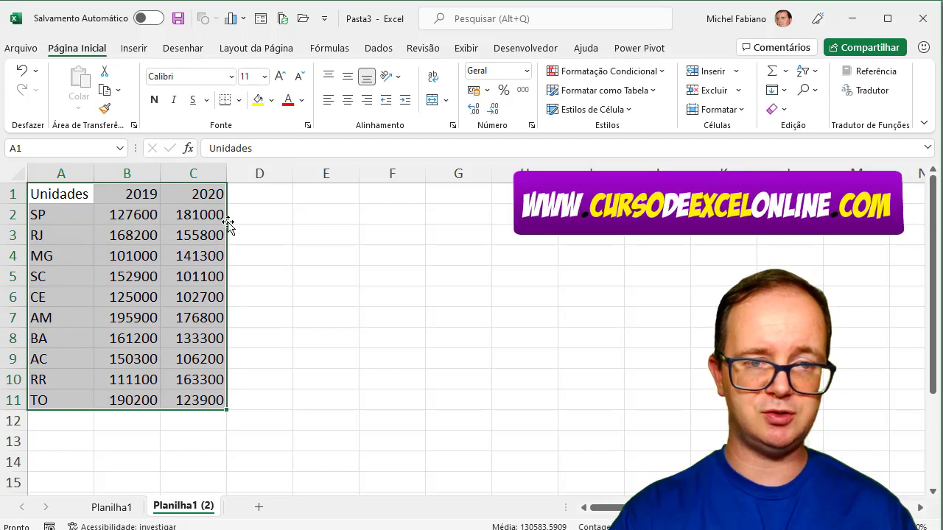
{"action": "left_click_drag", "start_coordinate": [222, 222], "coordinate": [257, 255]}
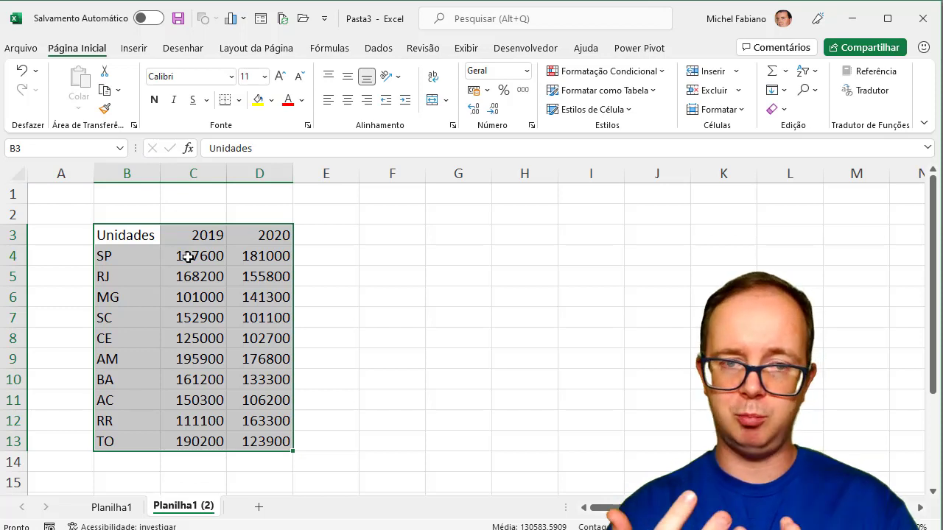
- Enter the title "Tabela de Faturamento Anual" in cell B2 above the table
{"action": "left_click", "coordinate": [143, 209]}
{"action": "type", "text": "Tab"}
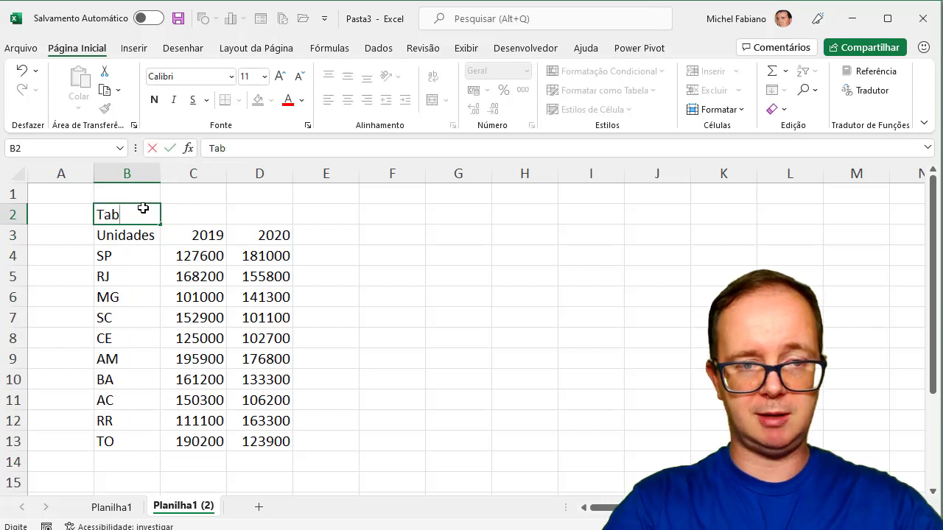
{"action": "type", "text": "ela de Fa"}
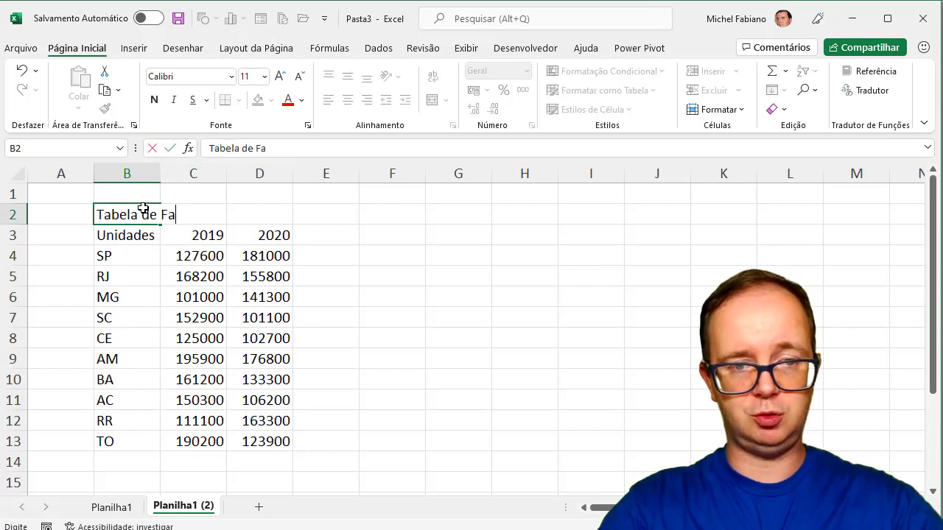
{"action": "type", "text": "turamento Anual"}
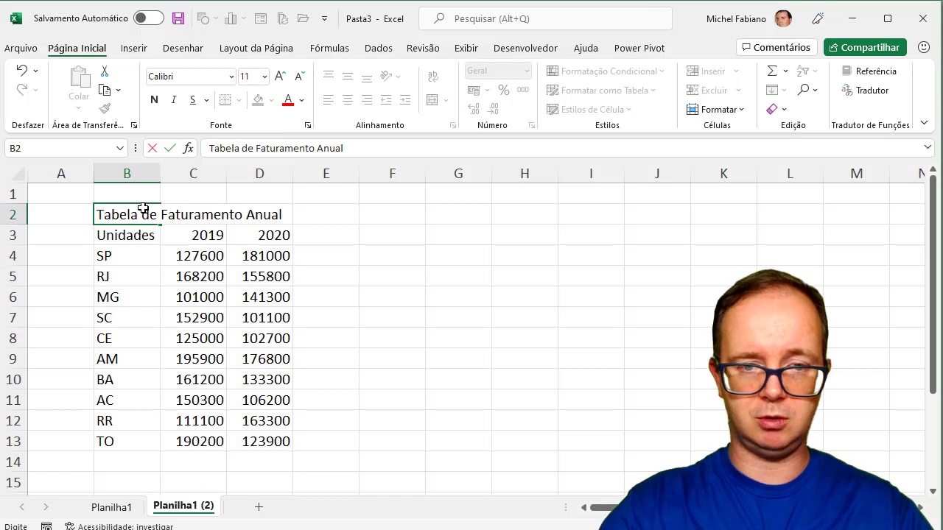
{"action": "key", "text": "Return"}
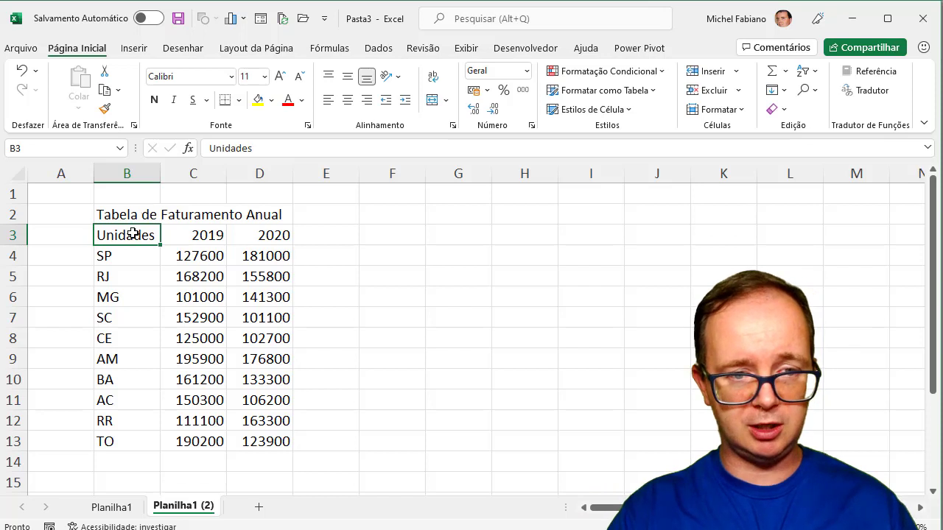
{"action": "left_click_drag", "start_coordinate": [132, 236], "coordinate": [250, 430]}
{"action": "left_click", "coordinate": [361, 274]}
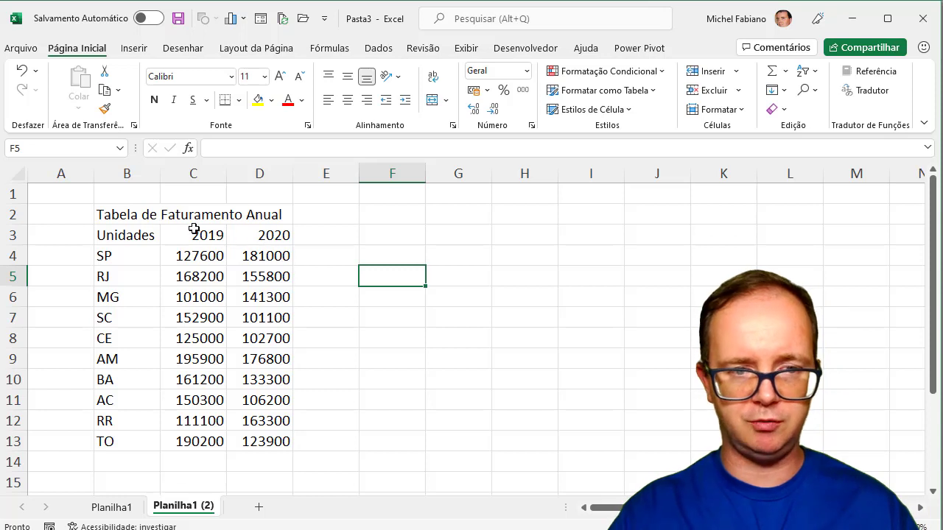
{"action": "left_click", "coordinate": [124, 233]}
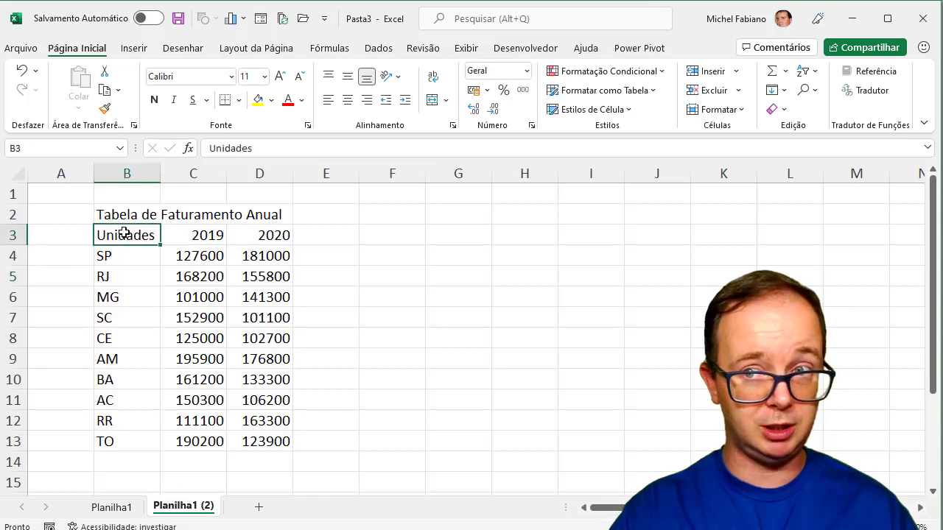
{"action": "left_click_drag", "start_coordinate": [124, 232], "coordinate": [262, 237]}
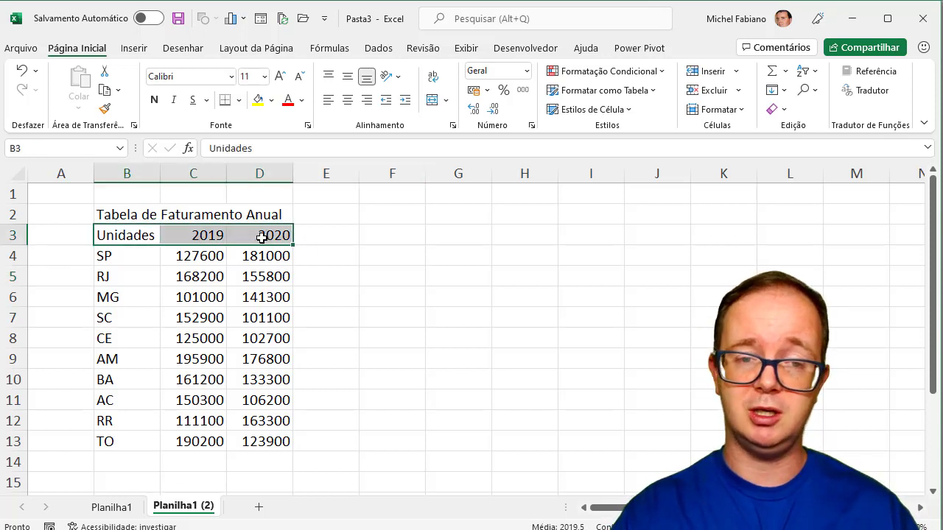
- Extend the selection from the Unidades header across B3:D13, and pull it back up to cover B1:D3
{"action": "left_click", "coordinate": [137, 230]}
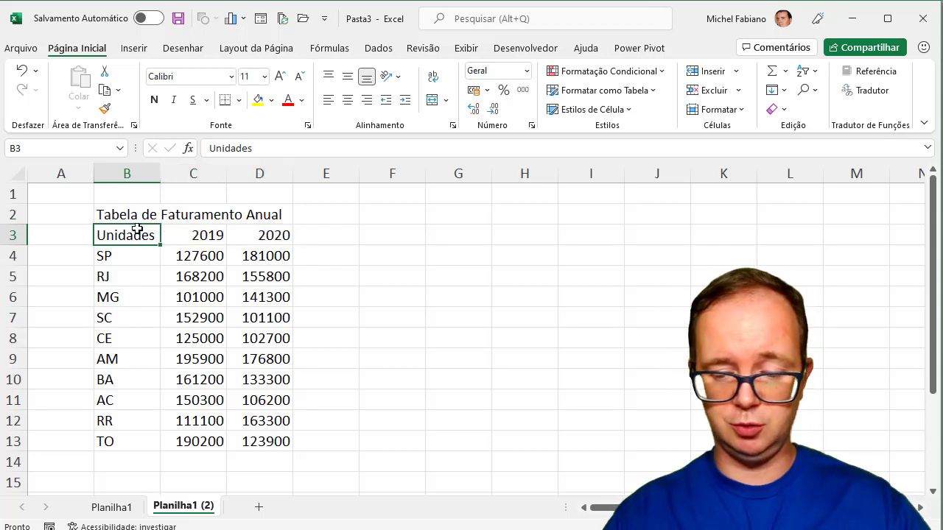
{"action": "key", "text": "shift+Right"}
{"action": "key", "text": "shift+Right"}
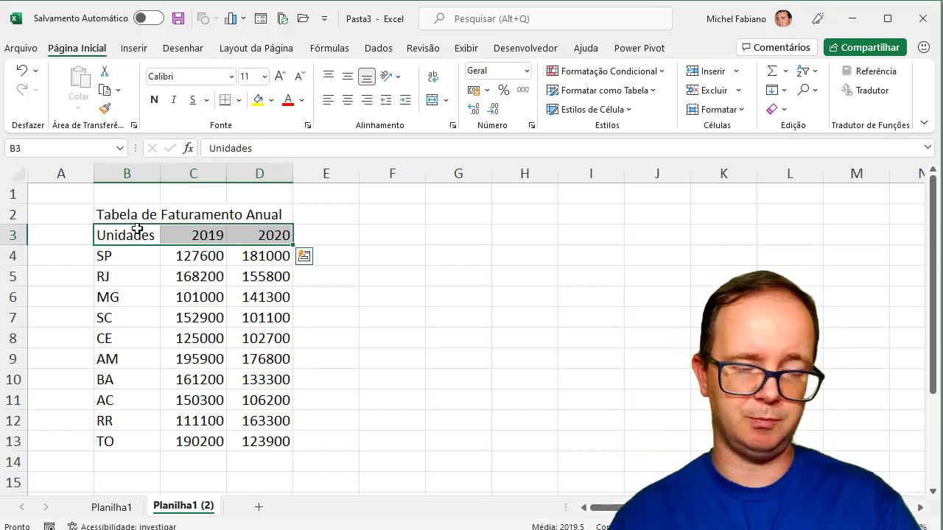
{"action": "key", "text": "shift+Down"}
{"action": "key", "text": "shift+Down"}
{"action": "key", "text": "shift+Down"}
{"action": "key", "text": "shift+Down"}
{"action": "key", "text": "shift+Down"}
{"action": "key", "text": "shift+Down"}
{"action": "key", "text": "shift+Down"}
{"action": "key", "text": "shift+Down"}
{"action": "key", "text": "shift+Down"}
{"action": "key", "text": "shift+Down"}
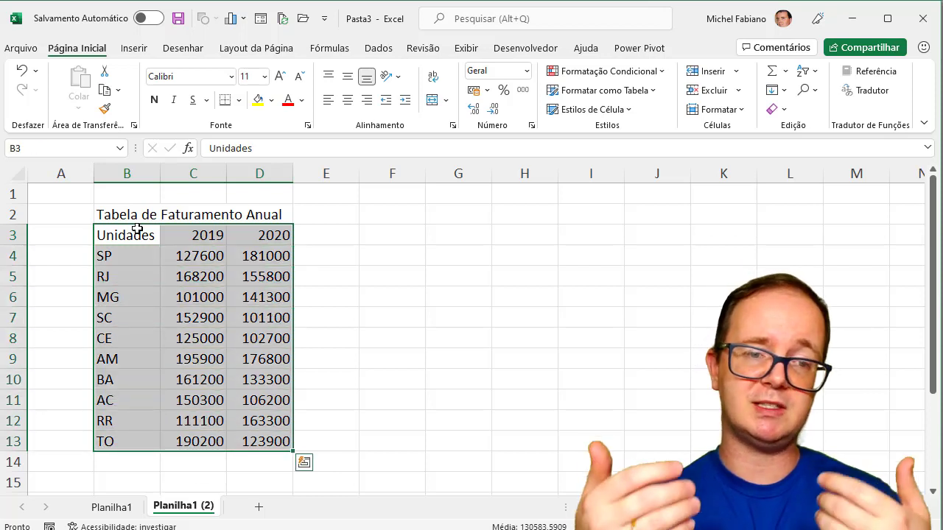
{"action": "key", "text": "shift+Up"}
{"action": "key", "text": "shift+Up"}
{"action": "key", "text": "shift+Up"}
{"action": "key", "text": "shift+Up"}
{"action": "key", "text": "shift+Up"}
{"action": "key", "text": "shift+Up"}
{"action": "key", "text": "shift+Up"}
{"action": "key", "text": "shift+Up"}
{"action": "key", "text": "shift+Up"}
{"action": "key", "text": "shift+Up"}
{"action": "key", "text": "shift+Up"}
{"action": "key", "text": "shift+Up"}
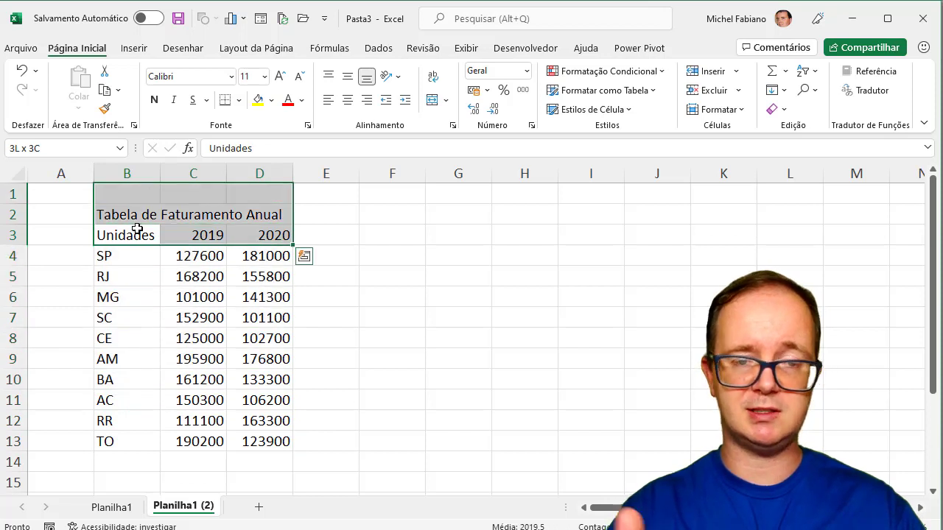
- Make the header row B3:D3 bold
{"action": "key", "text": "Down"}
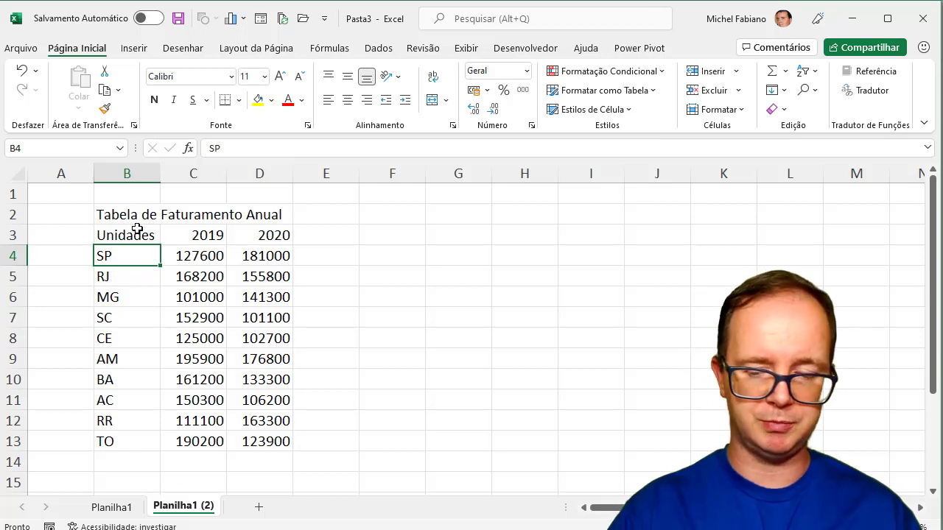
{"action": "key", "text": "Up"}
{"action": "key", "text": "shift+Right"}
{"action": "key", "text": "shift+Right"}
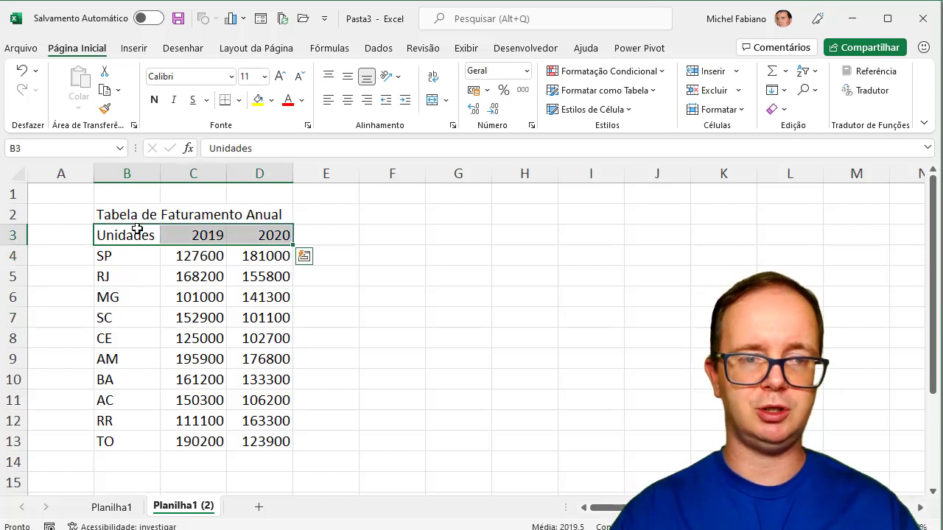
{"action": "left_click", "coordinate": [154, 101]}
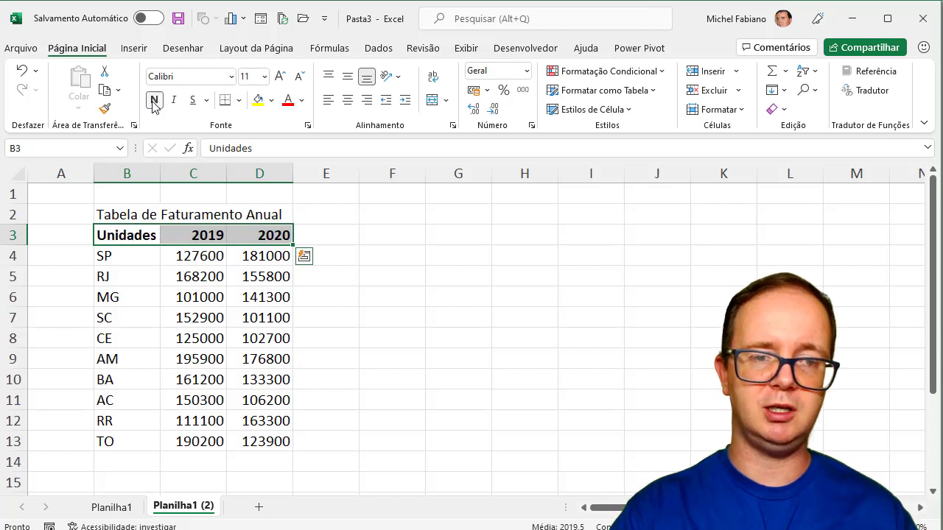
- Make the title "Tabela de Faturamento Anual" in B2 bold and increase its font size to 16
{"action": "left_click", "coordinate": [401, 279]}
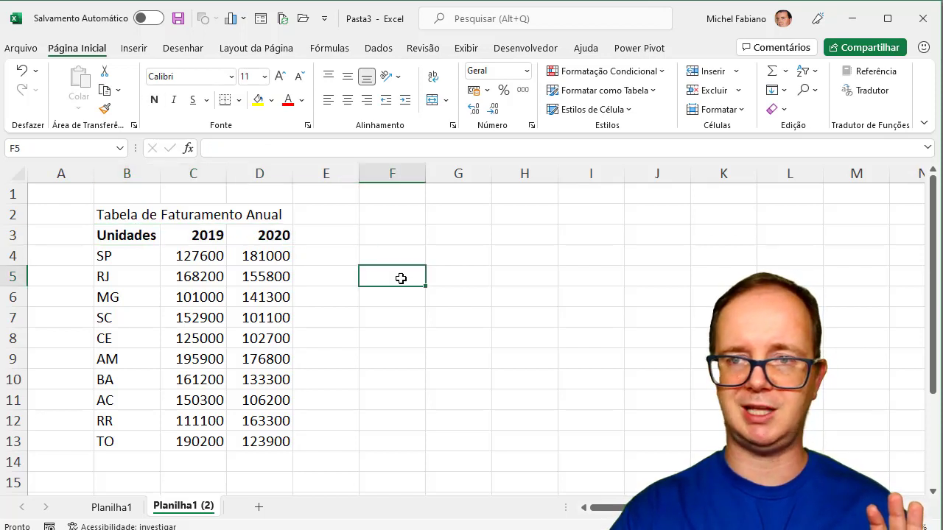
{"action": "left_click", "coordinate": [118, 214]}
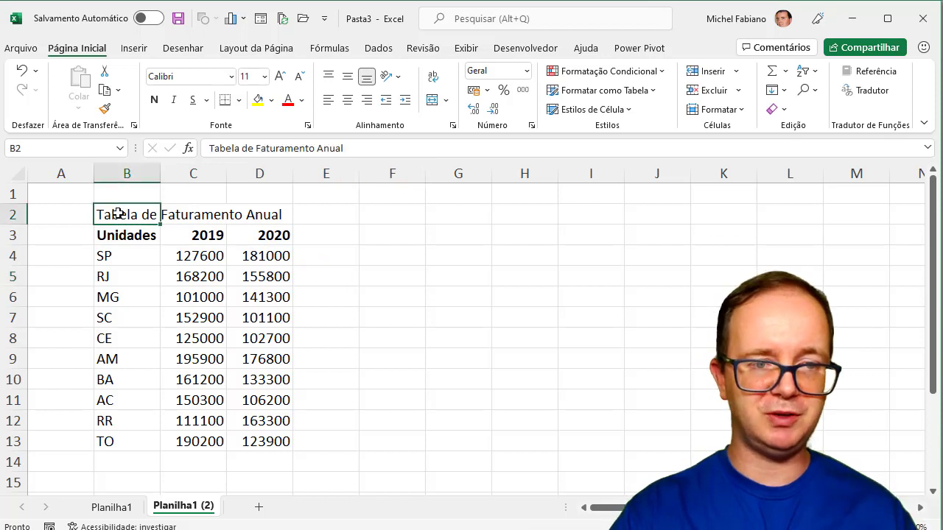
{"action": "left_click", "coordinate": [154, 101]}
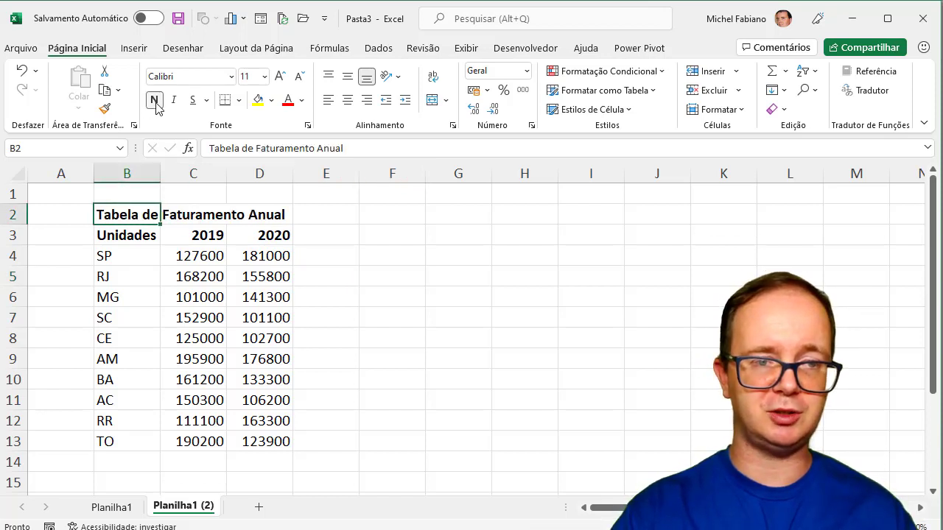
{"action": "left_click", "coordinate": [280, 77]}
{"action": "left_click", "coordinate": [280, 77]}
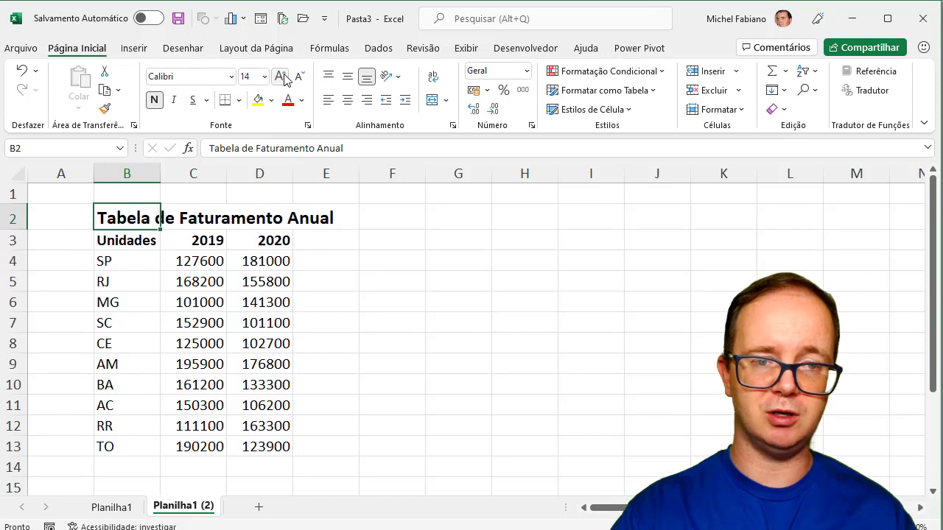
{"action": "left_click", "coordinate": [280, 77]}
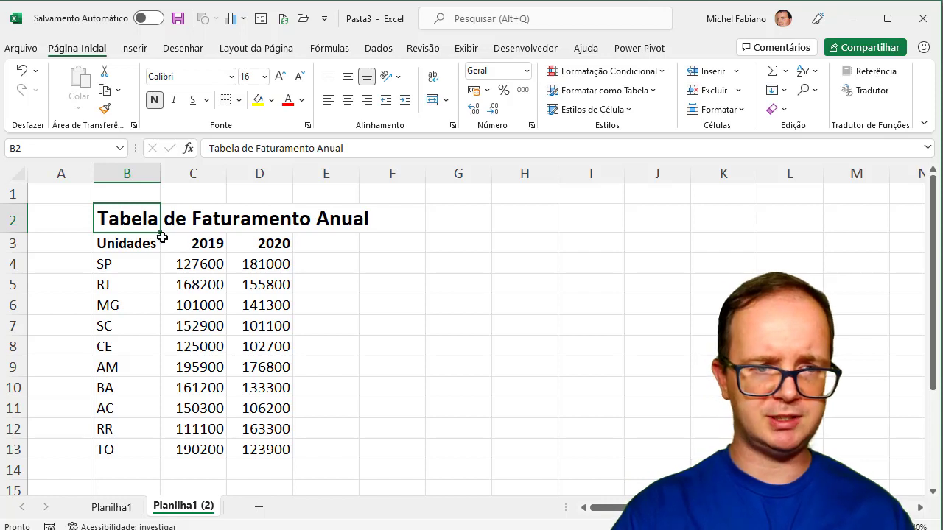
- Apply all borders (Todas as Bordas) to the table range B3:D13
{"action": "left_click_drag", "start_coordinate": [143, 244], "coordinate": [255, 443]}
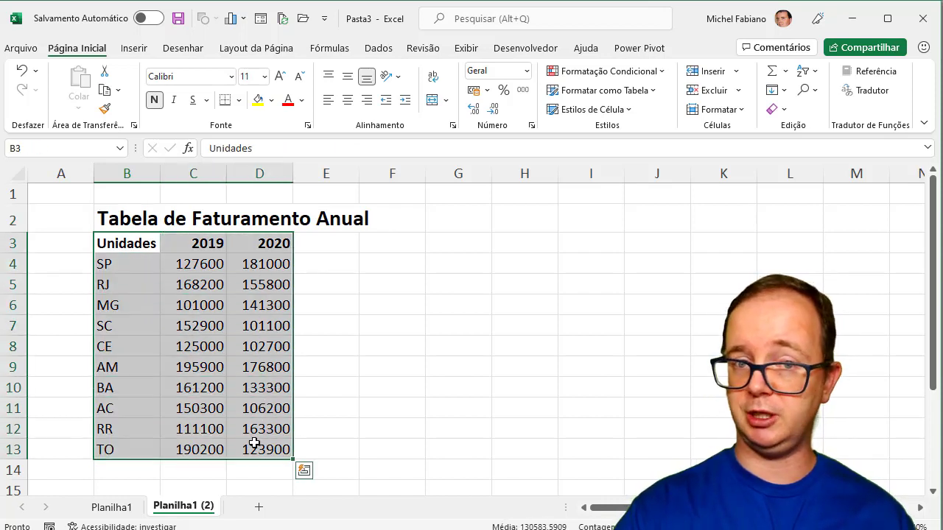
{"action": "left_click", "coordinate": [239, 102]}
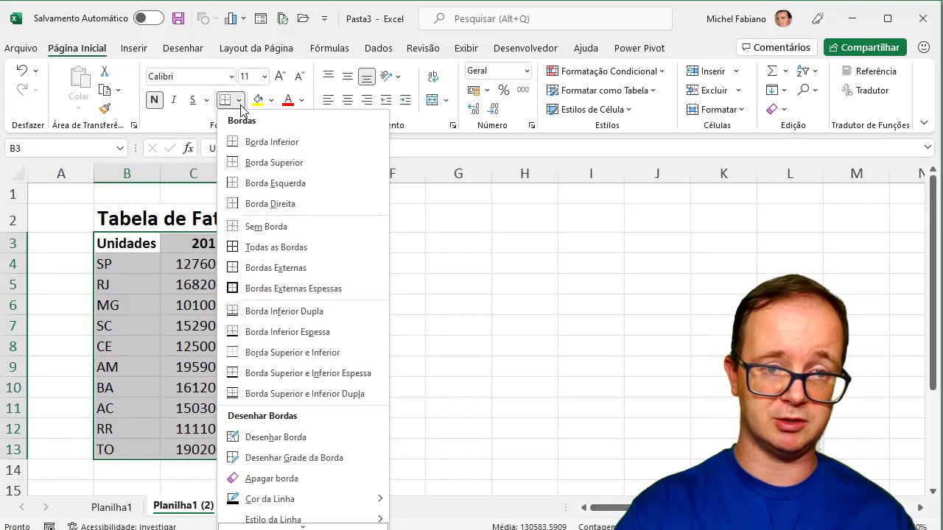
{"action": "left_click", "coordinate": [287, 250]}
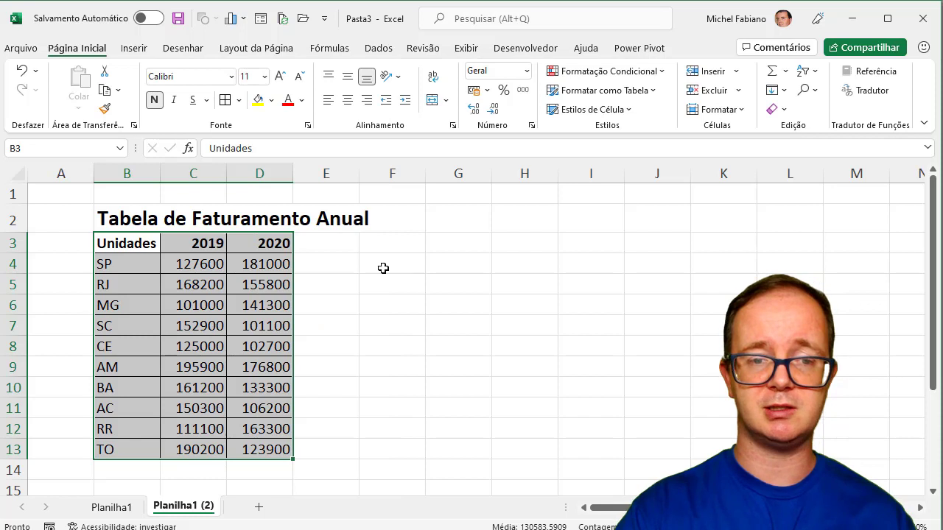
{"action": "left_click", "coordinate": [419, 285]}
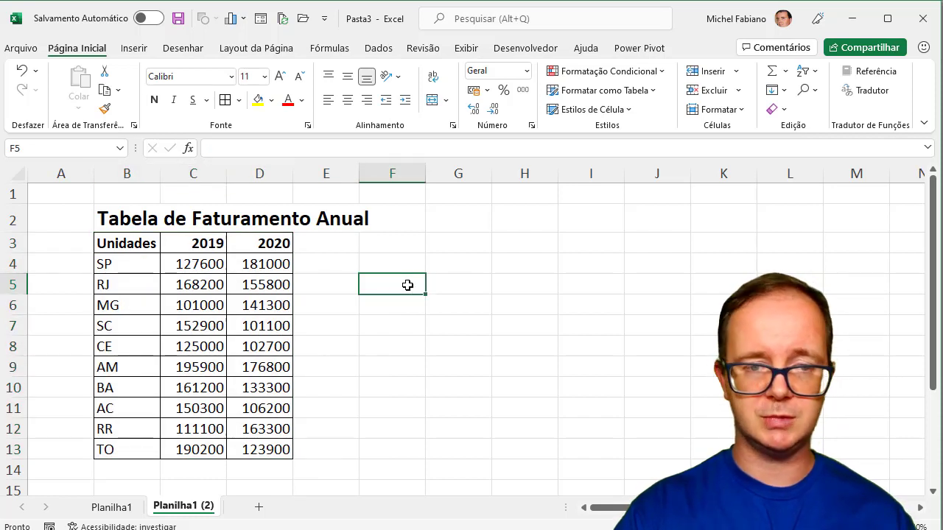
- Format the revenue values in C4:D13 as accounting currency in R$, and compare the table with the plain version on Planilha1
{"action": "left_click_drag", "start_coordinate": [190, 262], "coordinate": [251, 434]}
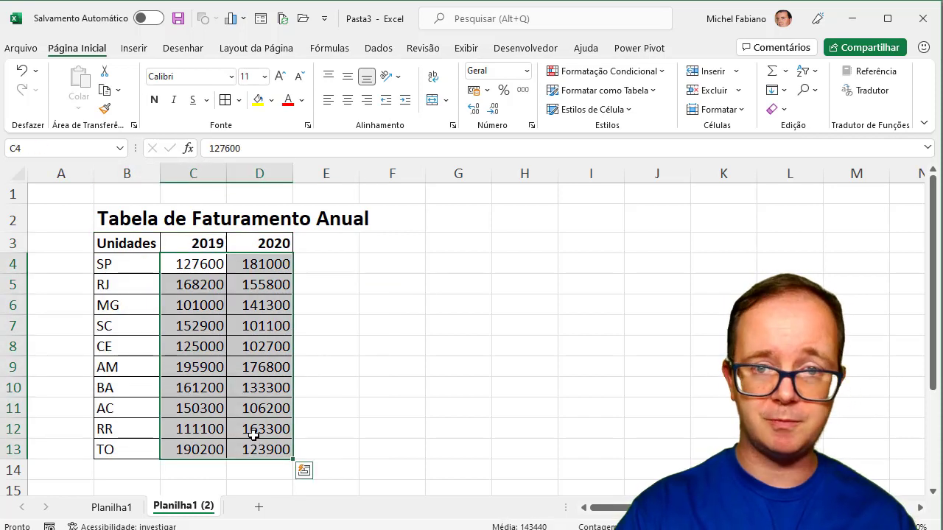
{"action": "left_click", "coordinate": [473, 92]}
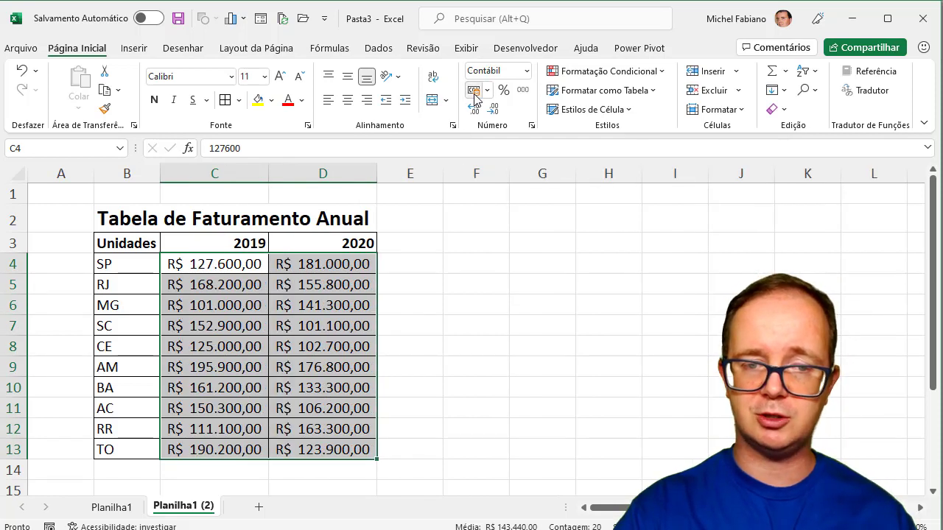
{"action": "left_click", "coordinate": [506, 257]}
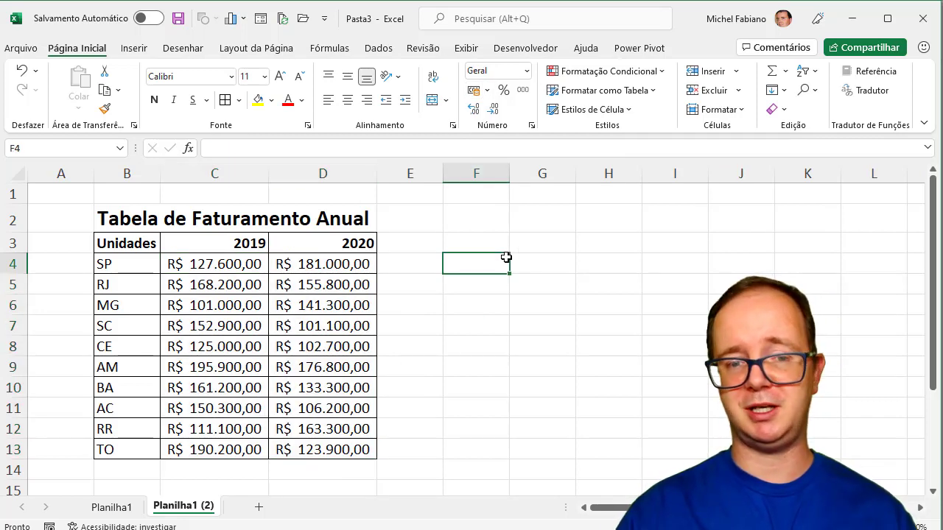
{"action": "left_click", "coordinate": [126, 511]}
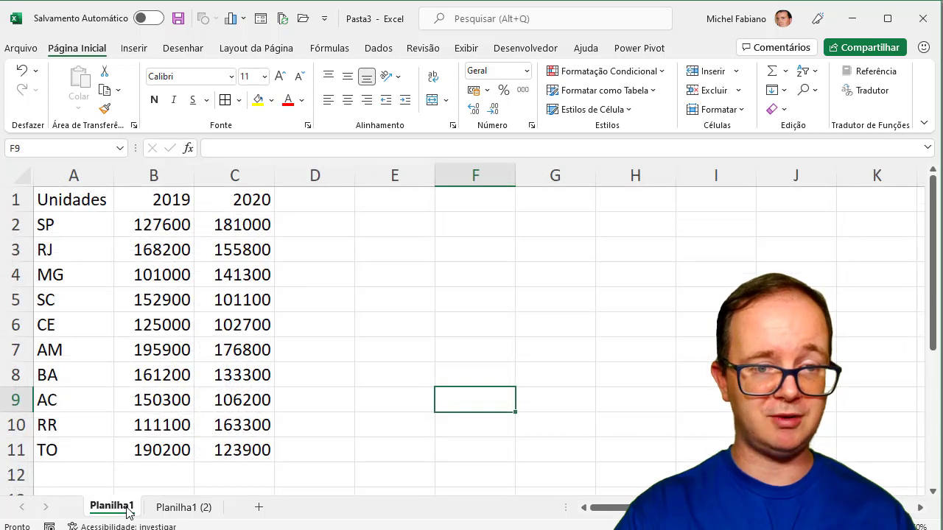
{"action": "left_click", "coordinate": [169, 513]}
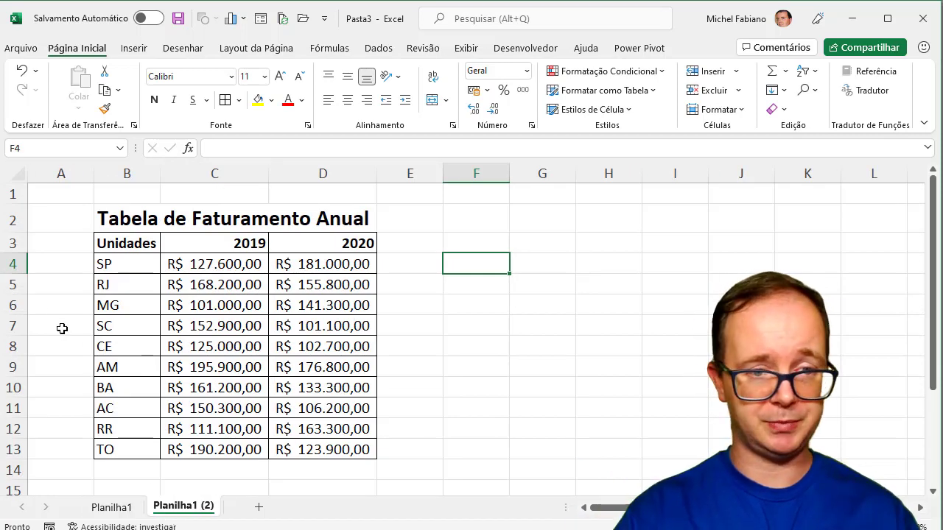
- Make the unit names in B4:B13 bold and centre the 2019 and 2020 headers in C3:D3
{"action": "left_click_drag", "start_coordinate": [131, 261], "coordinate": [126, 447]}
{"action": "left_click", "coordinate": [155, 100]}
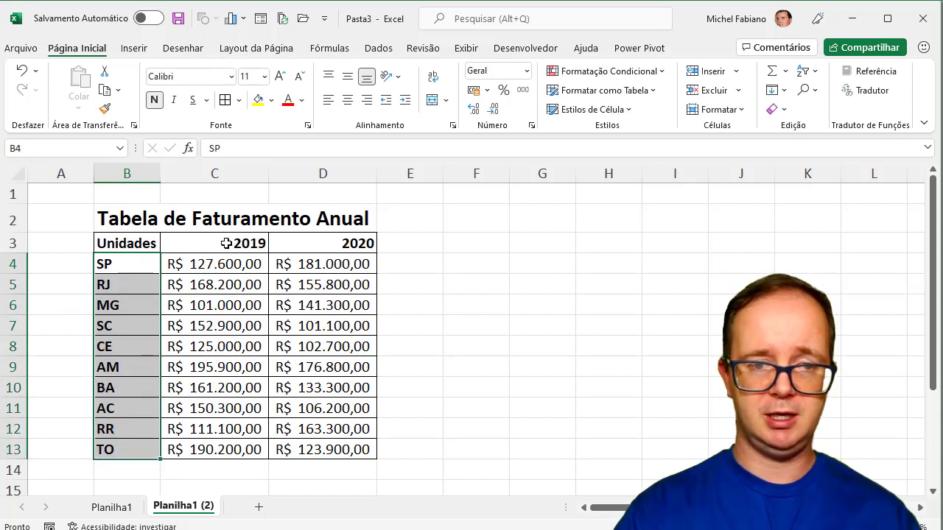
{"action": "left_click_drag", "start_coordinate": [230, 243], "coordinate": [324, 252]}
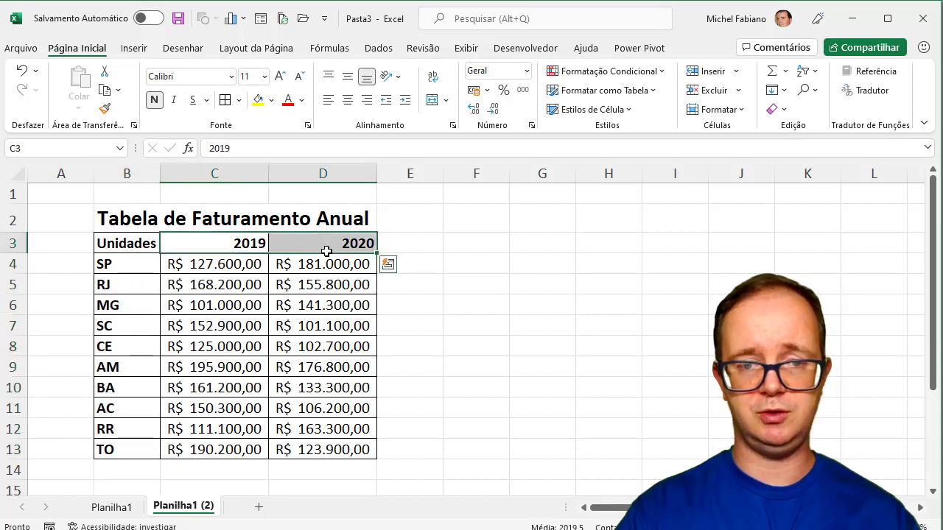
{"action": "left_click", "coordinate": [348, 100]}
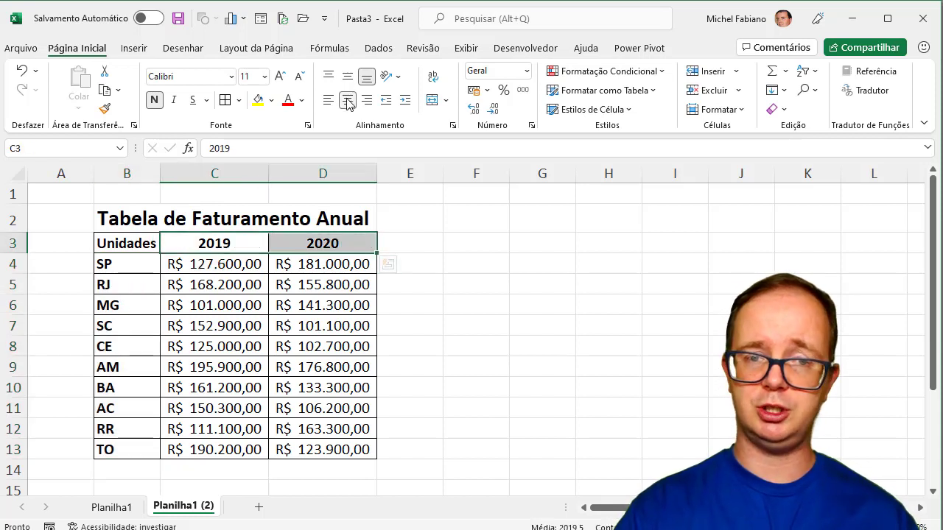
{"action": "left_click", "coordinate": [430, 292]}
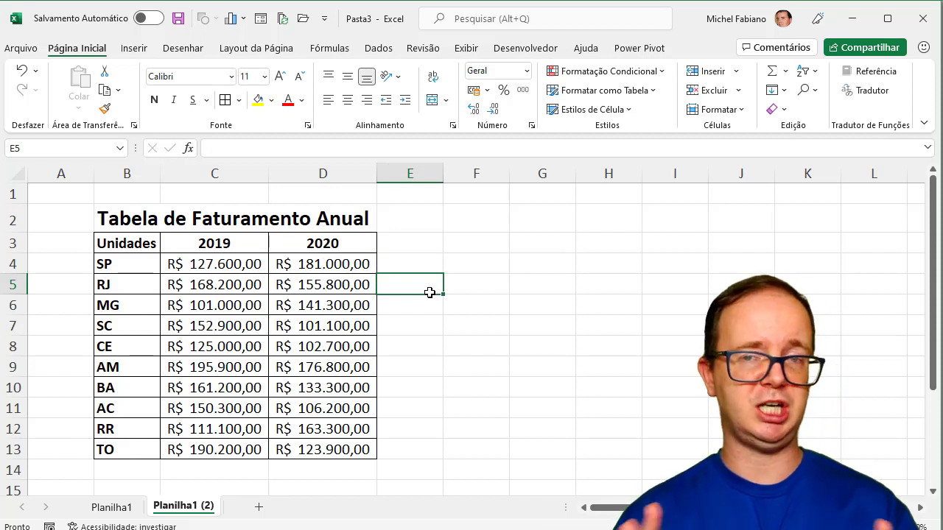
- Give the header row B3:D3 a dark blue fill with white text, and compare it with the plain table on Planilha1
{"action": "left_click_drag", "start_coordinate": [151, 243], "coordinate": [316, 243]}
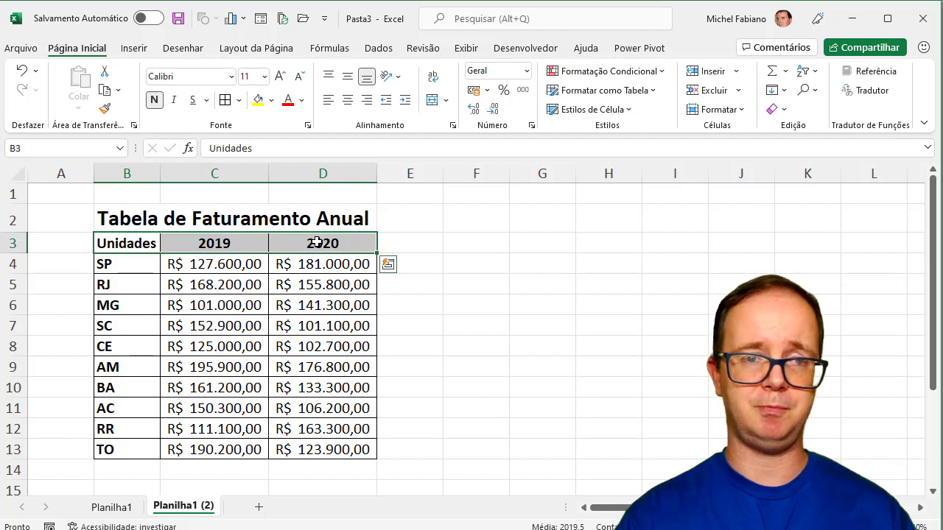
{"action": "left_click", "coordinate": [272, 101]}
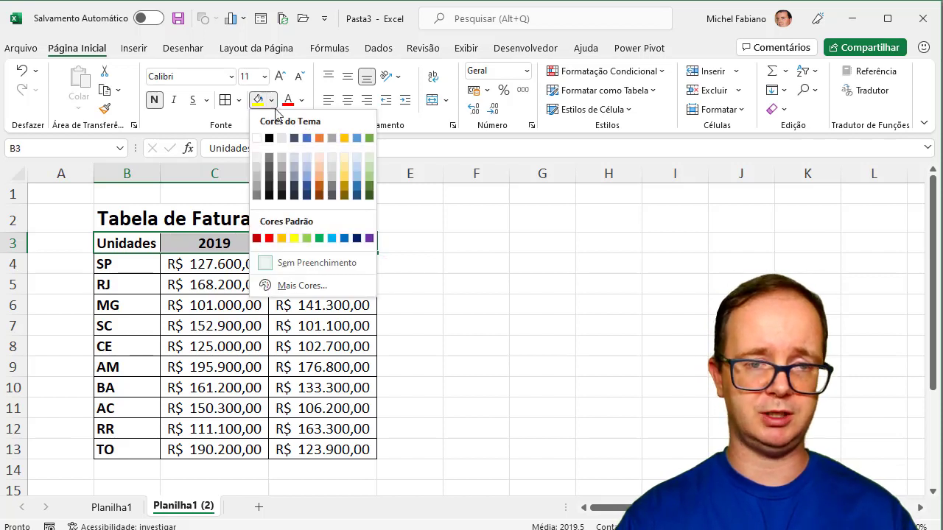
{"action": "left_click", "coordinate": [307, 190]}
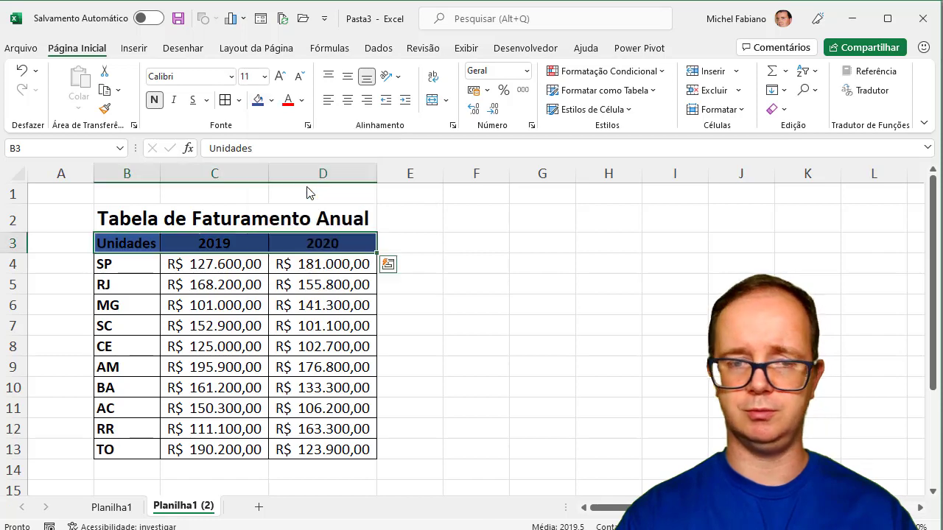
{"action": "left_click", "coordinate": [302, 100]}
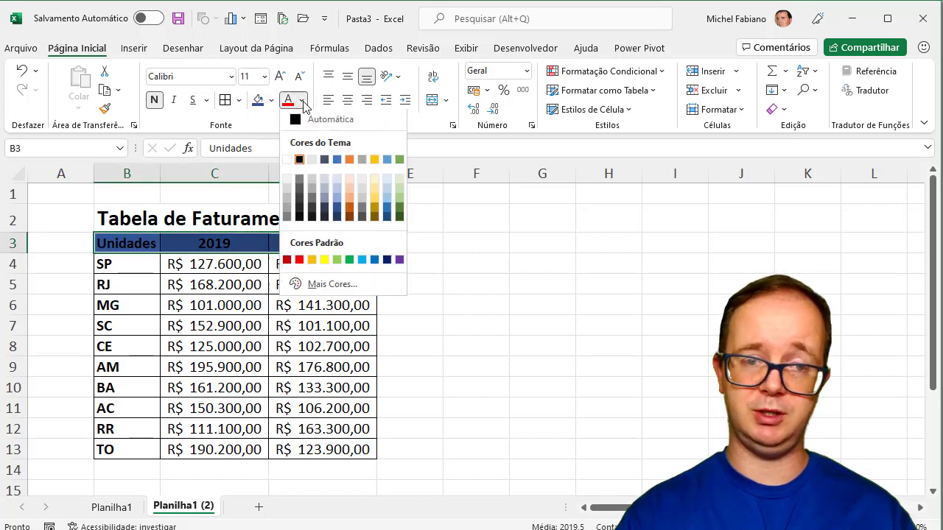
{"action": "left_click", "coordinate": [287, 161]}
{"action": "left_click", "coordinate": [503, 304]}
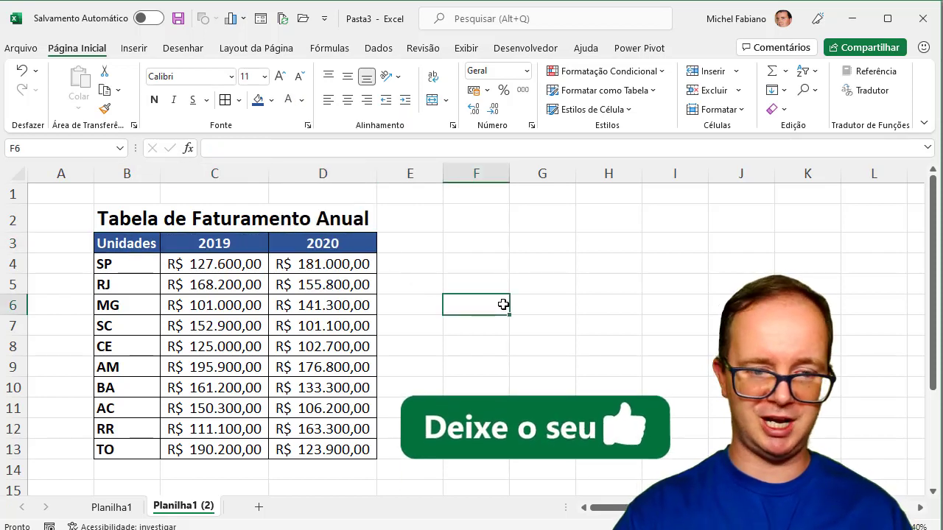
{"action": "left_click", "coordinate": [123, 506]}
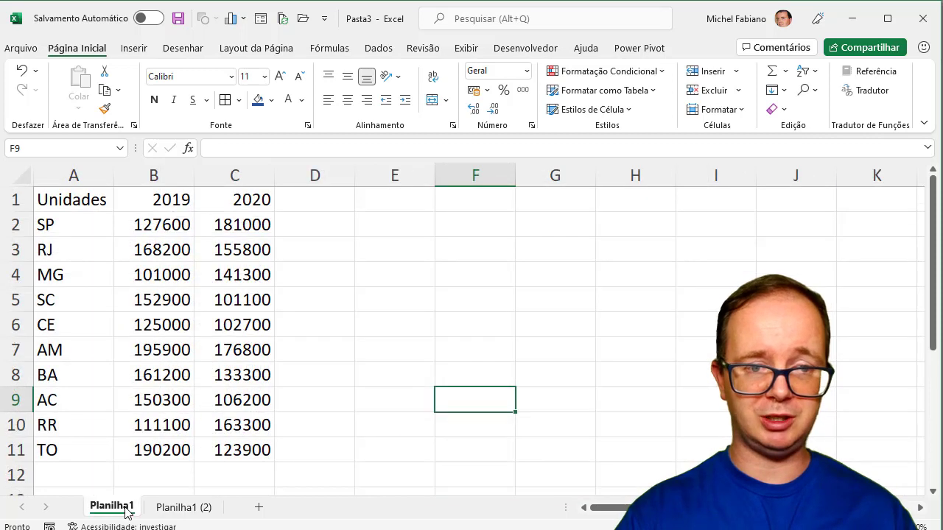
{"action": "left_click", "coordinate": [174, 510]}
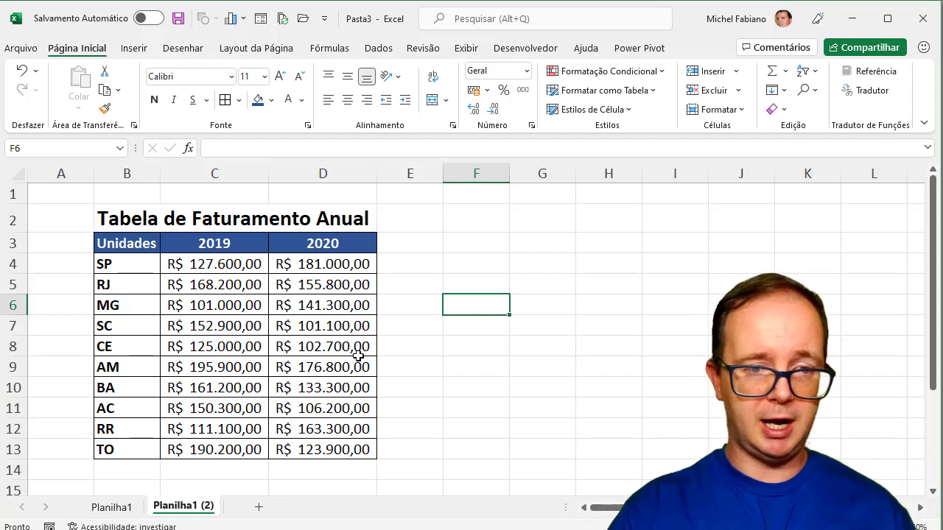
- Reduce the font size of the revenue values in C4:D13 by two size steps
{"action": "left_click_drag", "start_coordinate": [220, 268], "coordinate": [301, 447]}
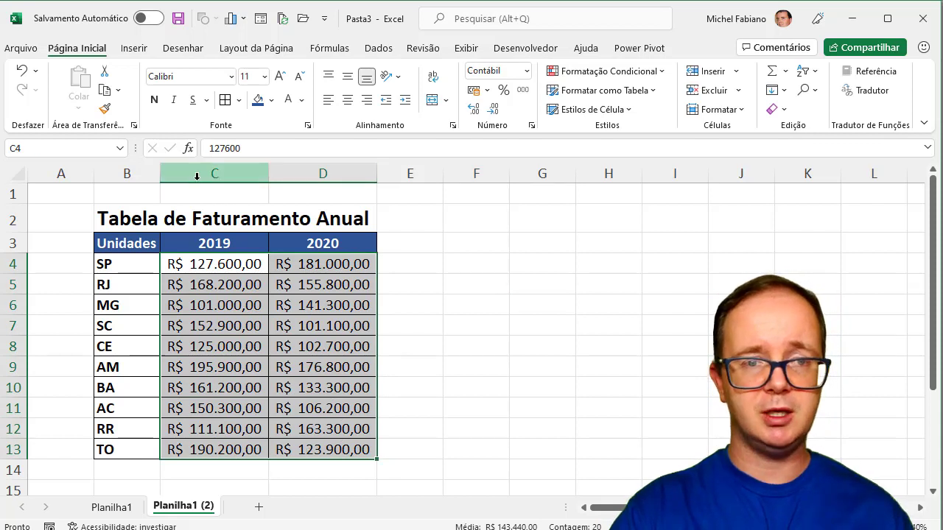
{"action": "left_click", "coordinate": [299, 78]}
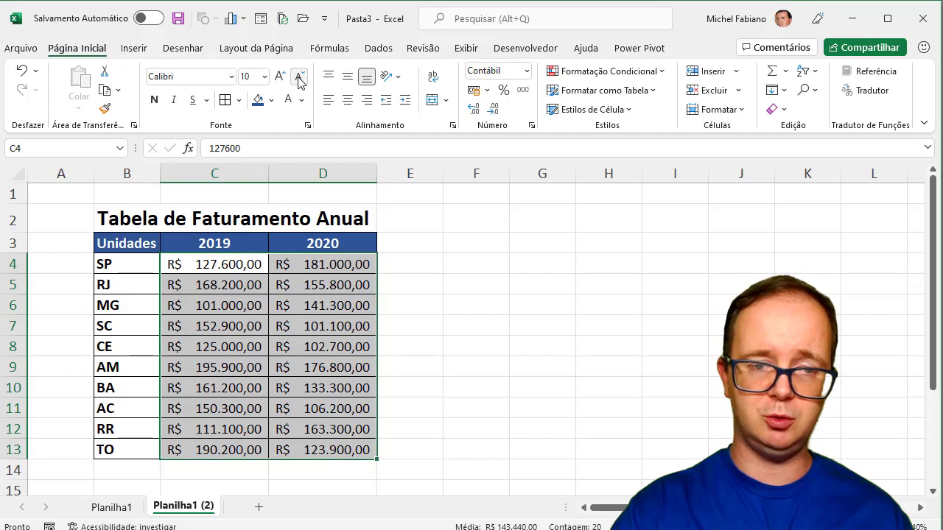
{"action": "left_click", "coordinate": [299, 78]}
{"action": "left_click", "coordinate": [487, 272]}
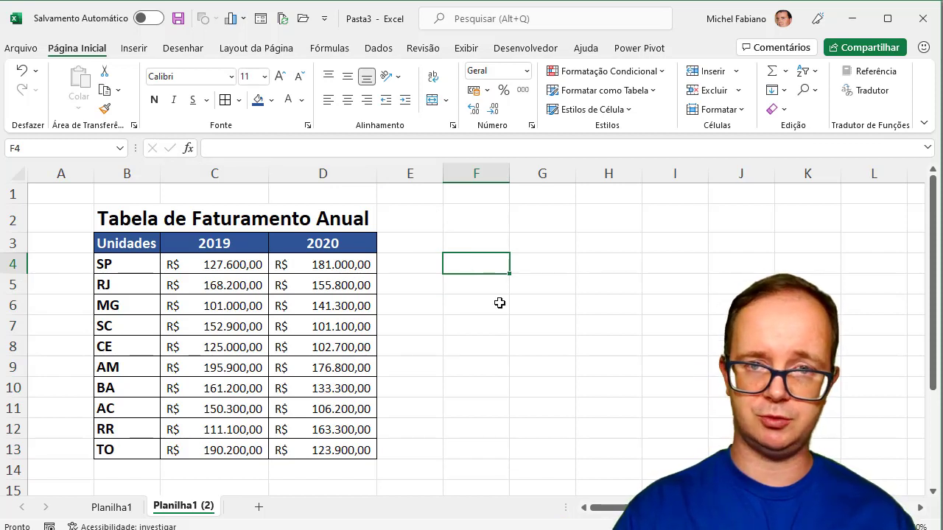
- Hide the gridlines on Planilha1 (2) and compare the sheet with the original on Planilha1
{"action": "left_click", "coordinate": [469, 50]}
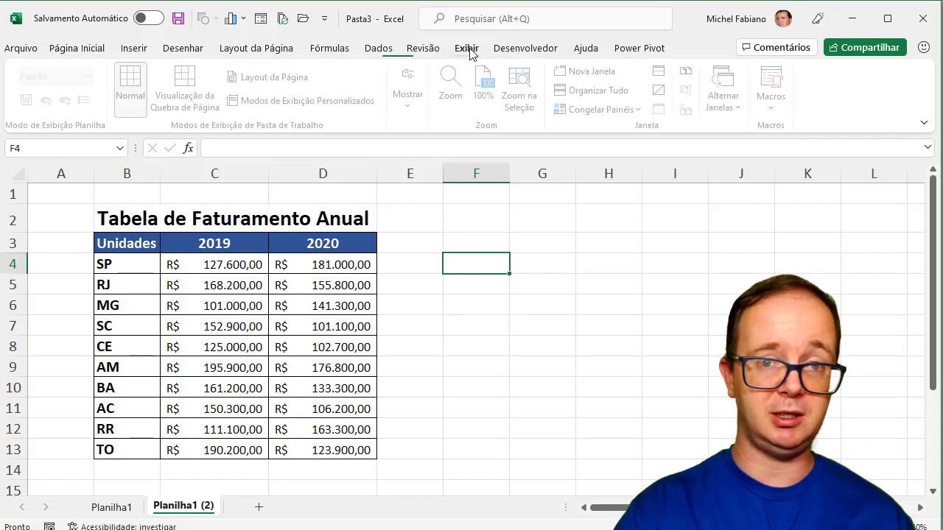
{"action": "left_click", "coordinate": [410, 109]}
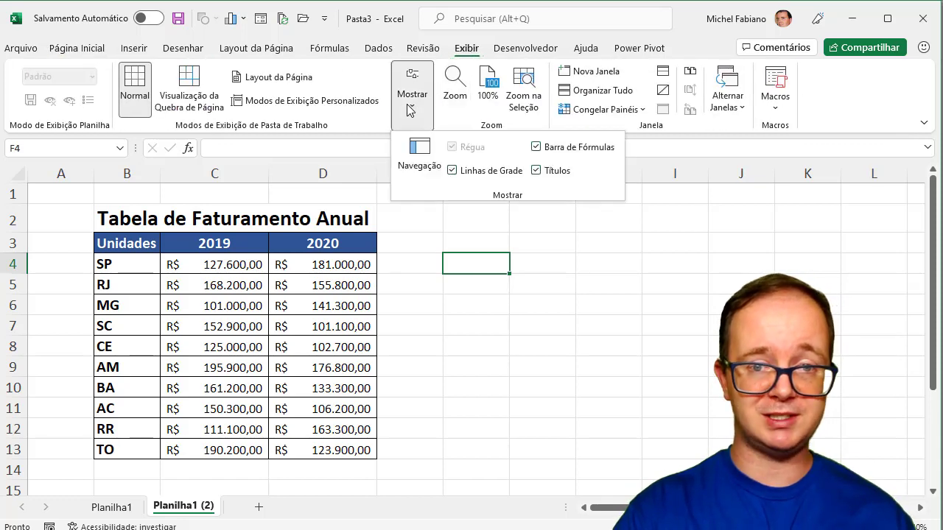
{"action": "left_click", "coordinate": [483, 177]}
{"action": "left_click", "coordinate": [587, 305]}
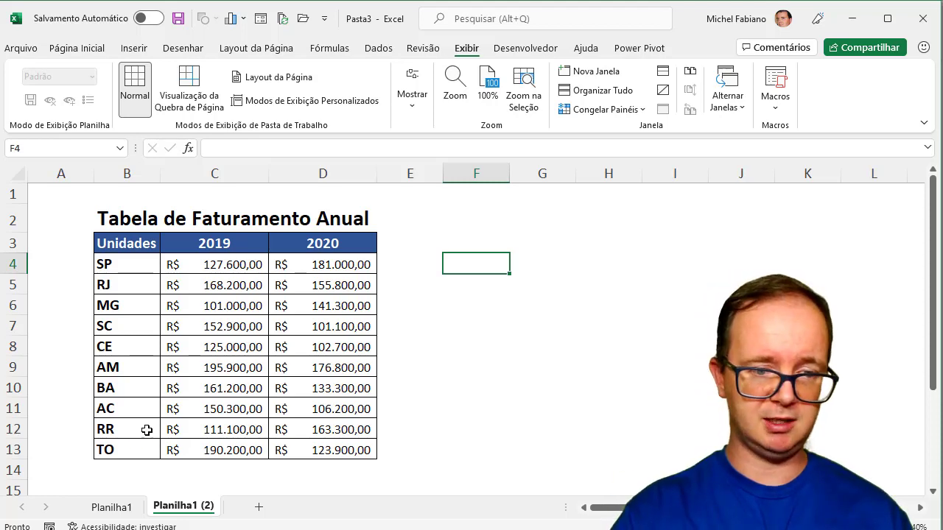
{"action": "left_click", "coordinate": [125, 512]}
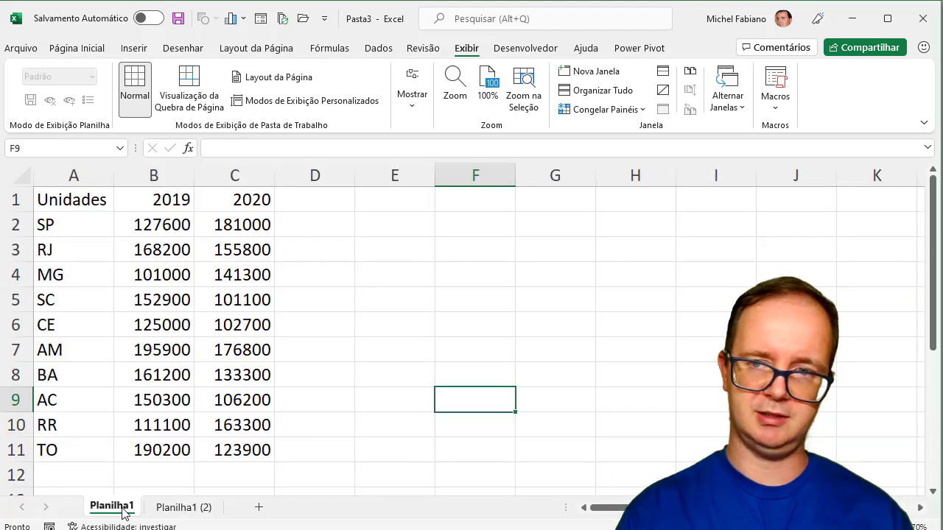
{"action": "left_click", "coordinate": [188, 514]}
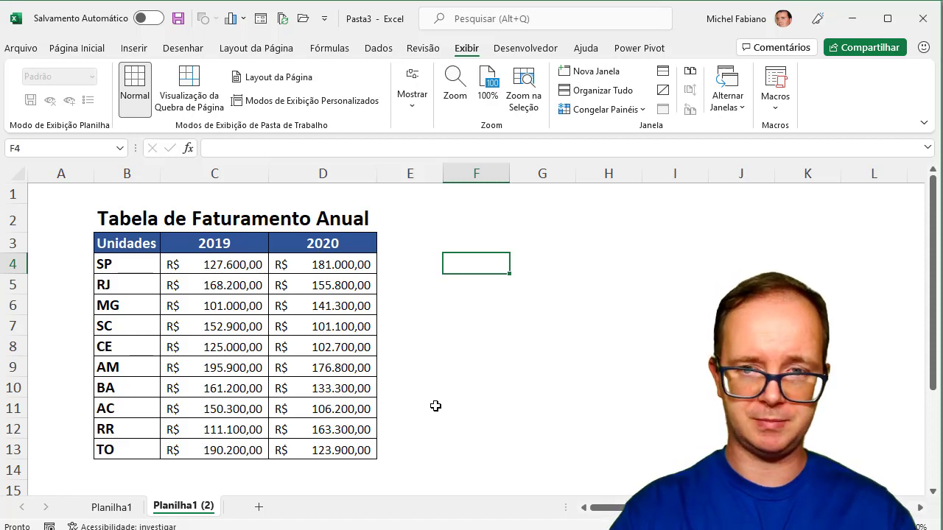
- Change the font of the title and table in B2:D13 to Arial
{"action": "left_click", "coordinate": [100, 50]}
{"action": "left_click", "coordinate": [415, 251]}
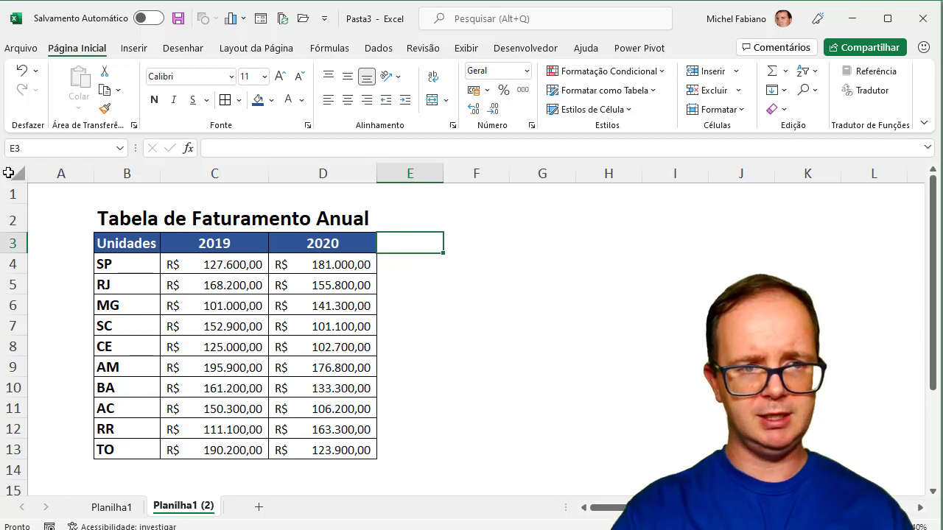
{"action": "left_click_drag", "start_coordinate": [116, 218], "coordinate": [343, 450]}
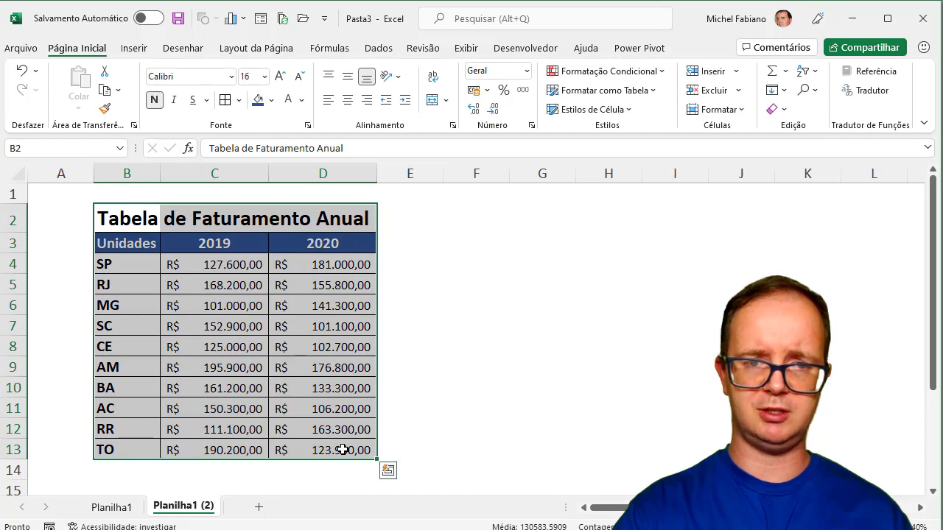
{"action": "left_click", "coordinate": [232, 77]}
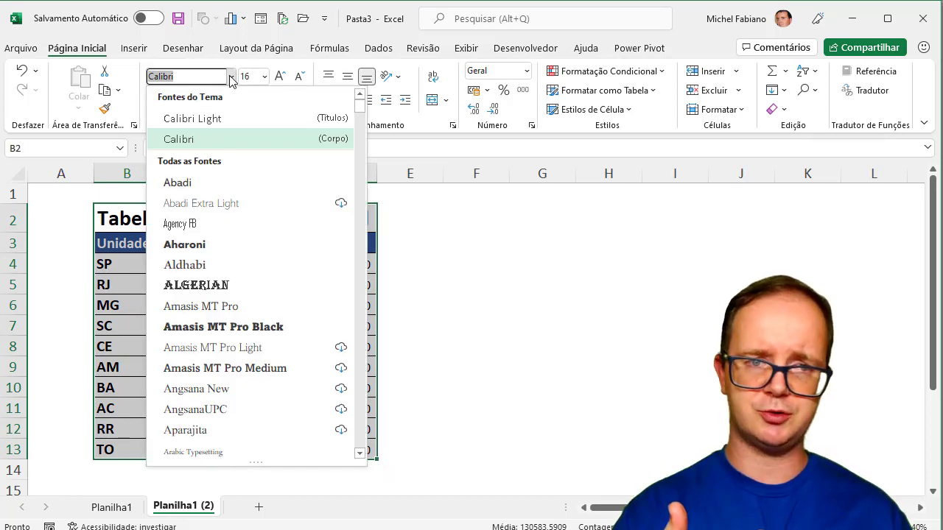
{"action": "left_click", "coordinate": [361, 185]}
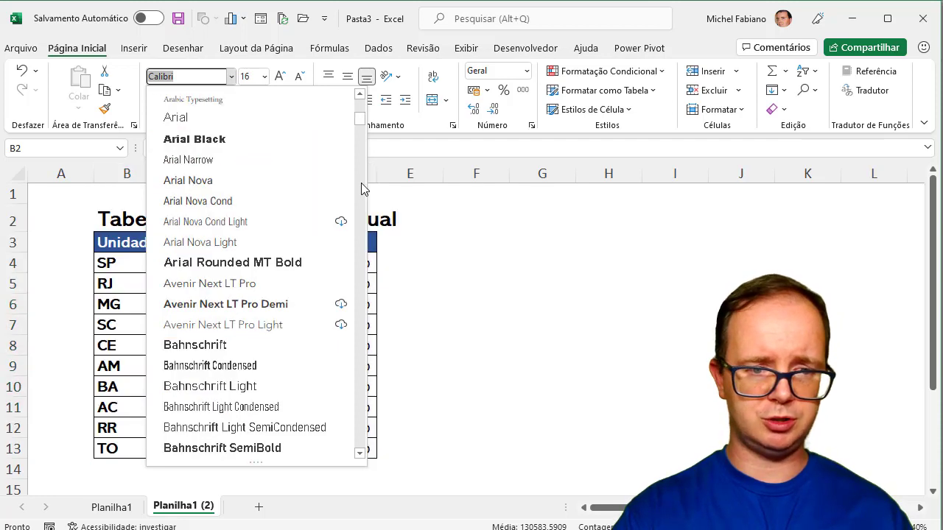
{"action": "left_click", "coordinate": [246, 129]}
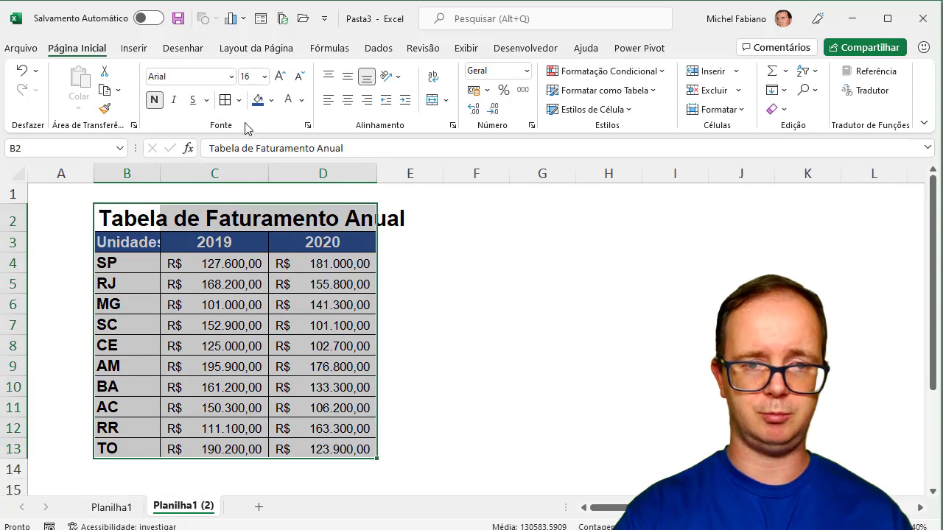
- Browse the available fonts and apply Ebrima to the title and table in B2:D13
{"action": "left_click", "coordinate": [232, 77]}
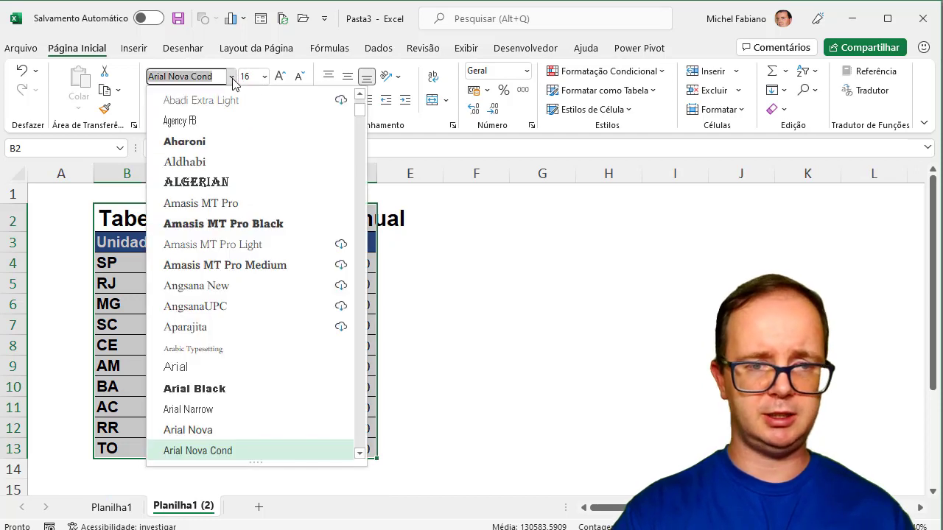
{"action": "left_click", "coordinate": [362, 359]}
{"action": "left_click", "coordinate": [361, 360]}
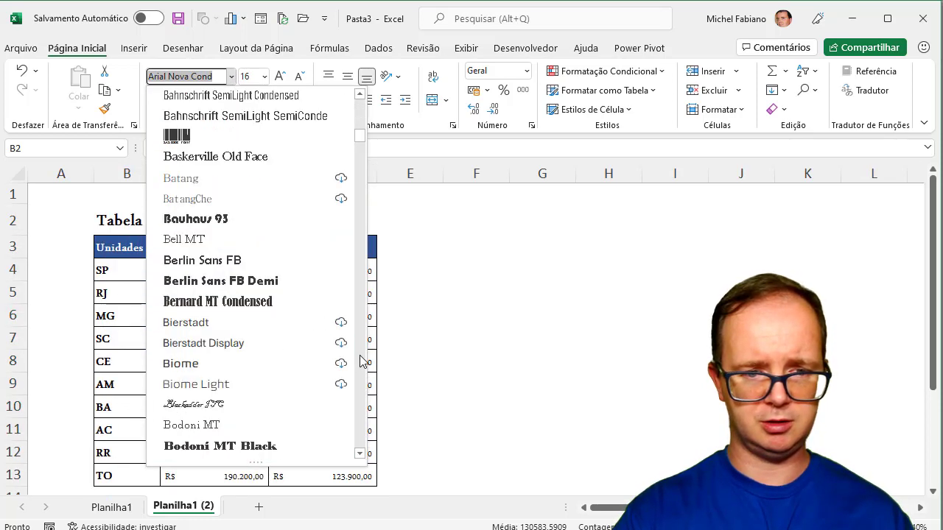
{"action": "left_click", "coordinate": [361, 361]}
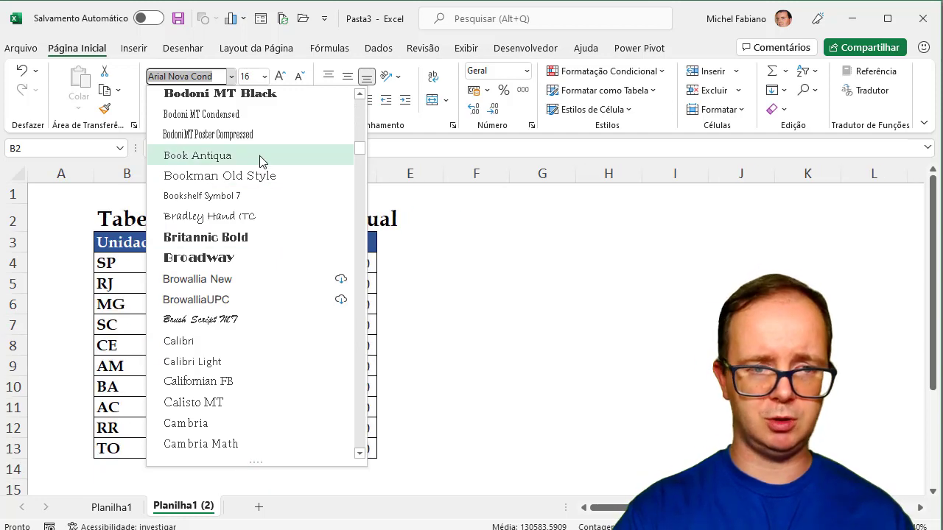
{"action": "left_click", "coordinate": [362, 388]}
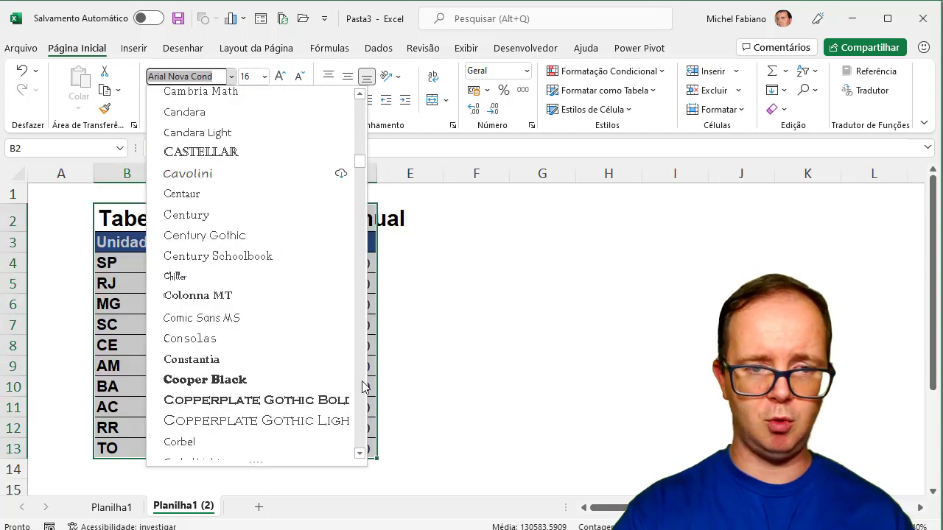
{"action": "left_click", "coordinate": [361, 388]}
{"action": "left_click", "coordinate": [362, 387]}
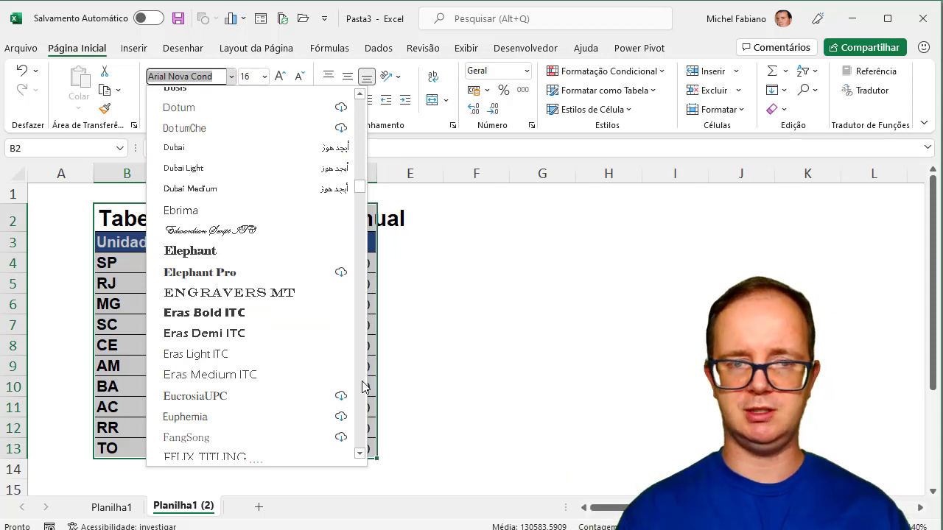
{"action": "left_click", "coordinate": [202, 212]}
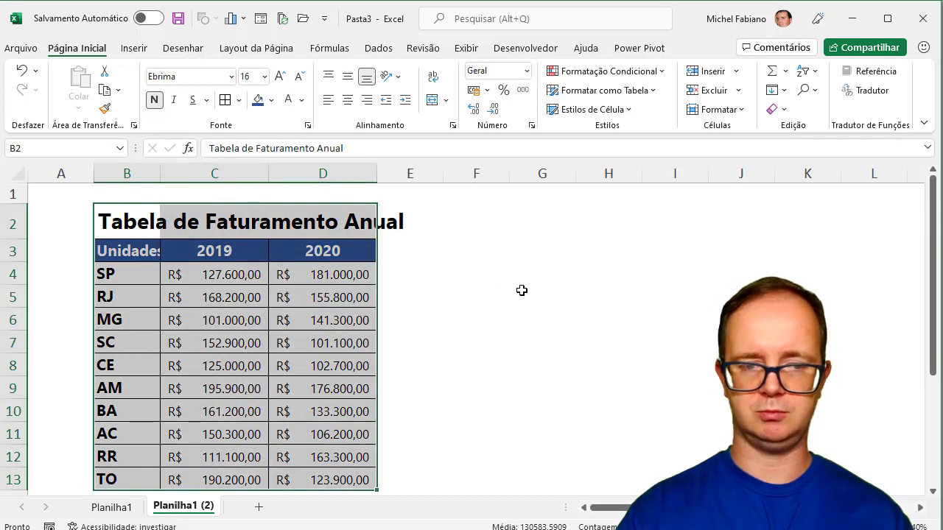
- Switch the font of the title and table in B2:D13 to Lato
{"action": "left_click", "coordinate": [231, 76]}
{"action": "scroll", "coordinate": [361, 326], "scroll_direction": "down", "scroll_amount": 10}
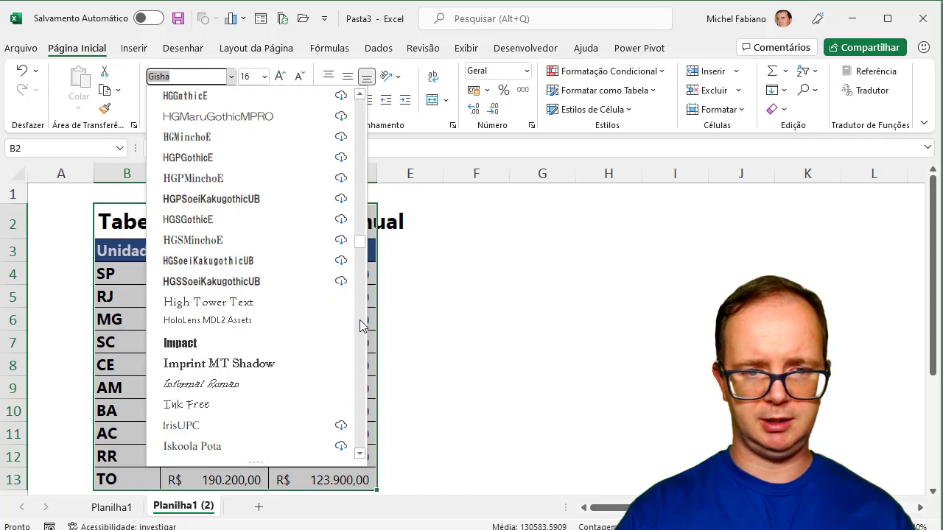
{"action": "scroll", "coordinate": [361, 327], "scroll_direction": "down", "scroll_amount": 6}
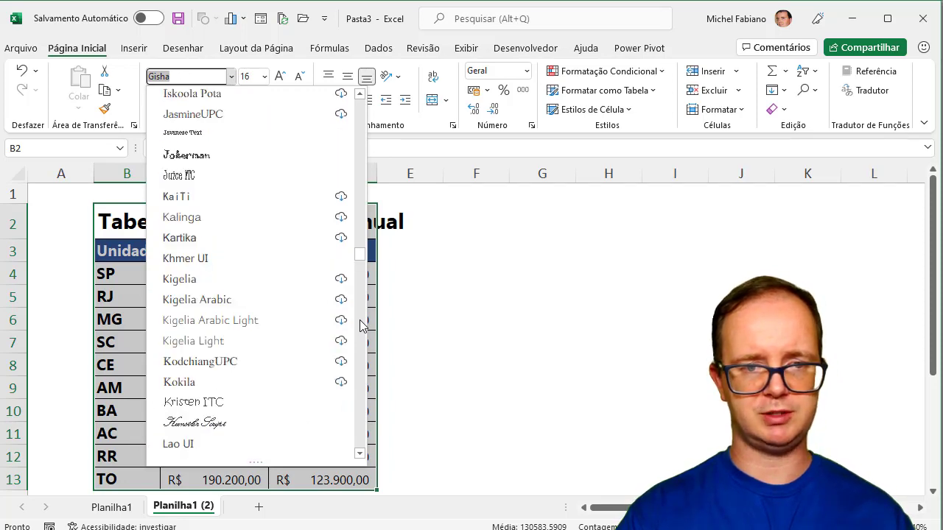
{"action": "scroll", "coordinate": [361, 326], "scroll_direction": "down", "scroll_amount": 6}
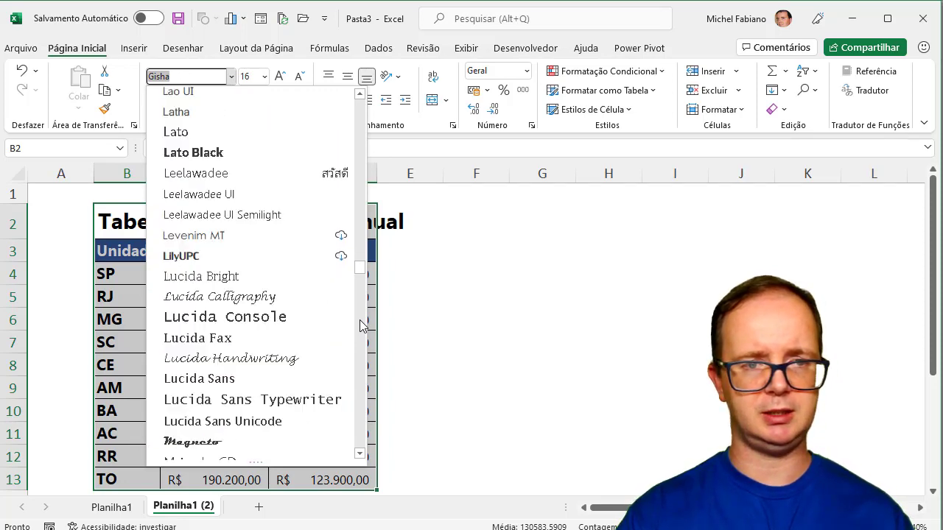
{"action": "left_click", "coordinate": [242, 132]}
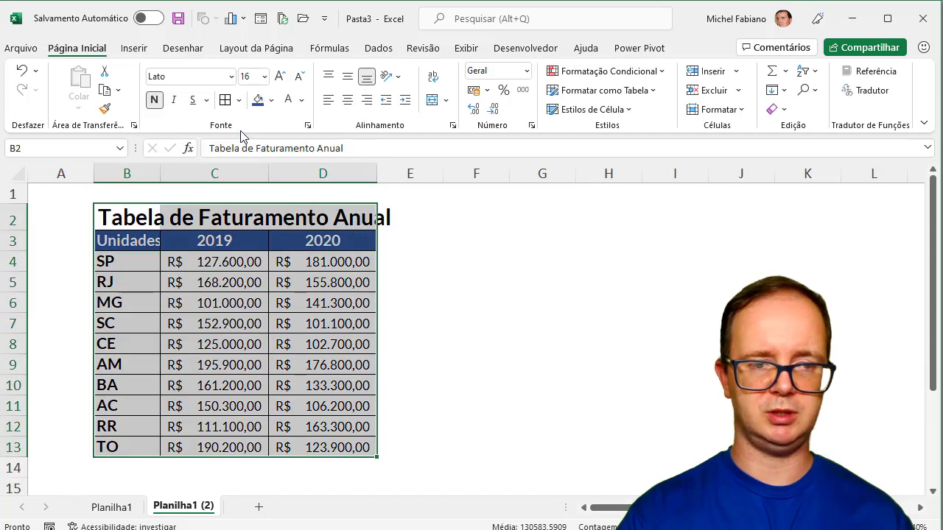
{"action": "left_click", "coordinate": [402, 277]}
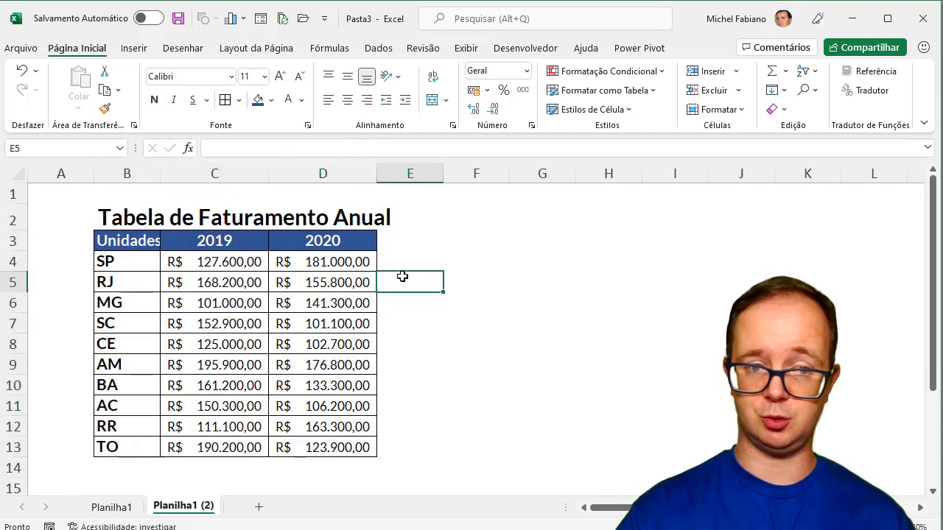
- Compare the formatted table with the original on Planilha1, and widen column B on Planilha1 (2) to fit the Unidades header
{"action": "left_click", "coordinate": [119, 508]}
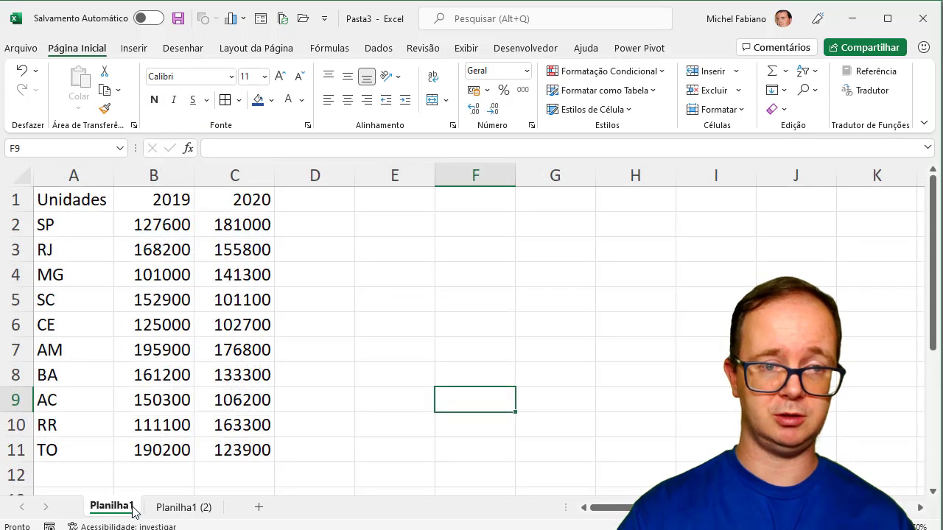
{"action": "left_click", "coordinate": [160, 509]}
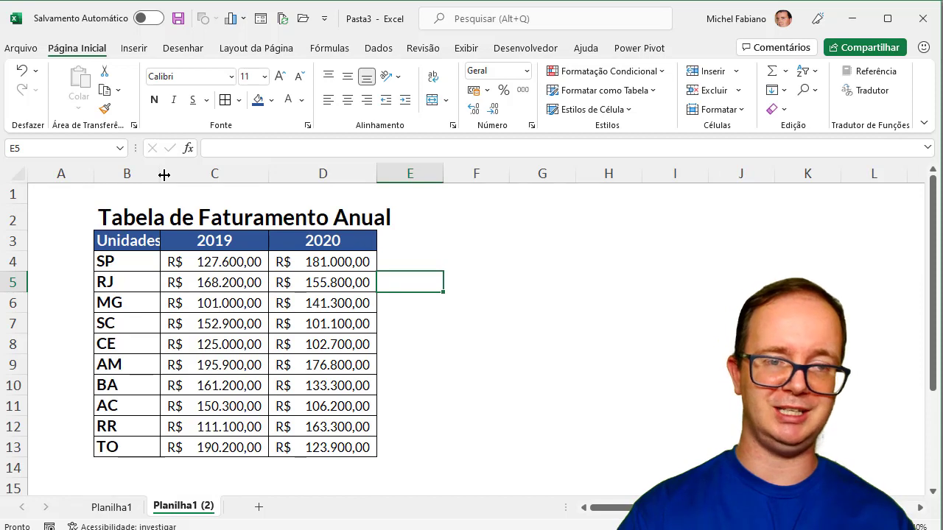
{"action": "left_click_drag", "start_coordinate": [164, 175], "coordinate": [181, 179]}
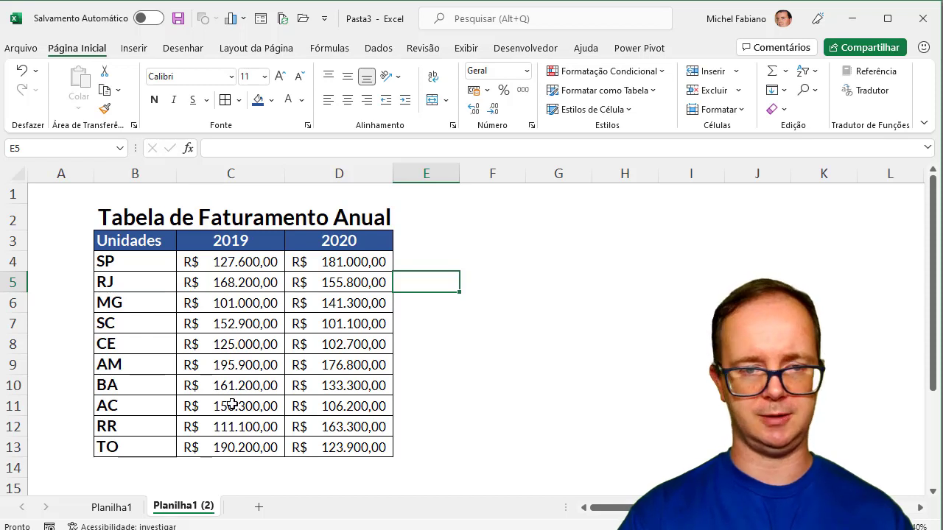
- Set the font of the whole range B2:D13, title included, to Segoe UI
{"action": "left_click", "coordinate": [149, 224]}
{"action": "left_click_drag", "start_coordinate": [149, 224], "coordinate": [327, 471]}
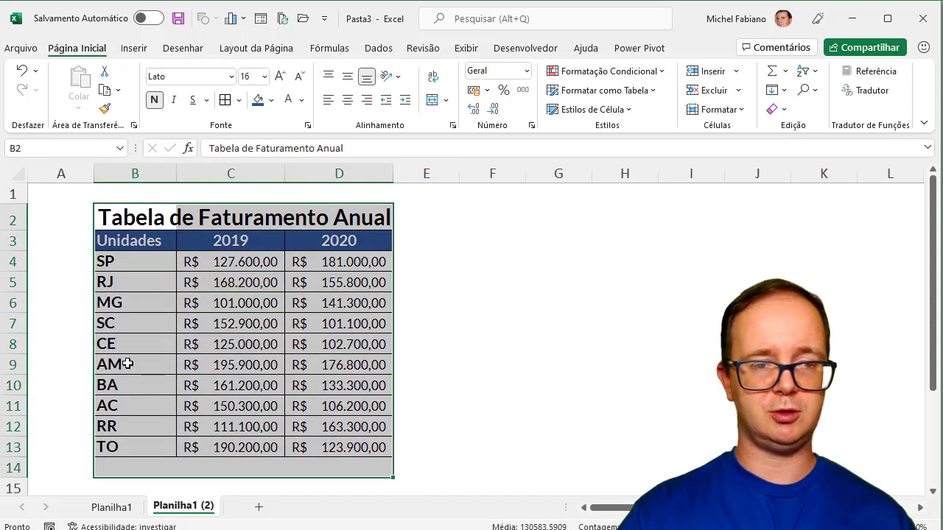
{"action": "left_click_drag", "start_coordinate": [135, 221], "coordinate": [336, 450]}
{"action": "left_click", "coordinate": [143, 48]}
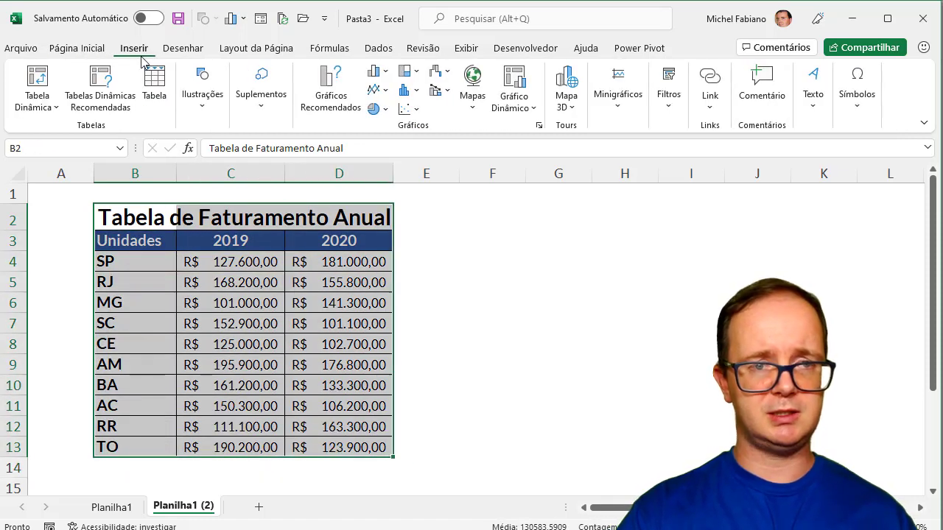
{"action": "left_click", "coordinate": [83, 49]}
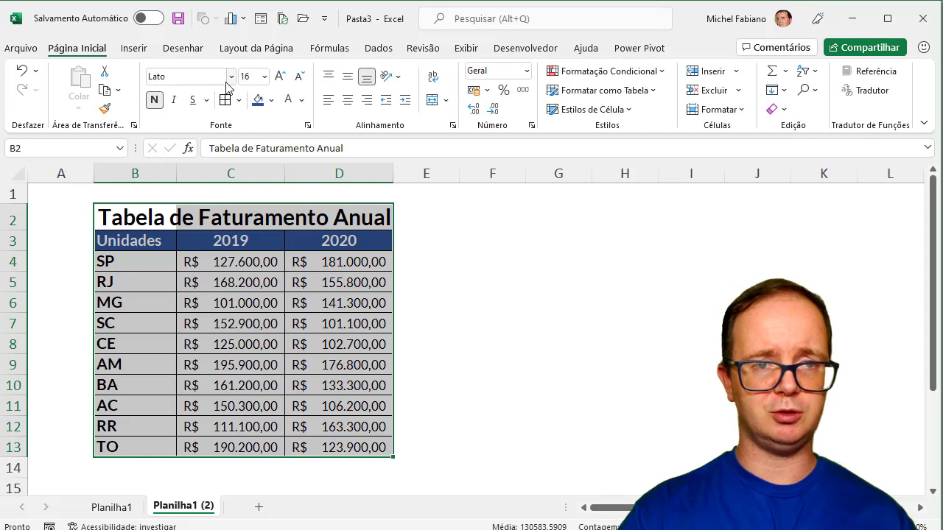
{"action": "left_click", "coordinate": [231, 77]}
{"action": "left_click", "coordinate": [361, 324]}
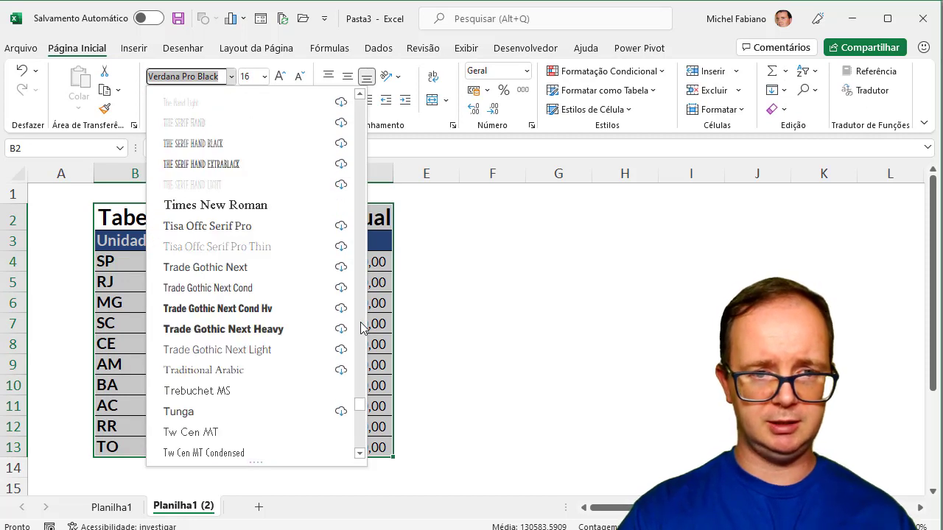
{"action": "left_click", "coordinate": [361, 161]}
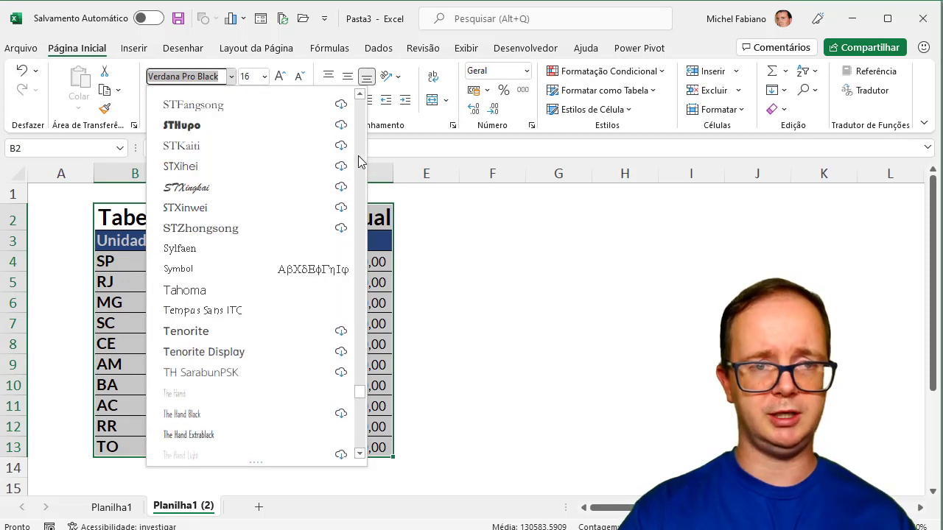
{"action": "left_click", "coordinate": [360, 160]}
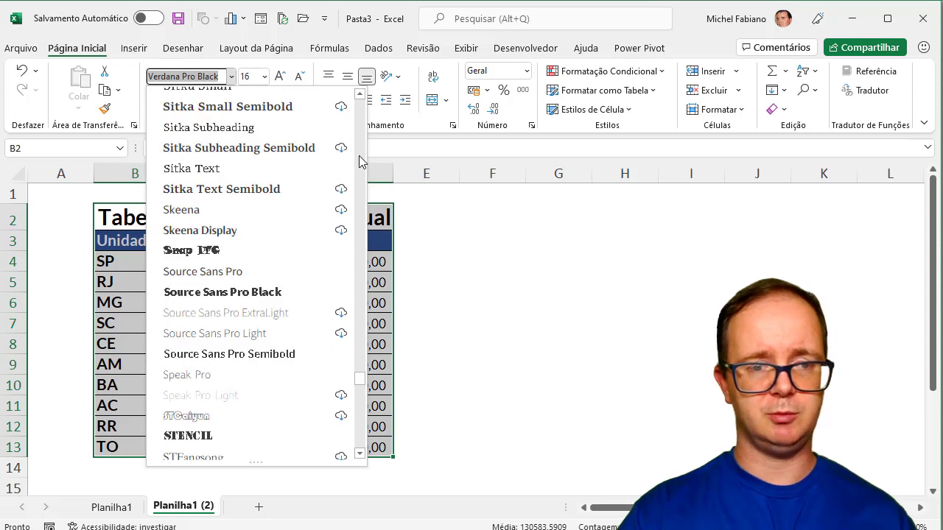
{"action": "left_click", "coordinate": [360, 161]}
{"action": "left_click", "coordinate": [360, 159]}
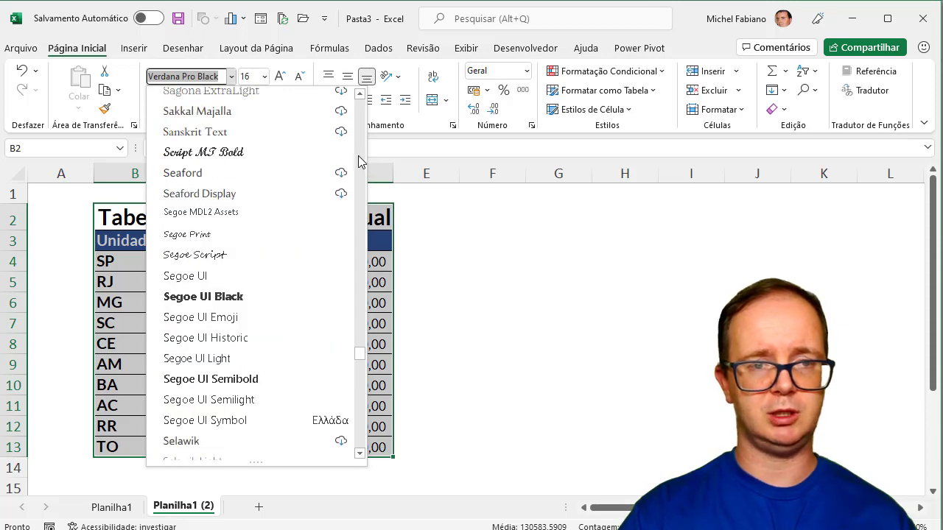
{"action": "left_click", "coordinate": [217, 276]}
{"action": "left_click", "coordinate": [500, 344]}
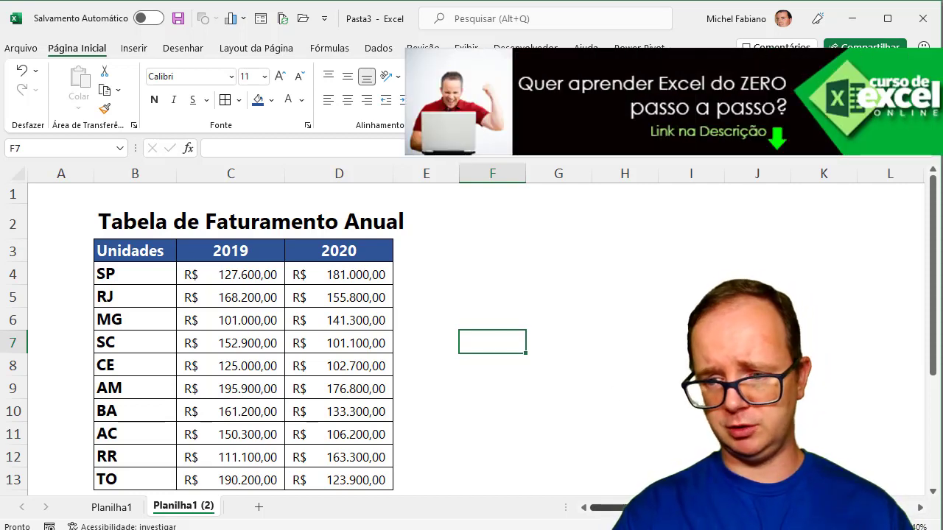
- Add a % column header in cell E3 beside the 2020 header
{"action": "scroll", "coordinate": [493, 268], "scroll_direction": "down", "scroll_amount": 1}
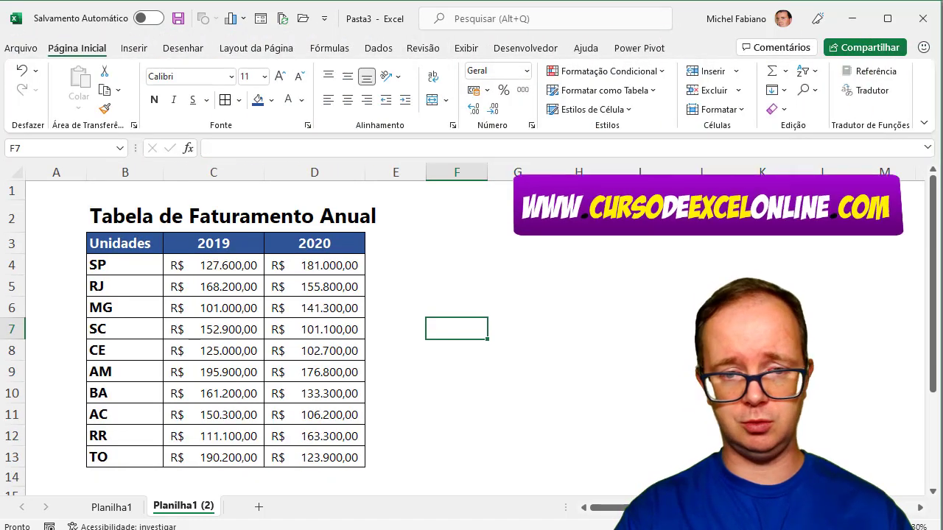
{"action": "left_click", "coordinate": [401, 239]}
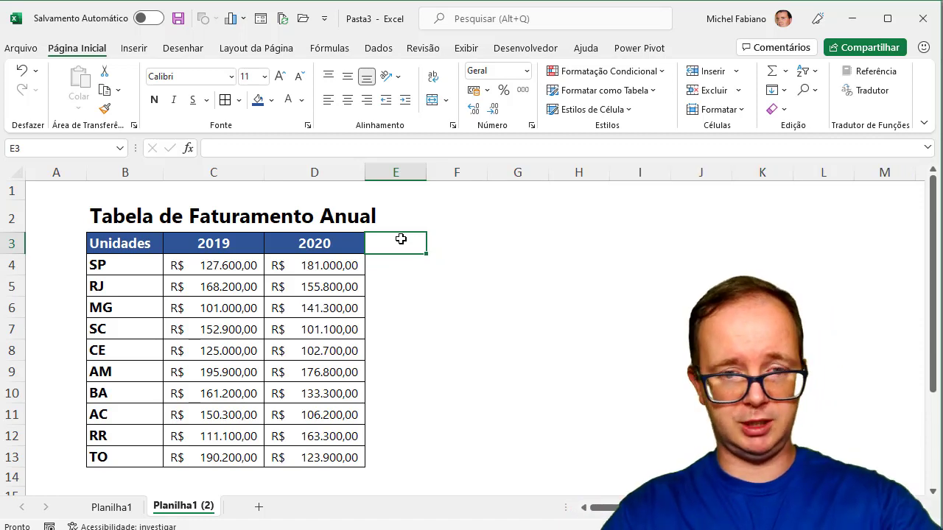
{"action": "type", "text": "%"}
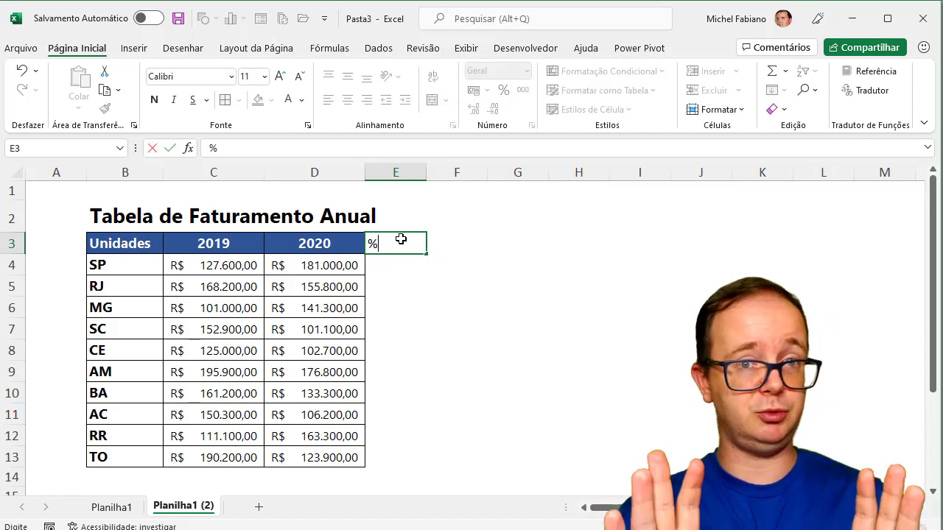
{"action": "key", "text": "Return"}
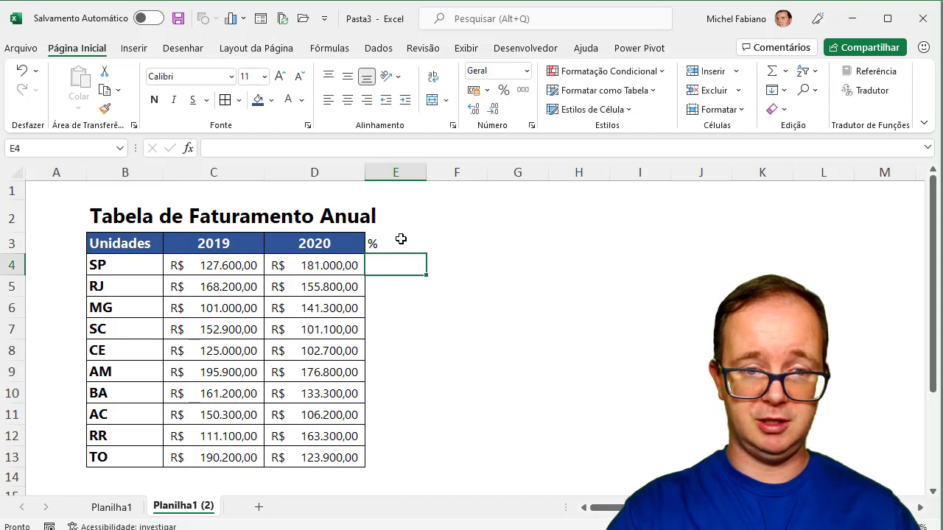
- Enter the growth formula =D4/C4-1 for the SP unit in cell E4
{"action": "type", "text": "="}
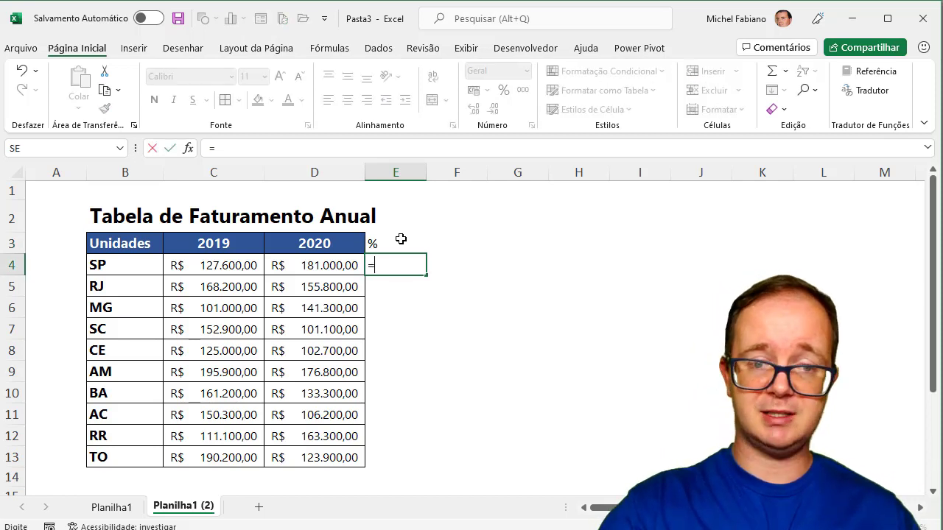
{"action": "left_click", "coordinate": [323, 267]}
{"action": "type", "text": "/"}
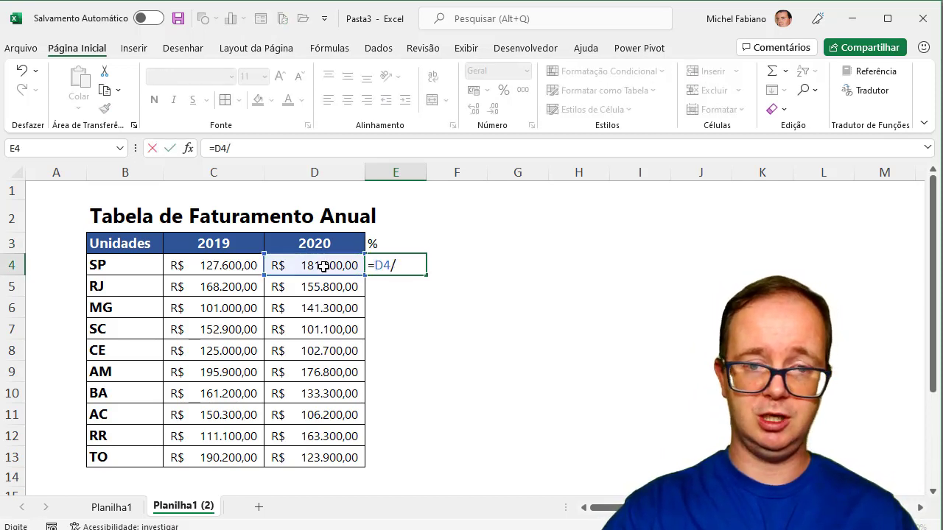
{"action": "left_click", "coordinate": [221, 265]}
{"action": "type", "text": "-1"}
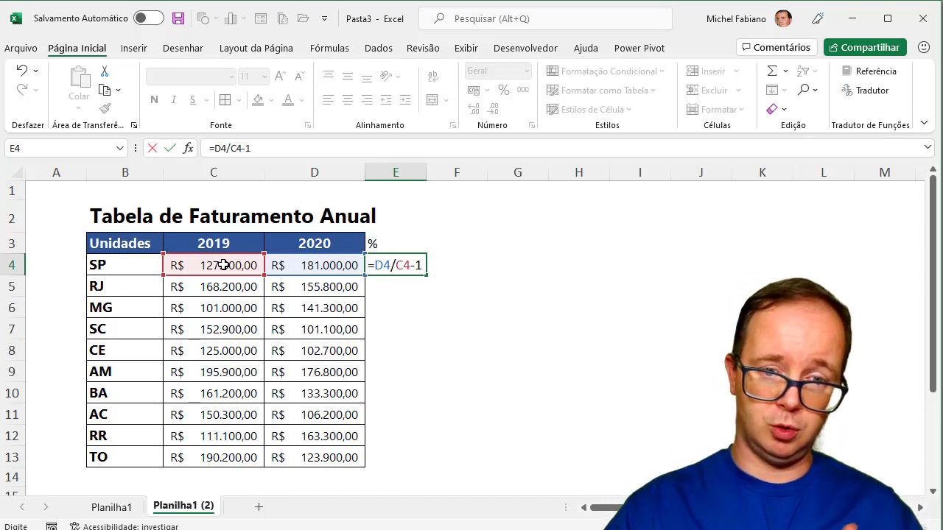
{"action": "key", "text": "Return"}
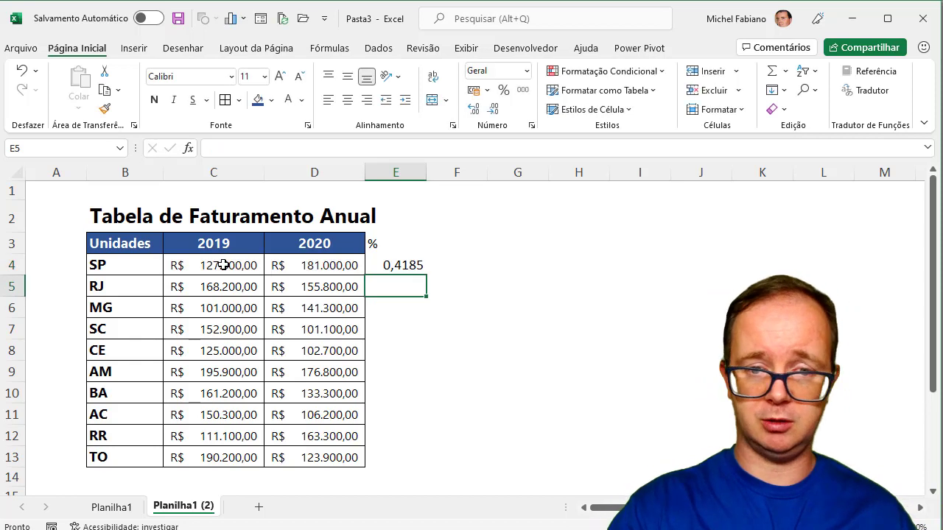
- Format cell E4 as a percentage and fill its growth formula down to E13
{"action": "left_click", "coordinate": [418, 266]}
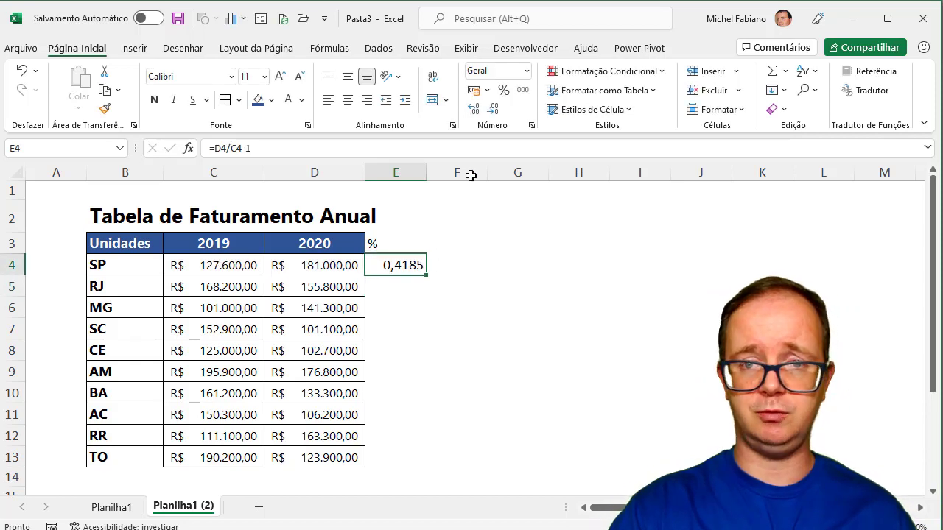
{"action": "left_click", "coordinate": [504, 91]}
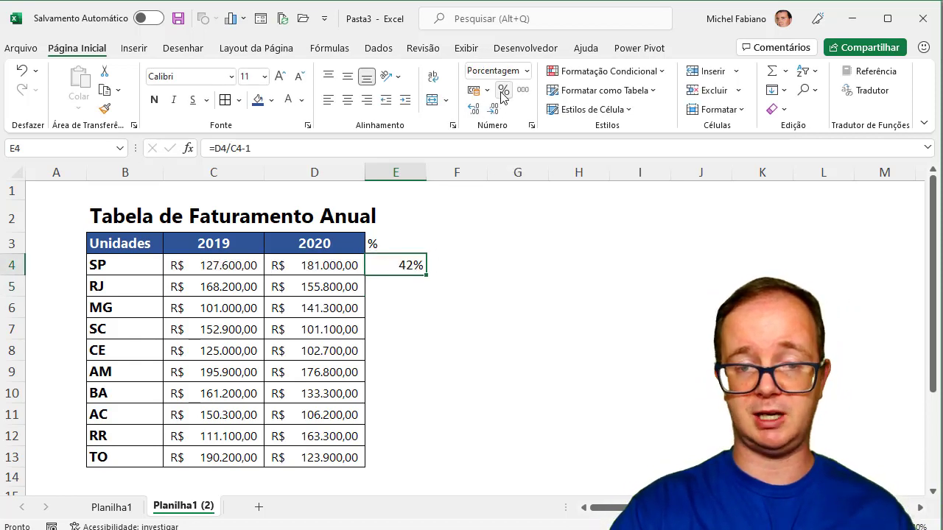
{"action": "left_click_drag", "start_coordinate": [426, 276], "coordinate": [427, 276]}
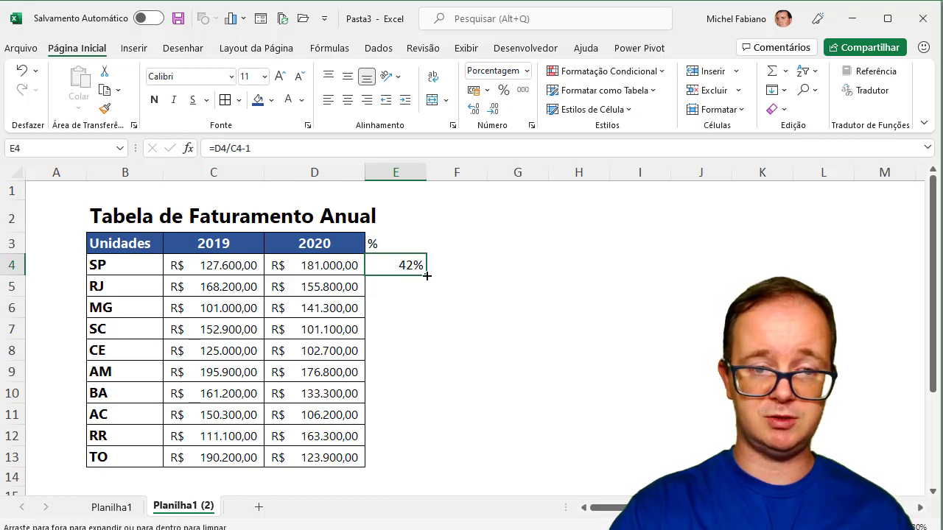
{"action": "double_click", "coordinate": [427, 277]}
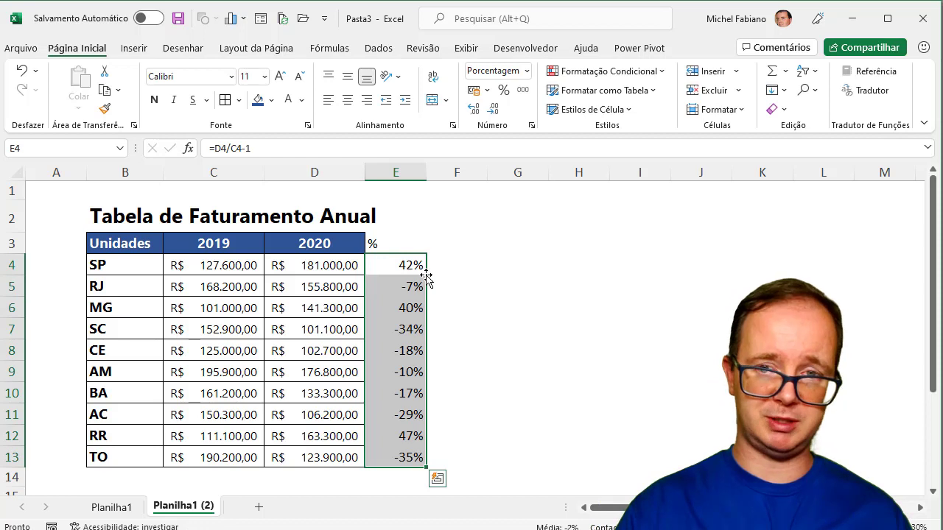
- Copy the formatting of the 2020 header onto the % header in E3
{"action": "left_click", "coordinate": [317, 242]}
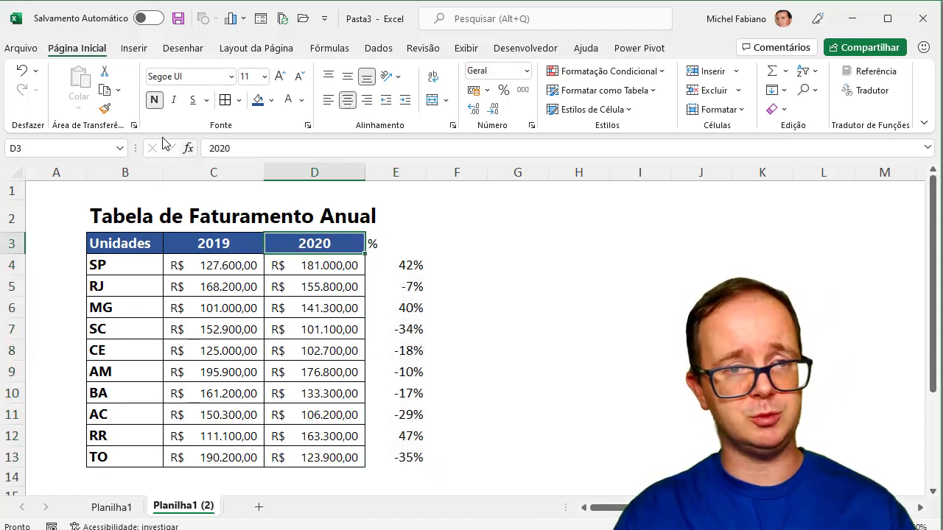
{"action": "left_click", "coordinate": [105, 109]}
{"action": "left_click", "coordinate": [413, 241]}
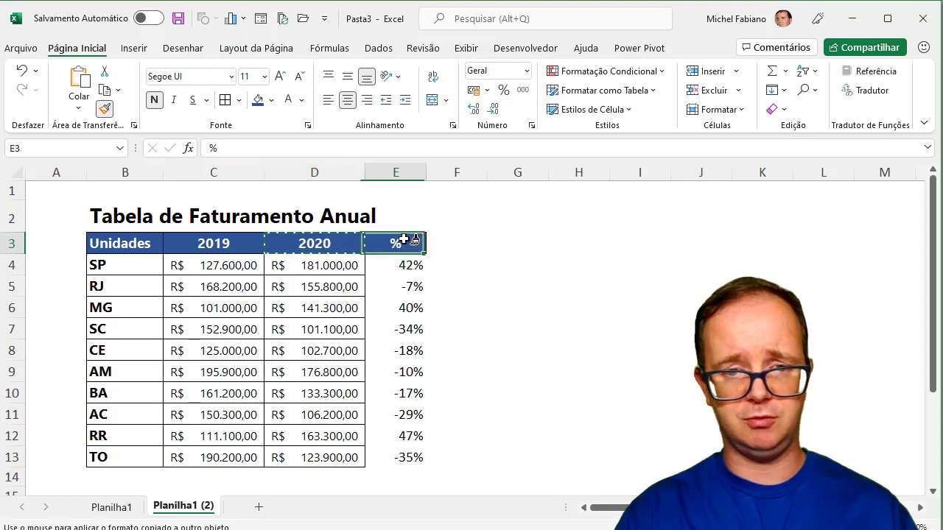
{"action": "right_click", "coordinate": [407, 263]}
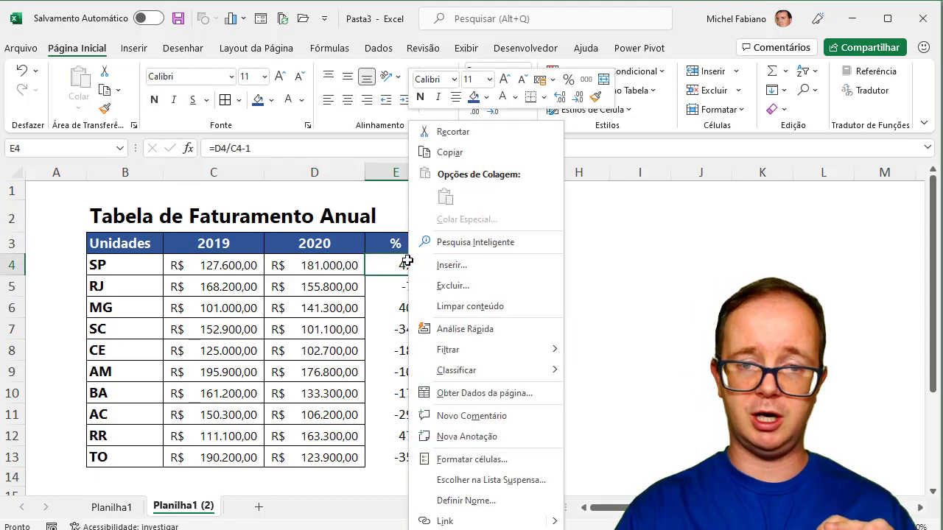
{"action": "left_click", "coordinate": [383, 264]}
- Apply all borders and the Segoe UI font to the % column, range E3:E13
{"action": "left_click_drag", "start_coordinate": [391, 246], "coordinate": [376, 457]}
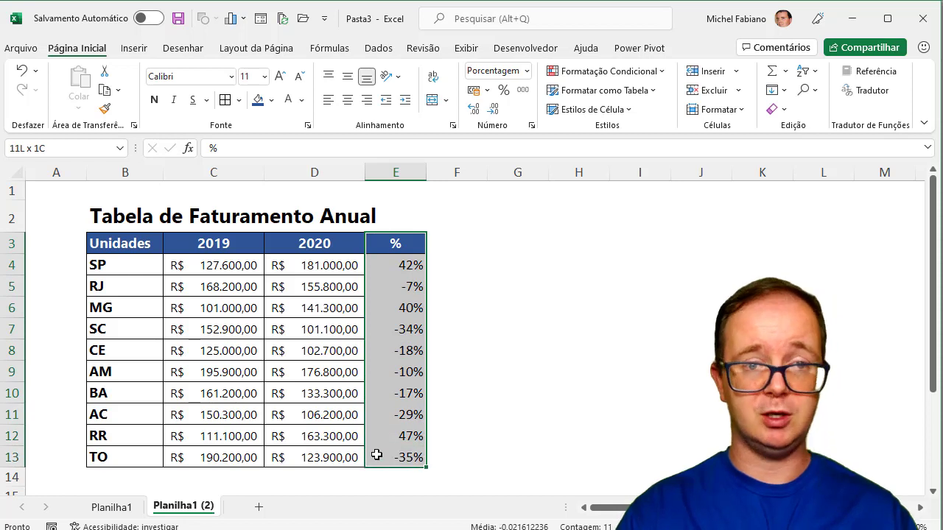
{"action": "left_click", "coordinate": [225, 100]}
{"action": "left_click", "coordinate": [206, 78]}
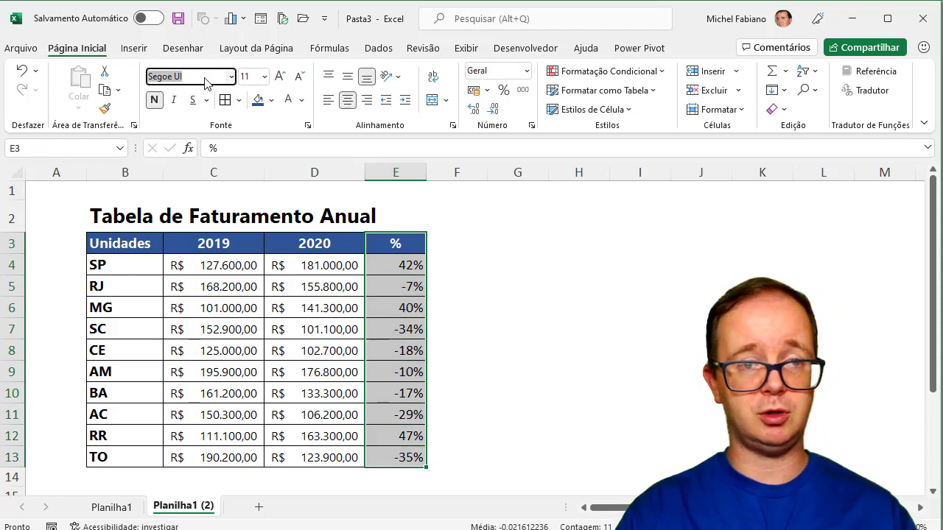
{"action": "left_click", "coordinate": [206, 77]}
{"action": "key", "text": "Return"}
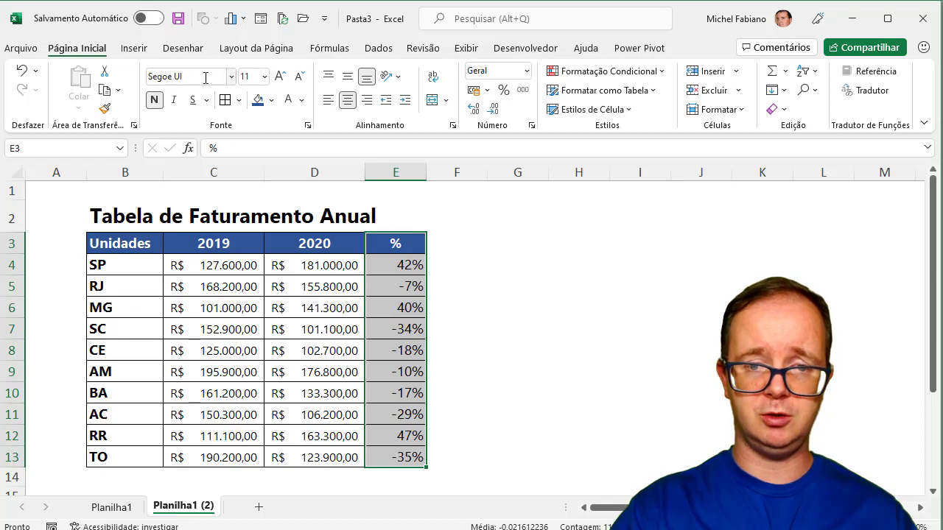
- Reduce the font size of the percentages in E4:E13 to 9
{"action": "left_click", "coordinate": [474, 287]}
{"action": "left_click_drag", "start_coordinate": [413, 266], "coordinate": [414, 459]}
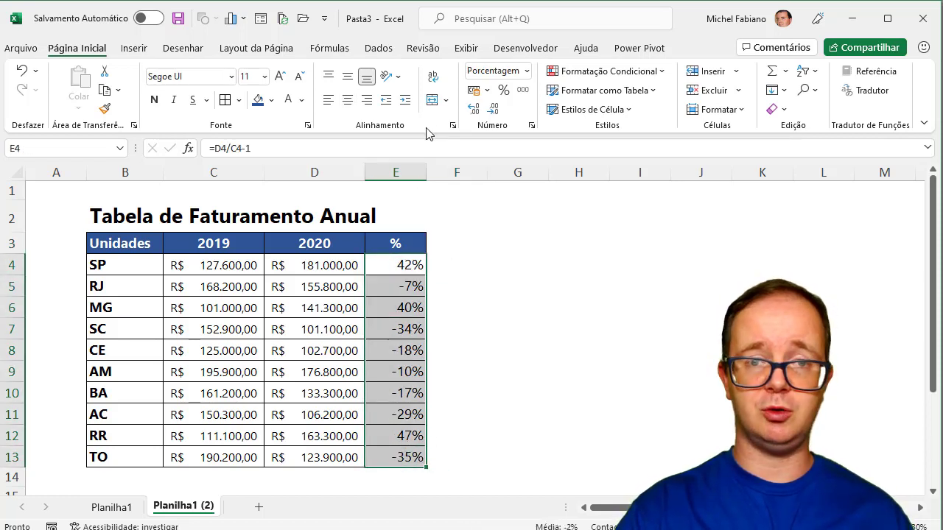
{"action": "left_click", "coordinate": [301, 77]}
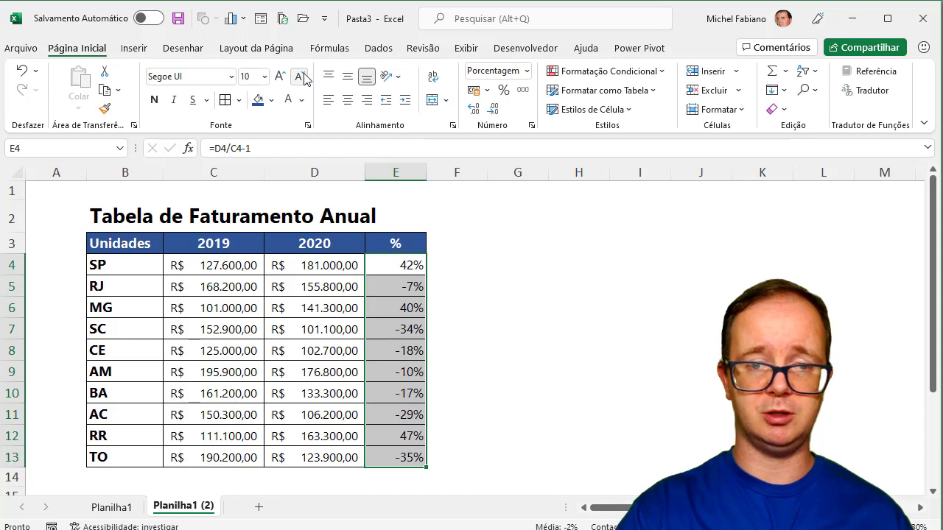
{"action": "left_click", "coordinate": [494, 294]}
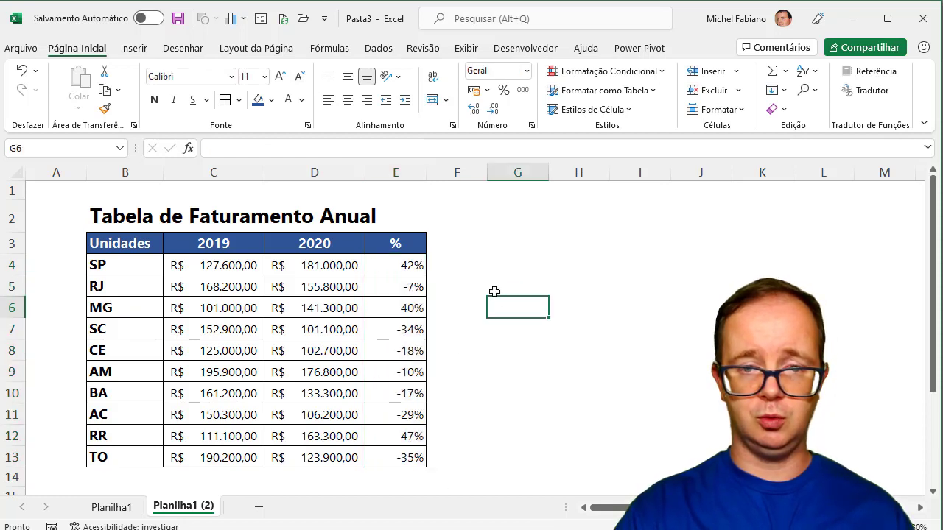
- Center the percentages in E4:E13 and check the SP and RJ growth cells
{"action": "left_click", "coordinate": [393, 261]}
{"action": "left_click_drag", "start_coordinate": [393, 261], "coordinate": [395, 449]}
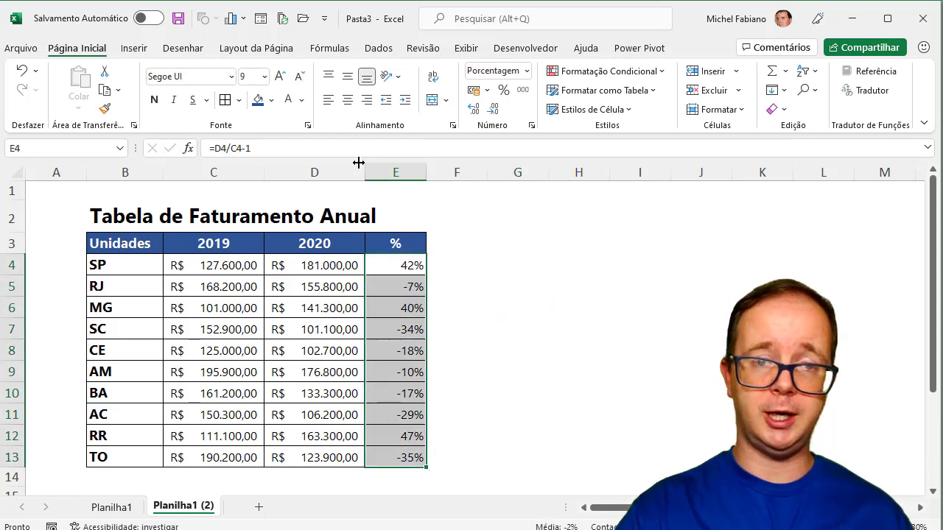
{"action": "left_click", "coordinate": [349, 102]}
{"action": "left_click", "coordinate": [484, 308]}
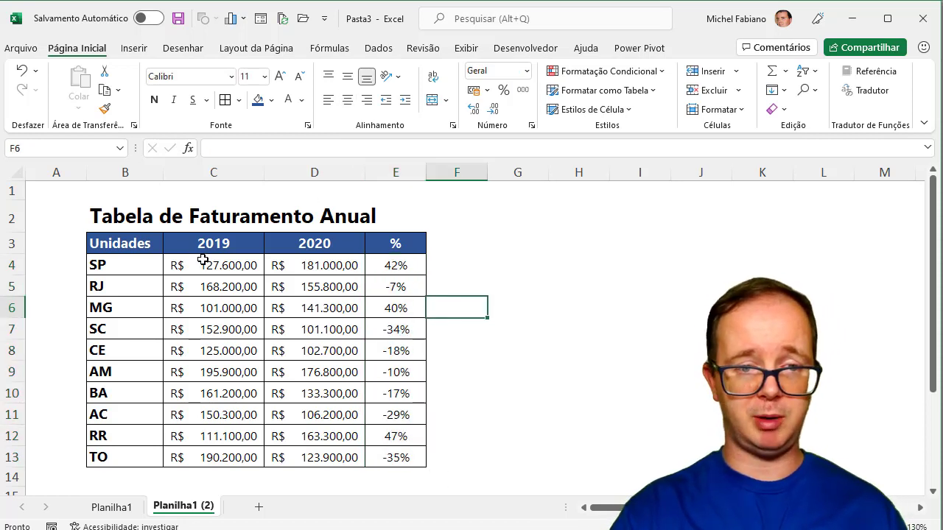
{"action": "left_click", "coordinate": [402, 269]}
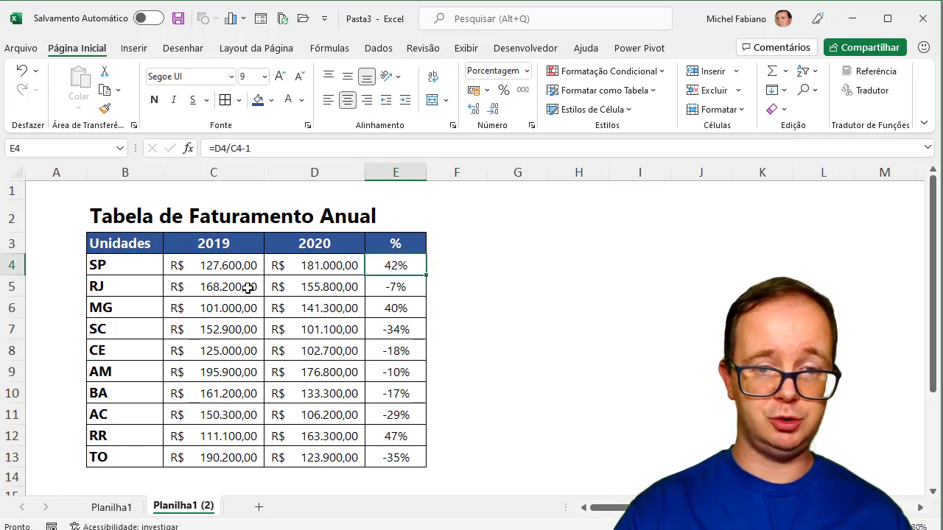
{"action": "left_click", "coordinate": [408, 289]}
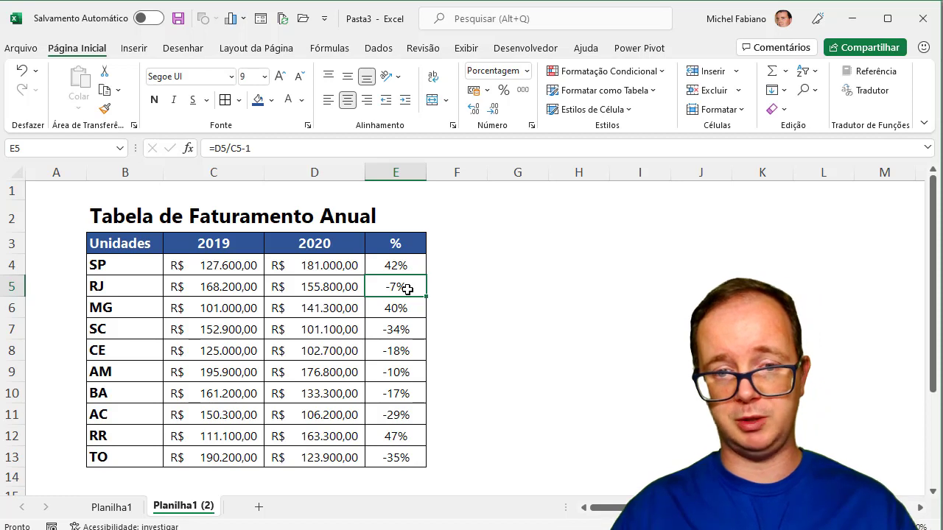
- Add a Status column header in F3 and give it the formatting of the % header
{"action": "left_click", "coordinate": [445, 243]}
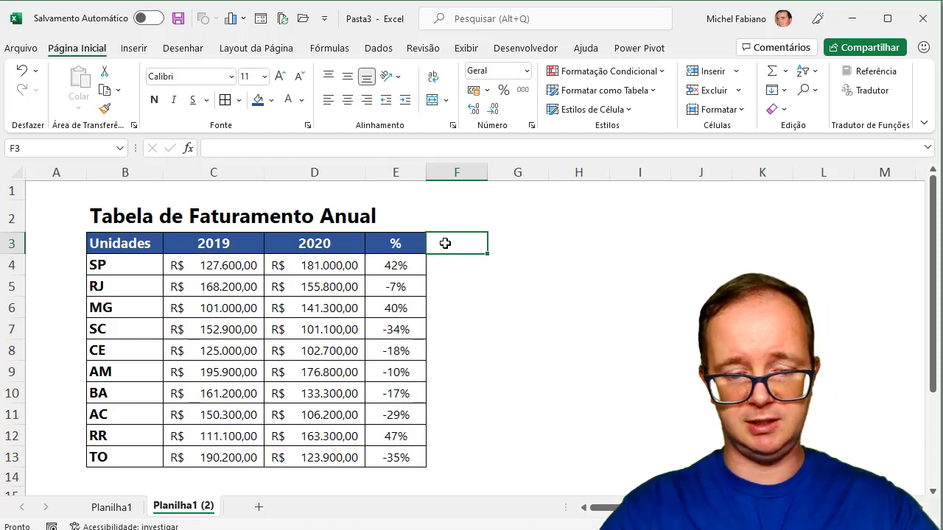
{"action": "type", "text": "Status"}
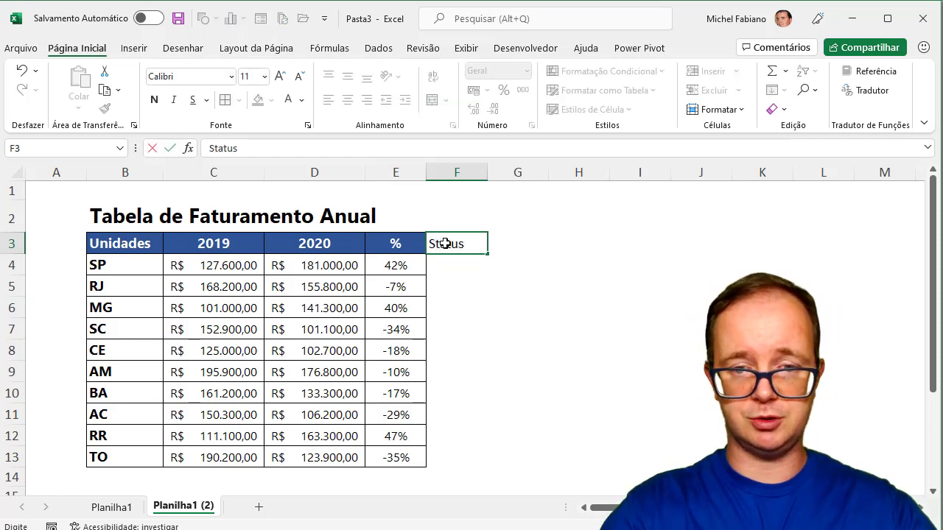
{"action": "key", "text": "Return"}
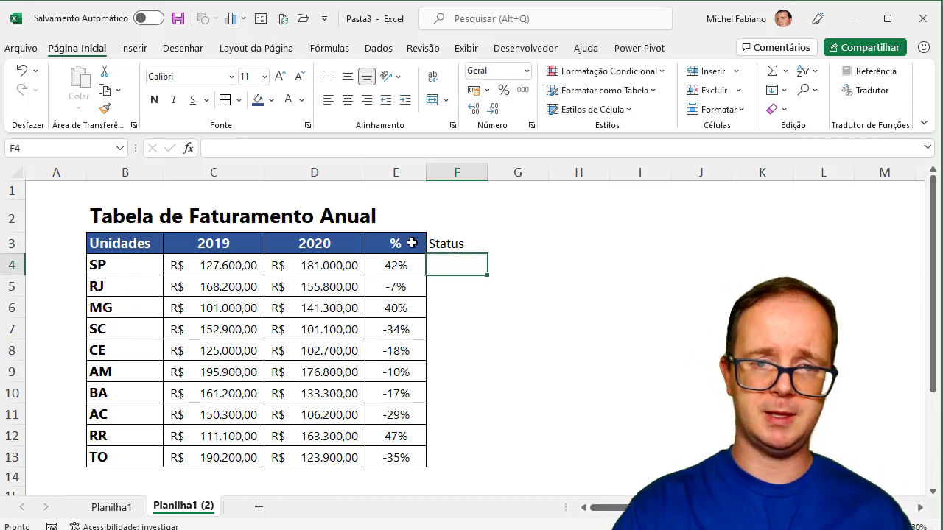
{"action": "left_click", "coordinate": [412, 243]}
{"action": "left_click", "coordinate": [105, 108]}
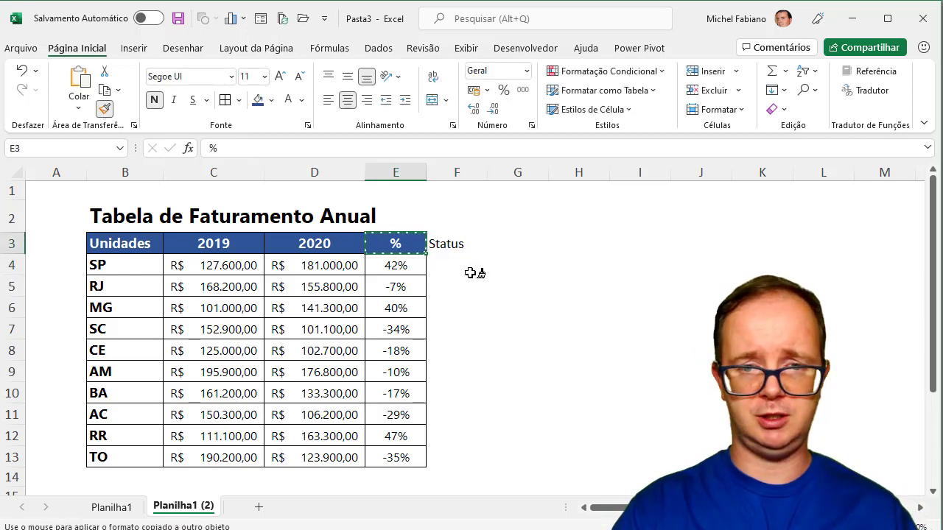
{"action": "left_click", "coordinate": [445, 245]}
- Enter the formula =E4 in cell F4 and fill it down the Status column to F13
{"action": "left_click", "coordinate": [449, 265]}
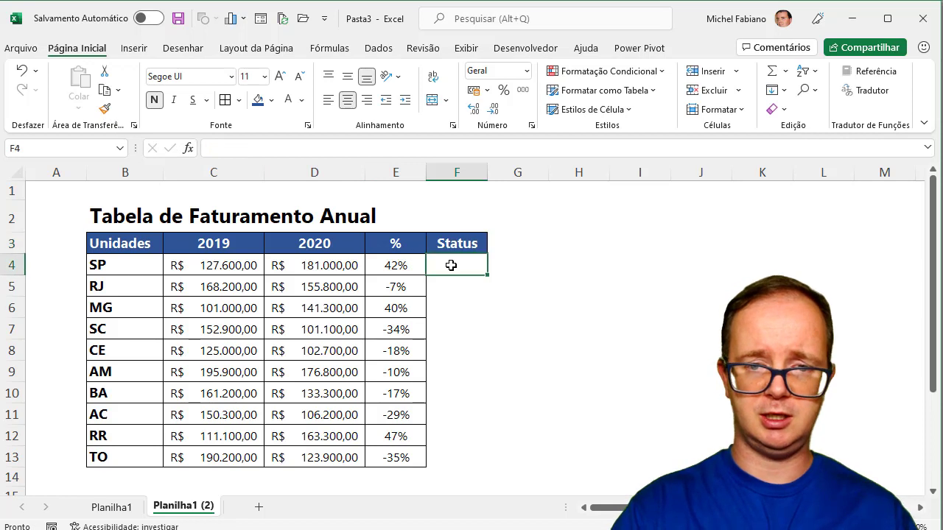
{"action": "type", "text": "="}
{"action": "left_click", "coordinate": [396, 265]}
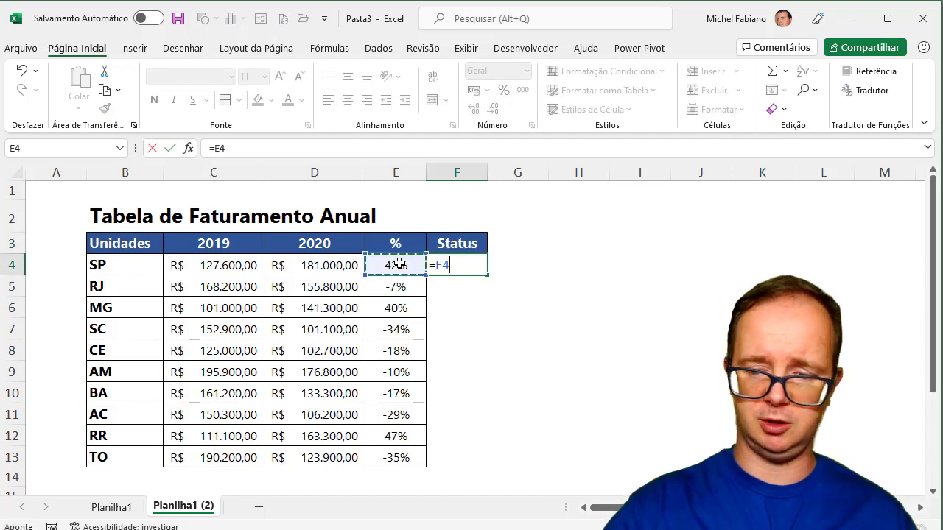
{"action": "key", "text": "Return"}
{"action": "left_click", "coordinate": [460, 265]}
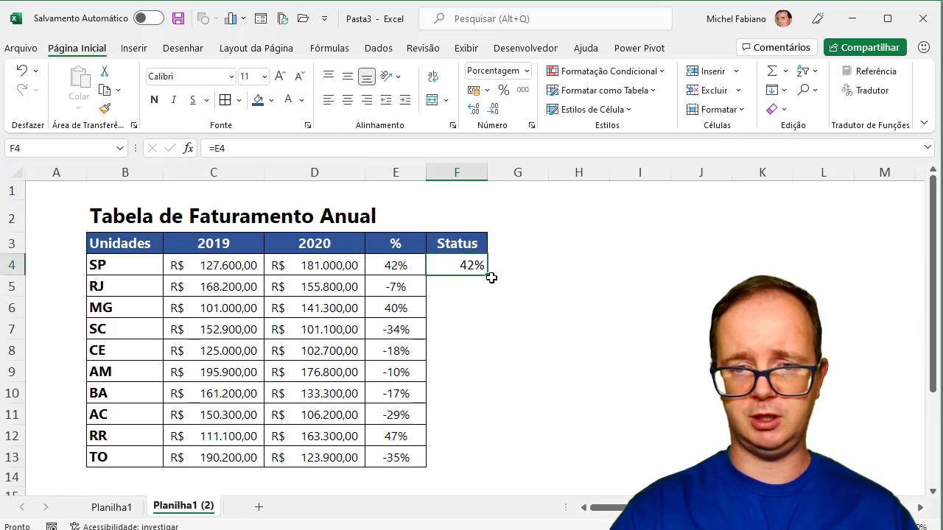
{"action": "double_click", "coordinate": [488, 277]}
- Copy the formatting of the percentages in E4:E13 onto the Status cells F4:F13
{"action": "left_click_drag", "start_coordinate": [396, 265], "coordinate": [389, 455]}
{"action": "left_click", "coordinate": [104, 108]}
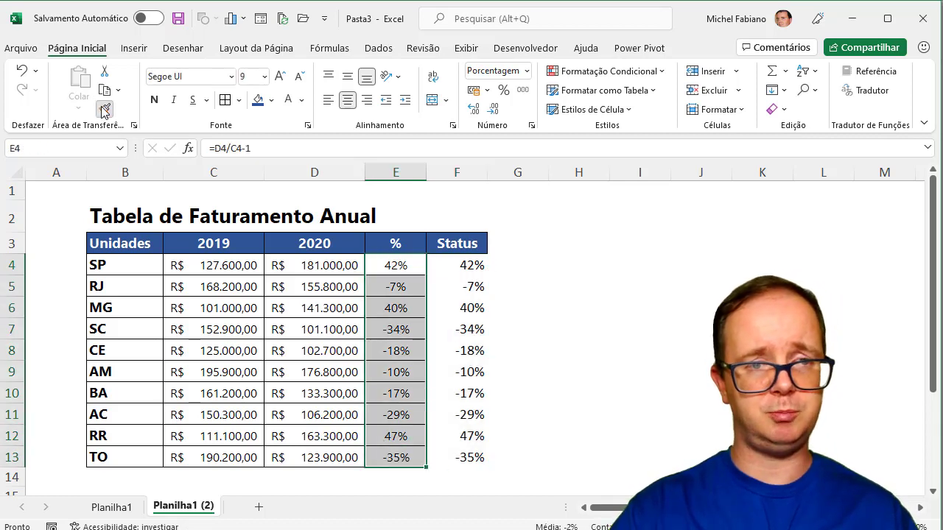
{"action": "left_click_drag", "start_coordinate": [450, 266], "coordinate": [464, 457]}
- Apply the three-triangle directional icon set as conditional formatting to the Status cells F4:F13
{"action": "left_click_drag", "start_coordinate": [459, 265], "coordinate": [471, 459]}
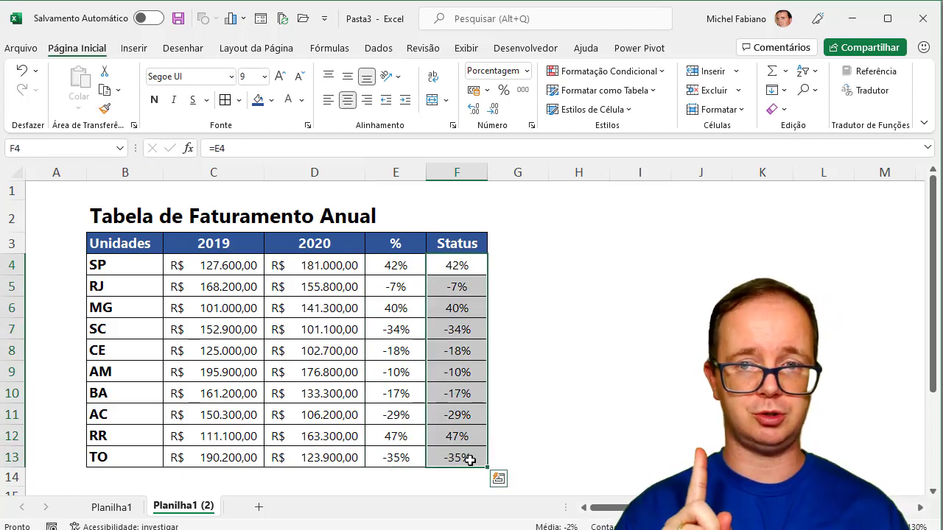
{"action": "left_click", "coordinate": [659, 72]}
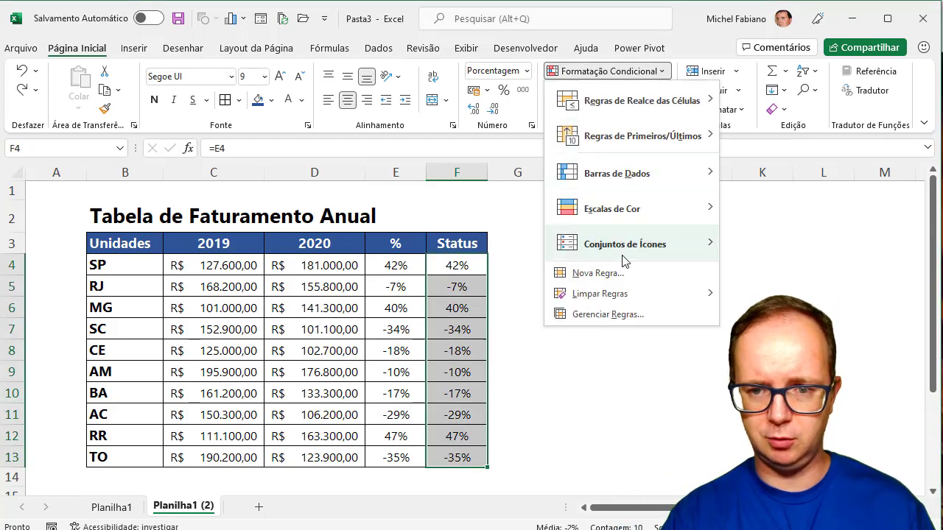
{"action": "mouse_move", "coordinate": [640, 250]}
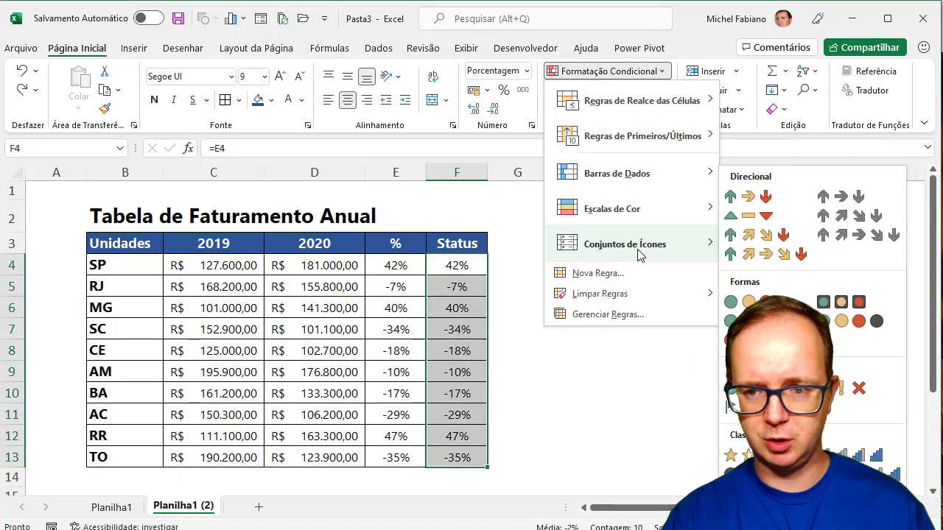
{"action": "left_click", "coordinate": [746, 216]}
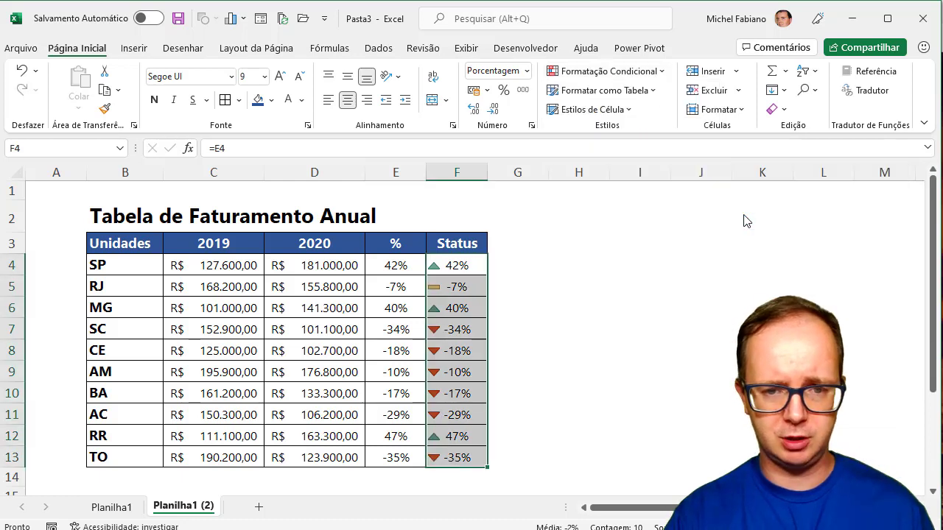
- Edit the icon set rule of F4:F13 so that both threshold types are Número
{"action": "left_click", "coordinate": [662, 70]}
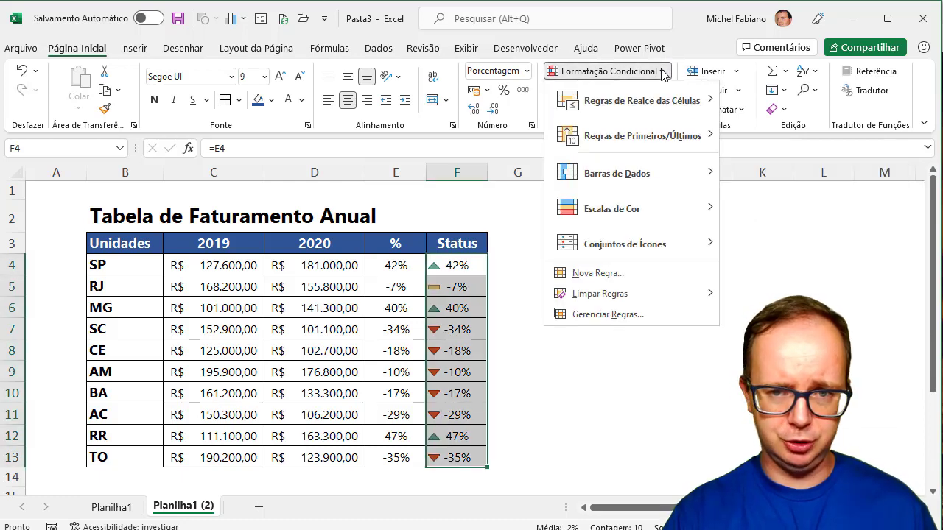
{"action": "left_click", "coordinate": [609, 315]}
{"action": "left_click", "coordinate": [105, 131]}
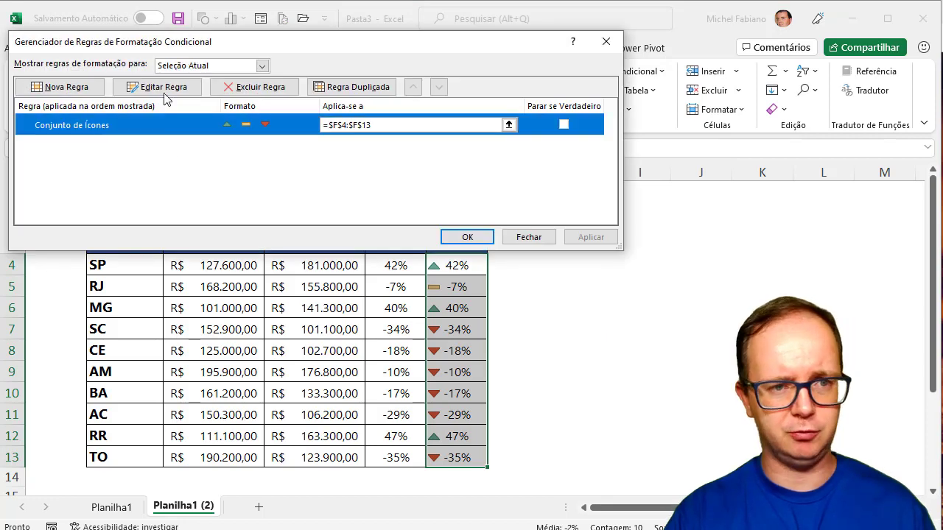
{"action": "left_click", "coordinate": [164, 87]}
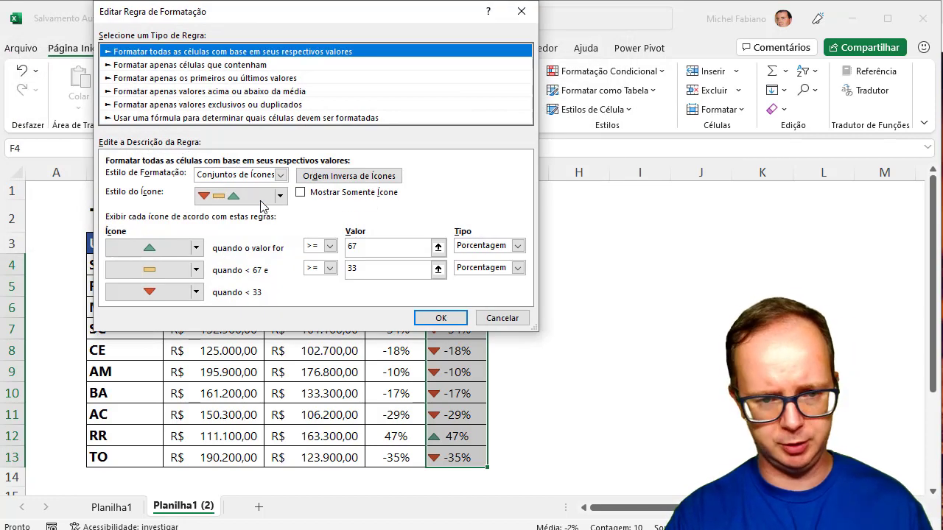
{"action": "left_click", "coordinate": [329, 246]}
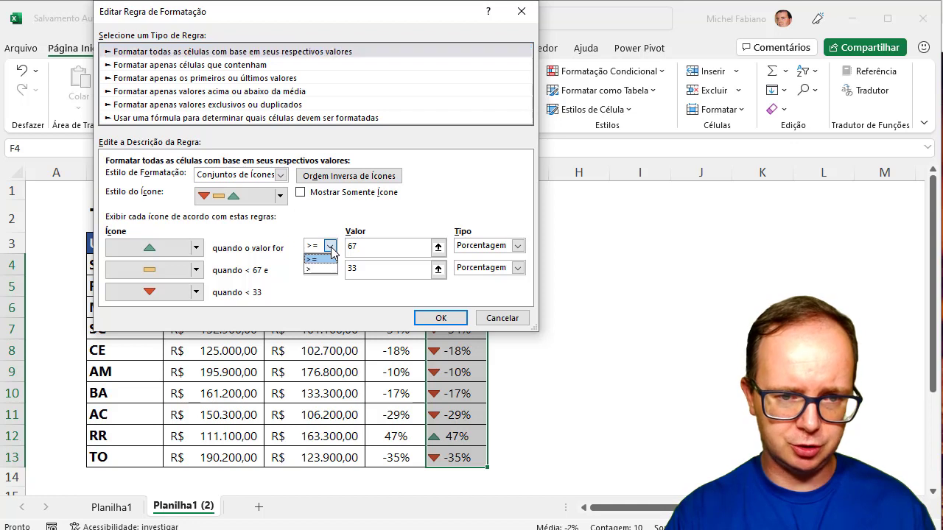
{"action": "left_click", "coordinate": [520, 252]}
{"action": "left_click", "coordinate": [518, 246]}
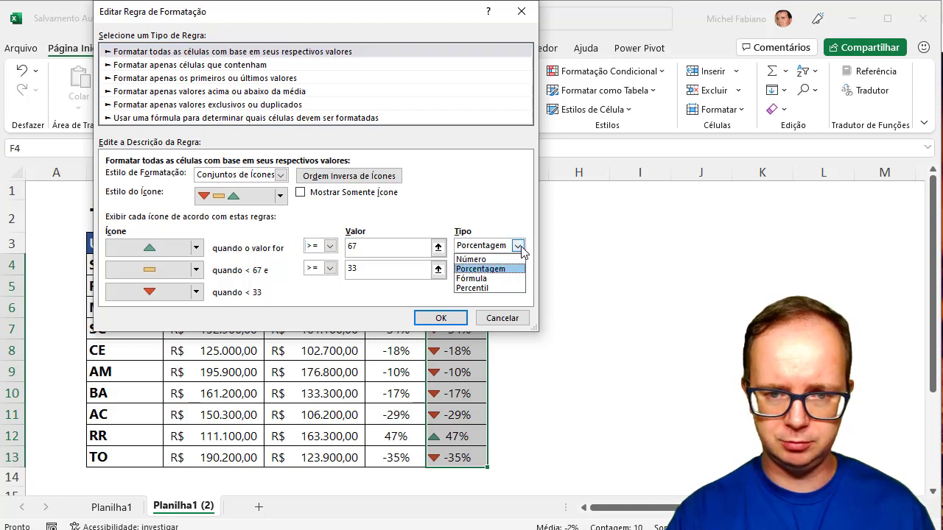
{"action": "left_click", "coordinate": [512, 257]}
{"action": "left_click", "coordinate": [518, 268]}
{"action": "left_click", "coordinate": [479, 277]}
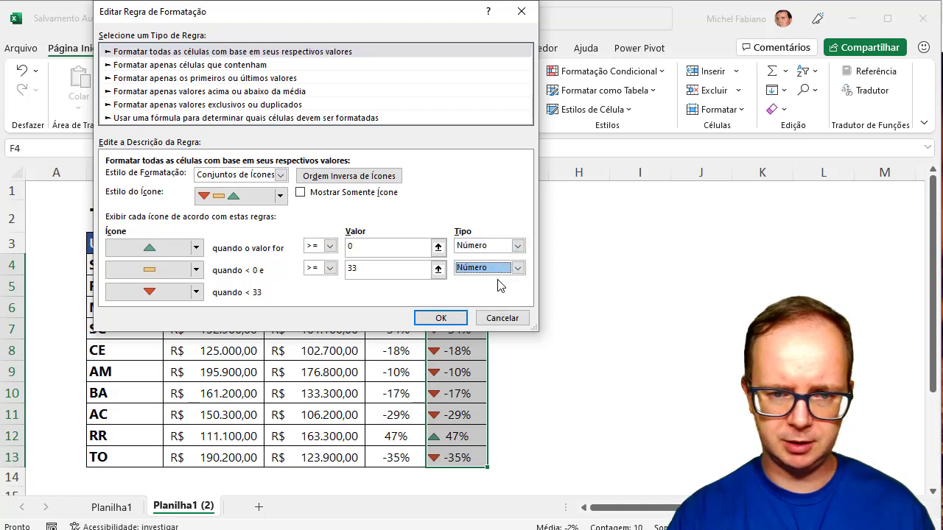
- Set the icon rule to a green triangle above 0 and a yellow bar from 0, show icons only, and apply it
{"action": "left_click", "coordinate": [329, 246]}
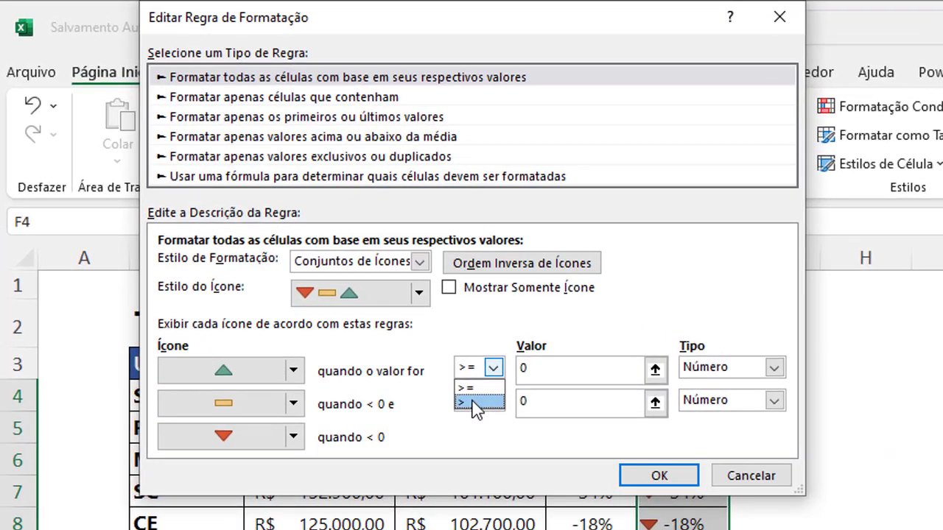
{"action": "left_click", "coordinate": [473, 402]}
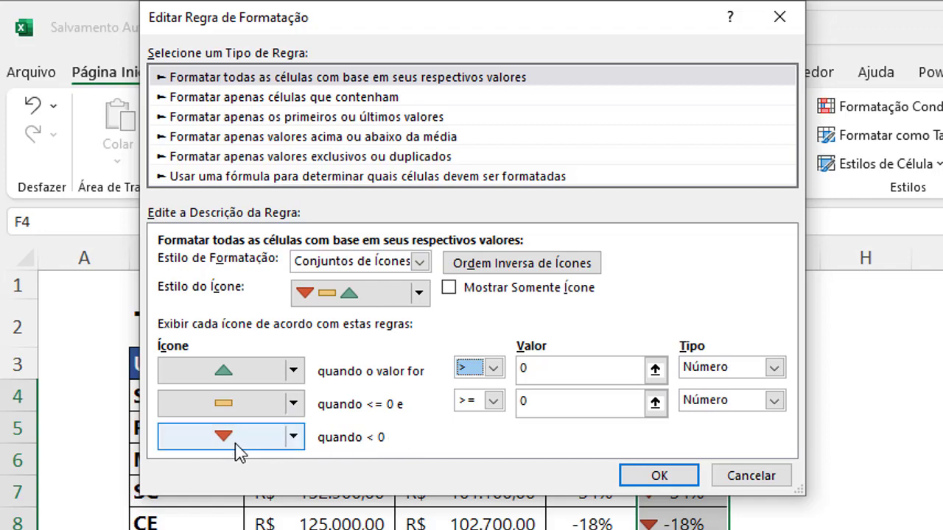
{"action": "left_click", "coordinate": [579, 293]}
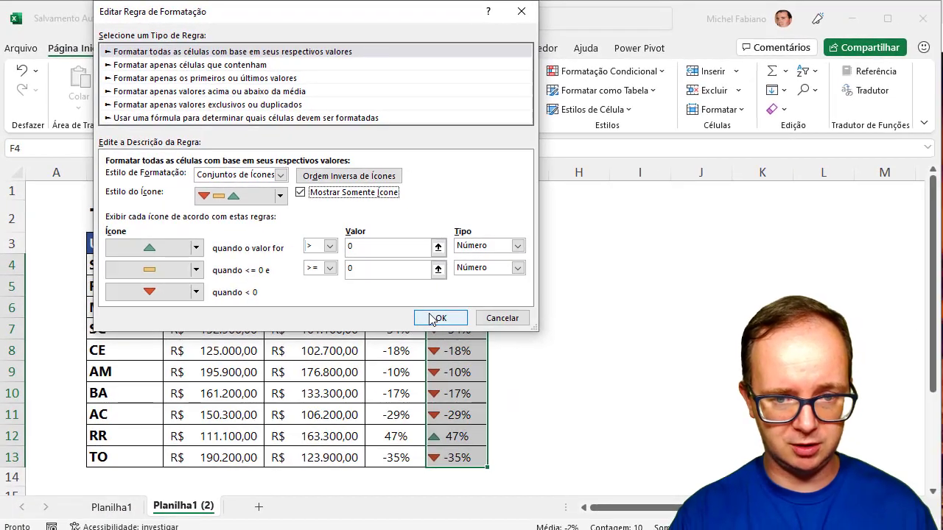
{"action": "left_click", "coordinate": [649, 471]}
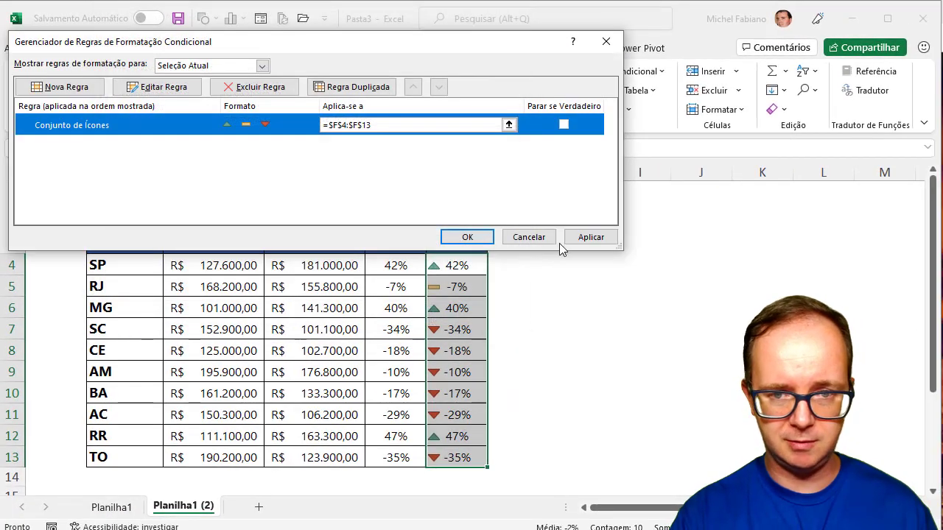
{"action": "left_click", "coordinate": [475, 238]}
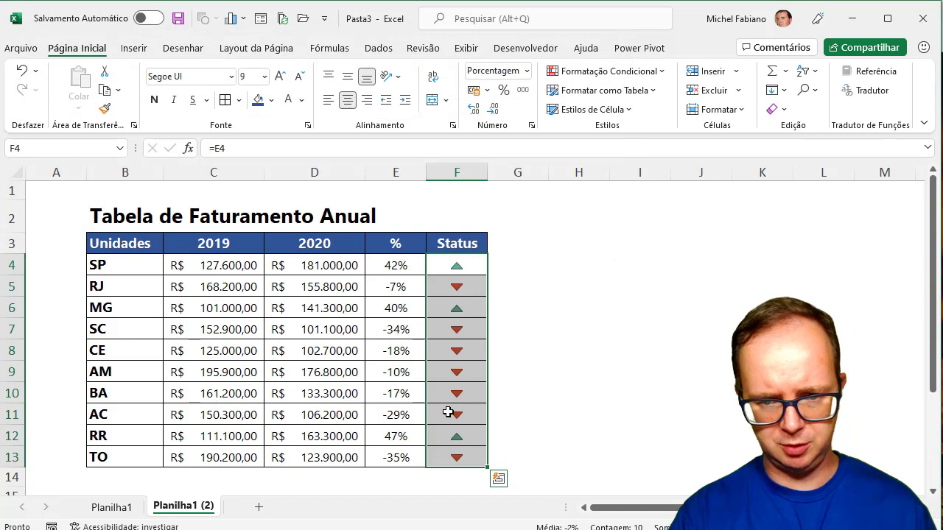
- Copy RJ's 2019 revenue from C5 into its 2020 cell D5 to test the zero-growth icon
{"action": "left_click", "coordinate": [324, 289]}
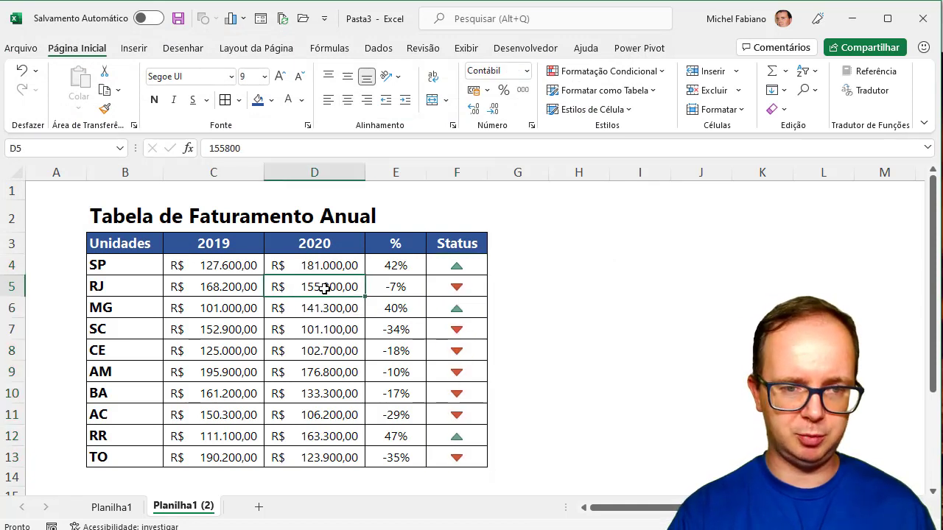
{"action": "left_click", "coordinate": [249, 289]}
{"action": "key", "text": "ctrl+c"}
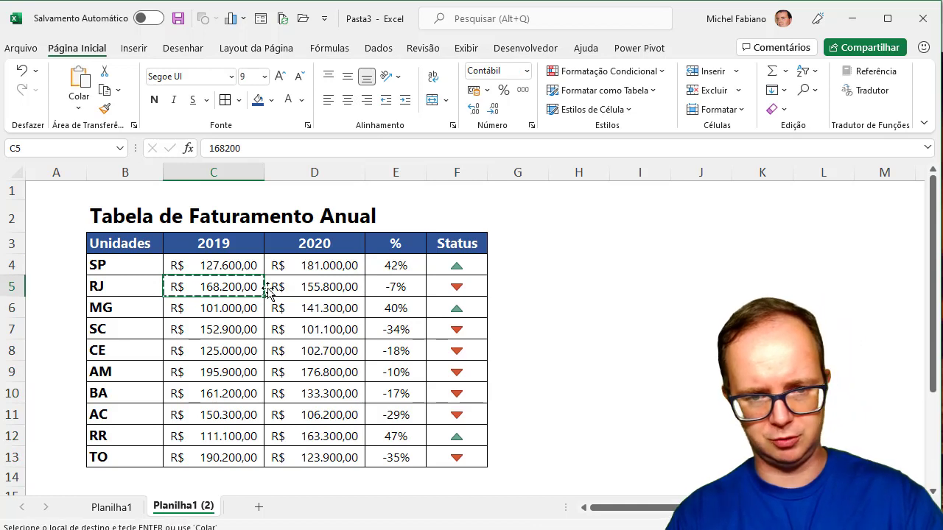
{"action": "left_click", "coordinate": [304, 289]}
{"action": "key", "text": "ctrl+v"}
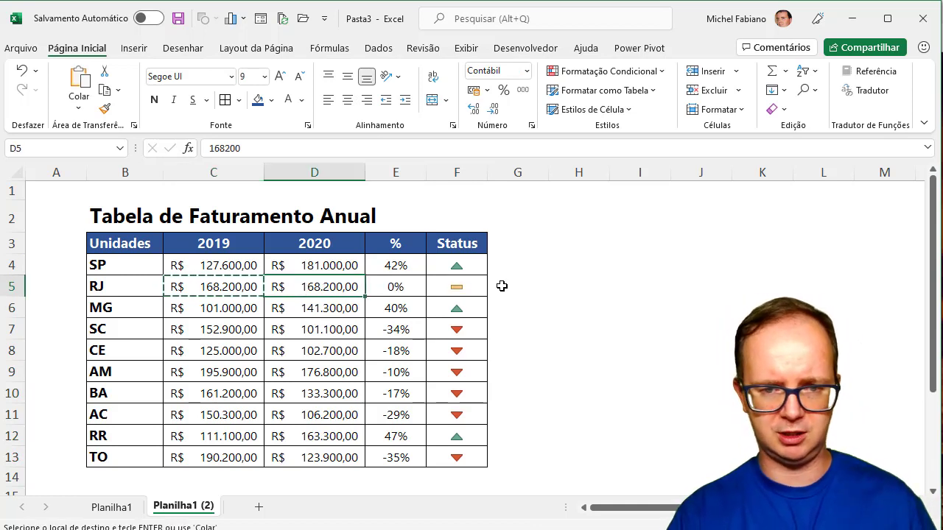
{"action": "left_click", "coordinate": [476, 287]}
{"action": "key", "text": "Escape"}
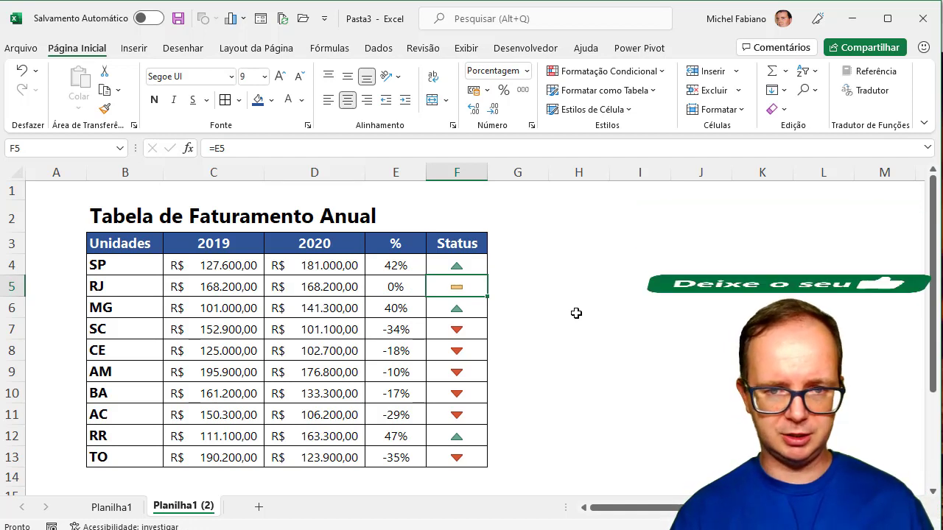
- Apply solid-fill light blue data bars to the 2019 revenue values C4:C13
{"action": "left_click", "coordinate": [246, 266]}
{"action": "left_click_drag", "start_coordinate": [237, 292], "coordinate": [237, 452]}
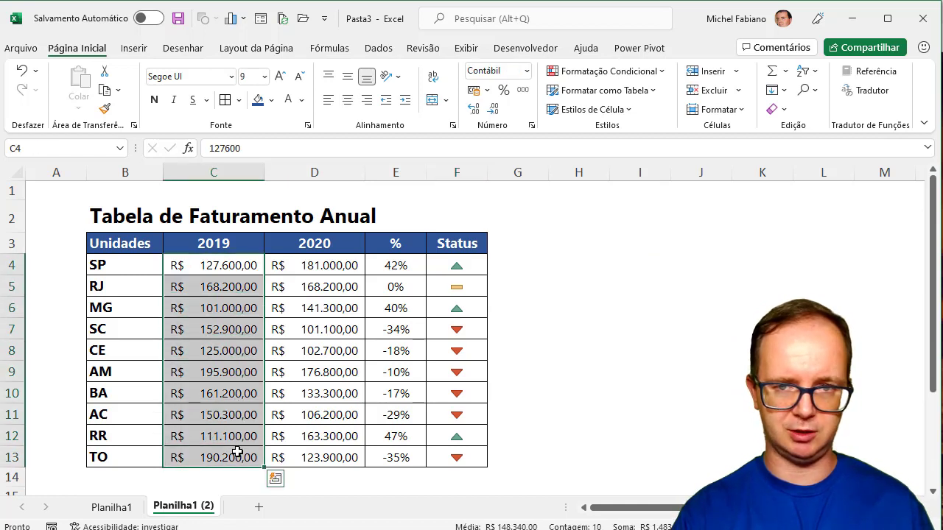
{"action": "left_click", "coordinate": [662, 71]}
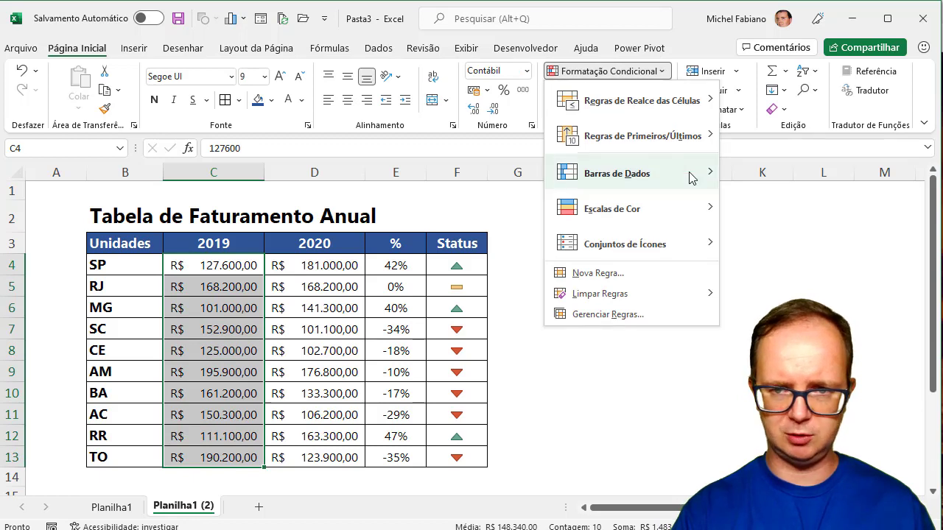
{"action": "mouse_move", "coordinate": [688, 177]}
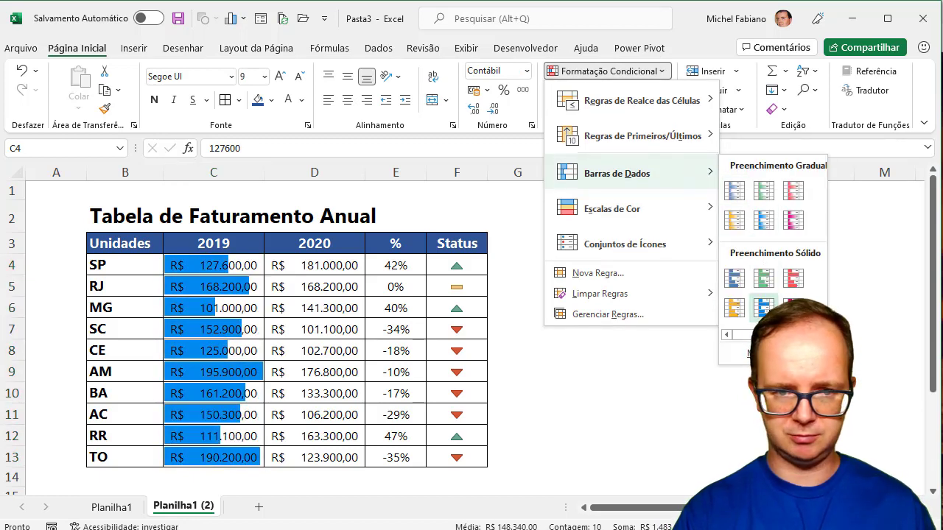
{"action": "left_click", "coordinate": [765, 308]}
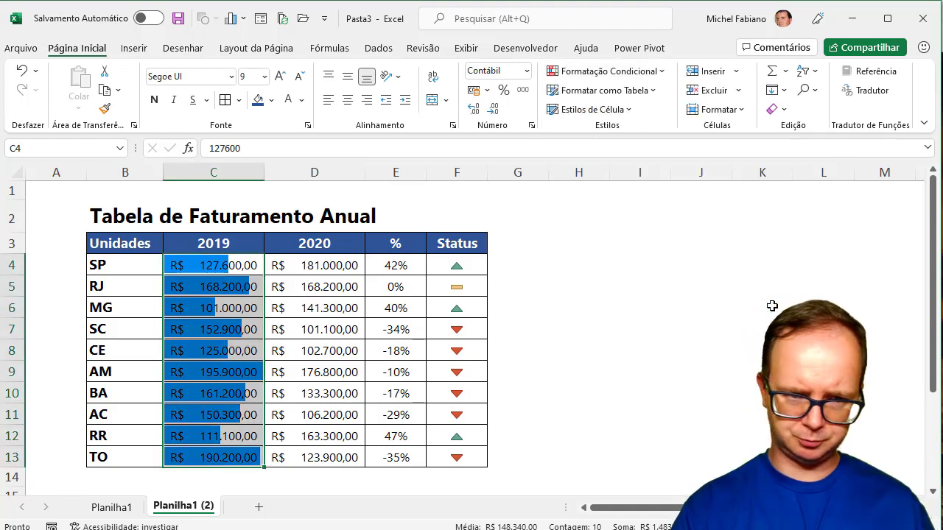
- Try solid-fill light blue data bars on the 2020 values D4:D13, and undo the data bars on both year columns
{"action": "left_click_drag", "start_coordinate": [312, 266], "coordinate": [322, 457]}
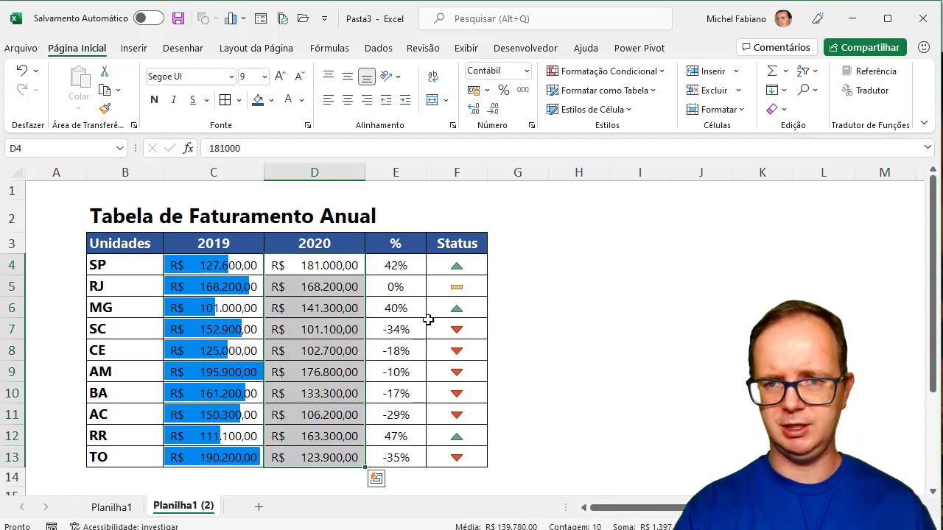
{"action": "left_click", "coordinate": [667, 74]}
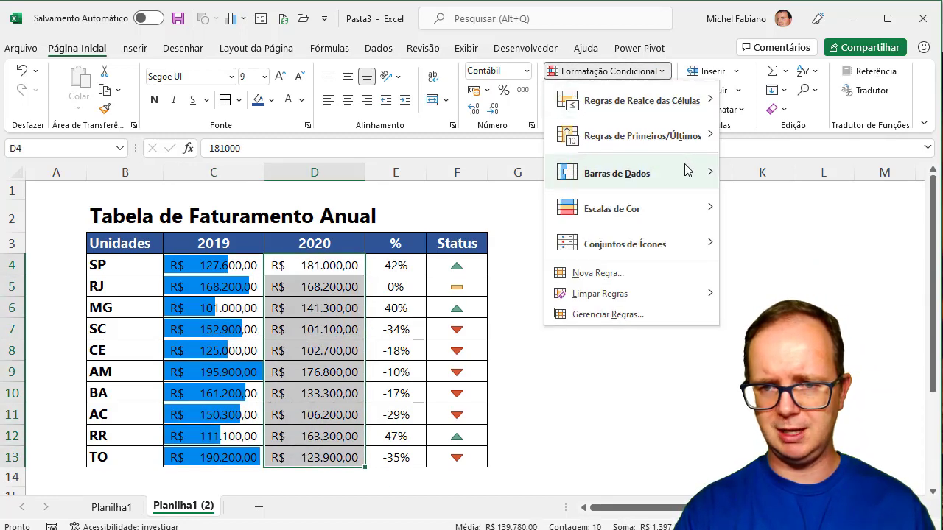
{"action": "mouse_move", "coordinate": [689, 173]}
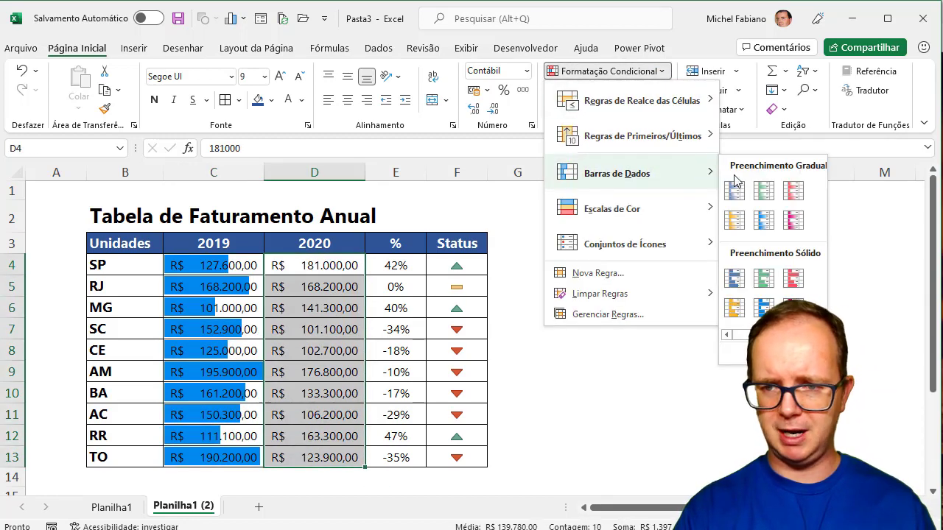
{"action": "left_click", "coordinate": [763, 308]}
{"action": "left_click", "coordinate": [679, 276]}
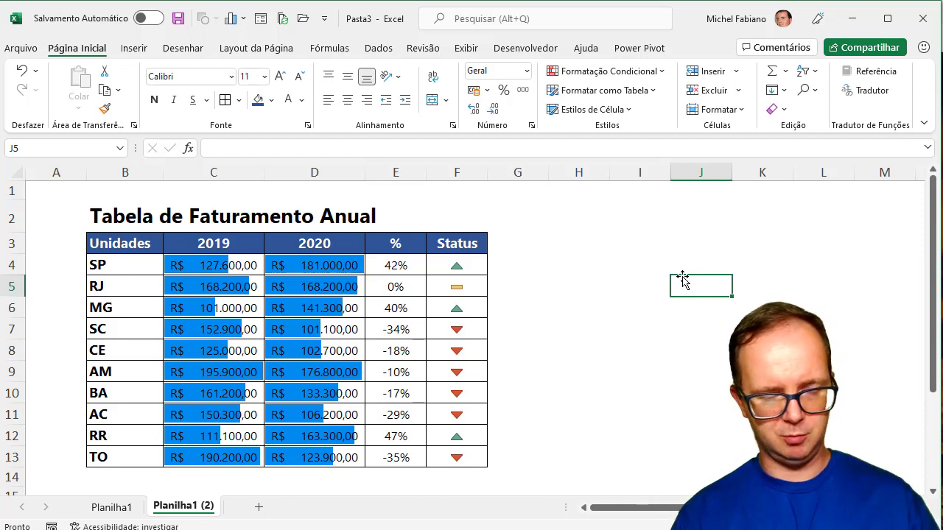
{"action": "key", "text": "ctrl+z"}
{"action": "key", "text": "ctrl+z"}
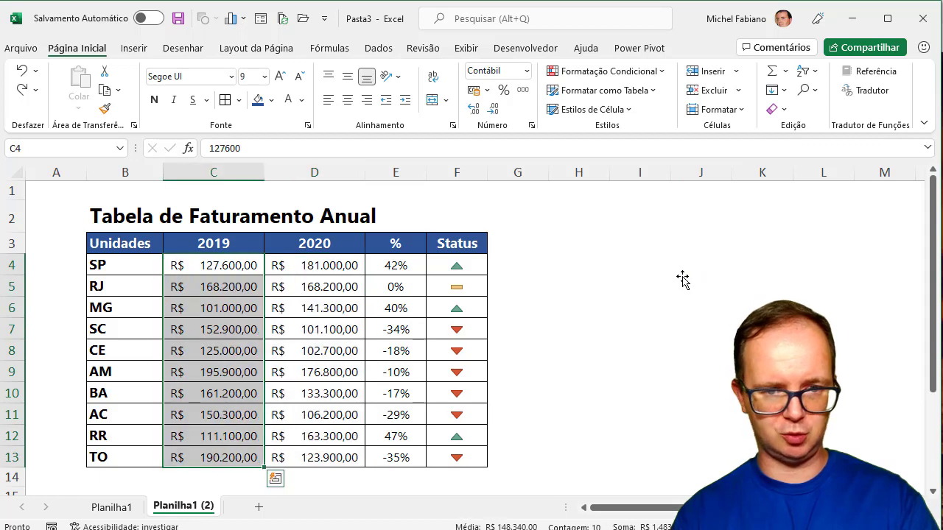
- Enter the header TOTAL in cell G3, beside the Status header
{"action": "left_click", "coordinate": [504, 244]}
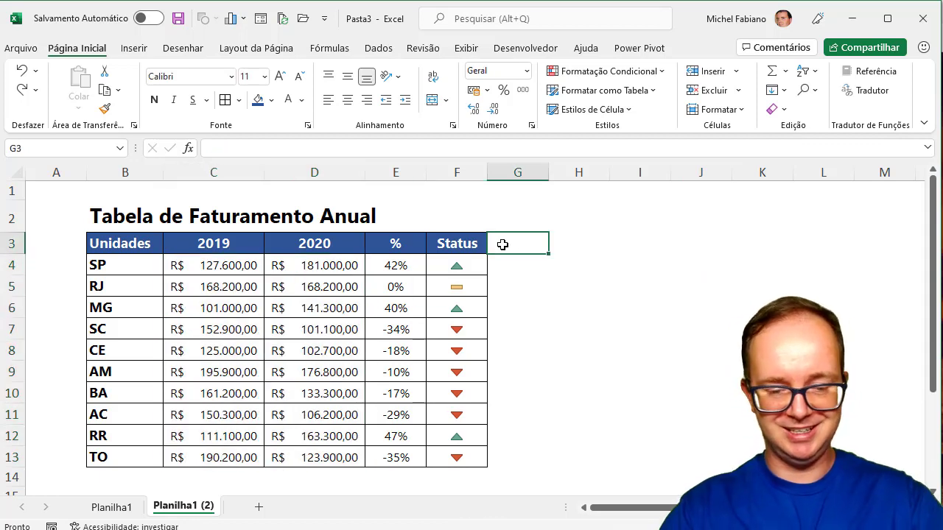
{"action": "type", "text": "TOTAL"}
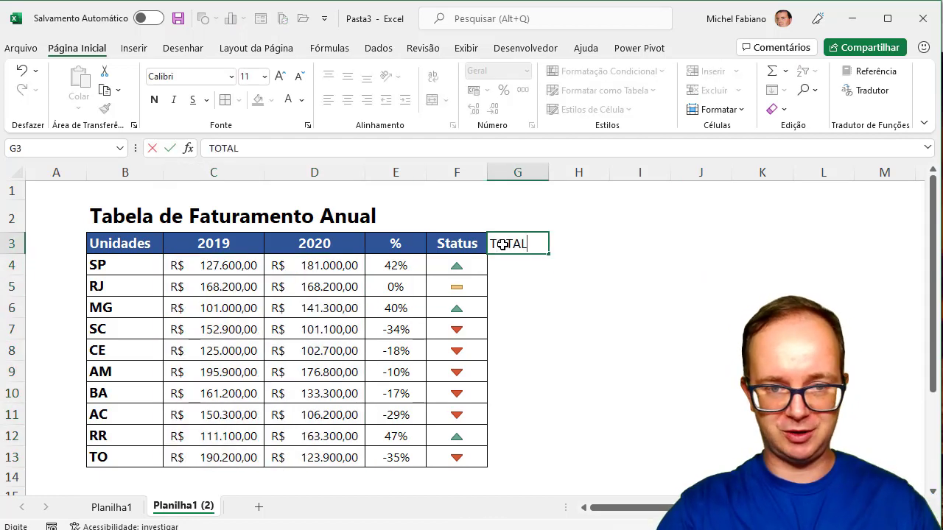
{"action": "key", "text": "Return"}
- Enter the formula =C4+D4 in cell G4 and fill it down the TOTAL column to G13
{"action": "type", "text": "="}
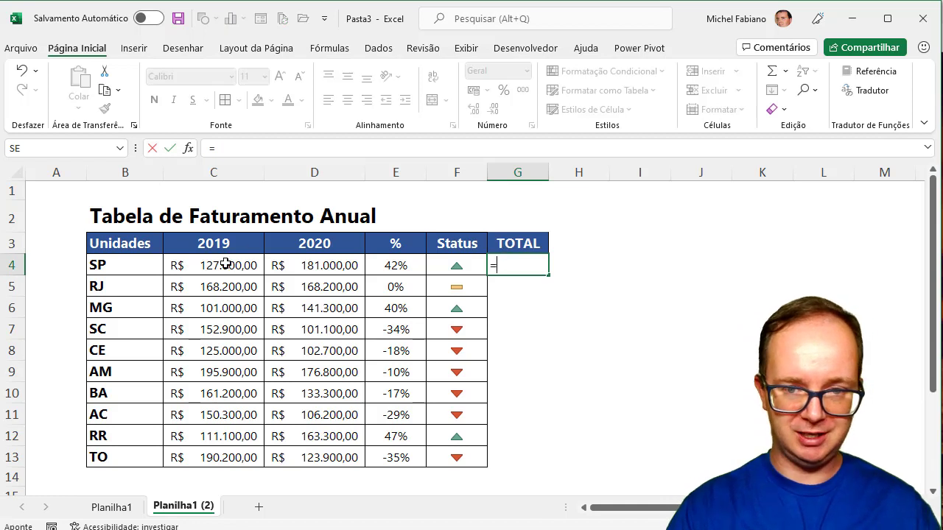
{"action": "left_click", "coordinate": [225, 264]}
{"action": "type", "text": "+"}
{"action": "left_click", "coordinate": [305, 263]}
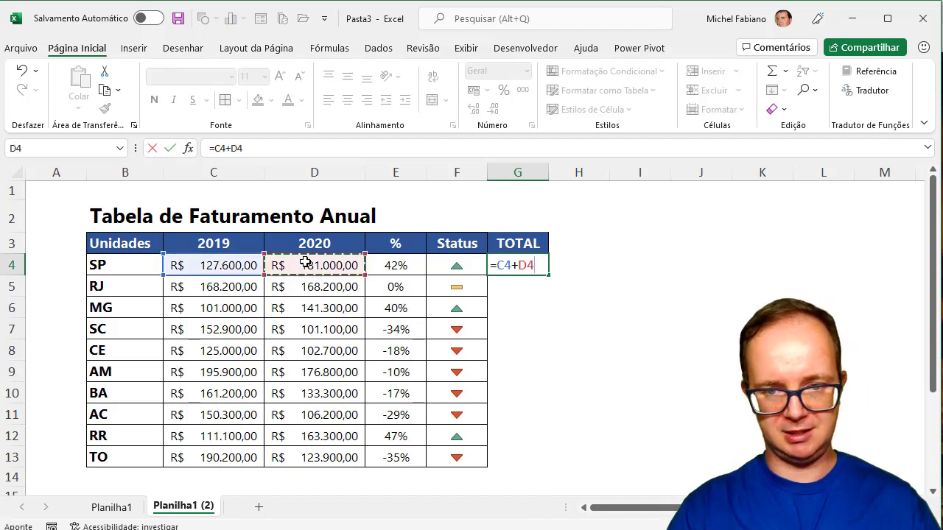
{"action": "key", "text": "Return"}
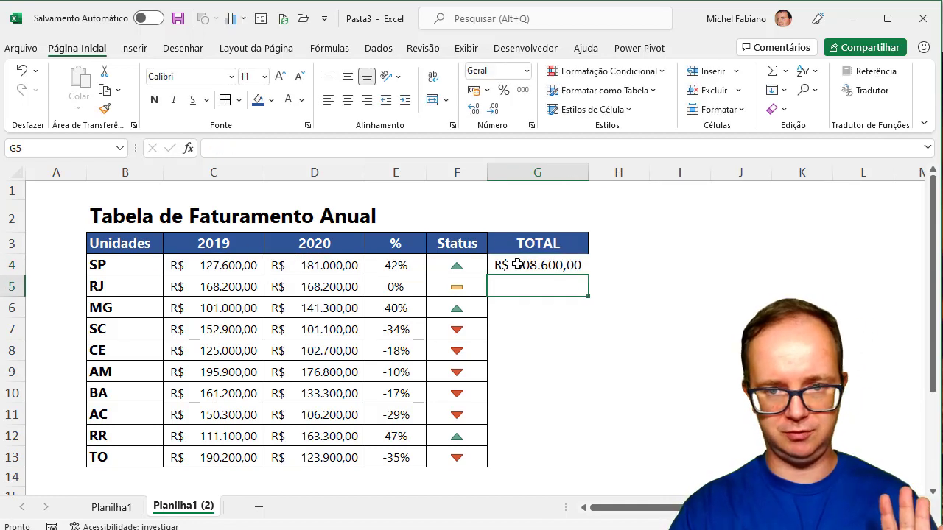
{"action": "left_click", "coordinate": [518, 264]}
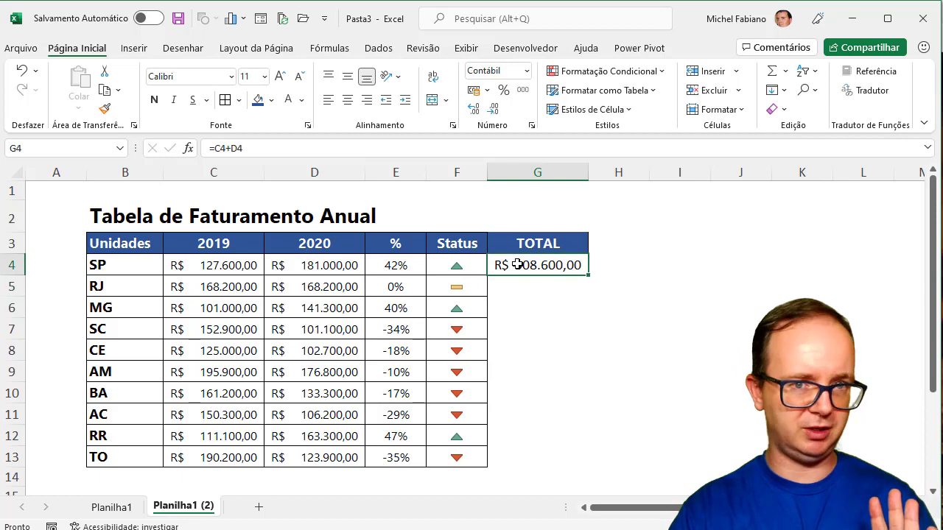
{"action": "double_click", "coordinate": [589, 274]}
- Copy the formatting of the 2020 values D4:D13 onto the TOTAL cells G4:G13
{"action": "left_click_drag", "start_coordinate": [314, 270], "coordinate": [311, 457]}
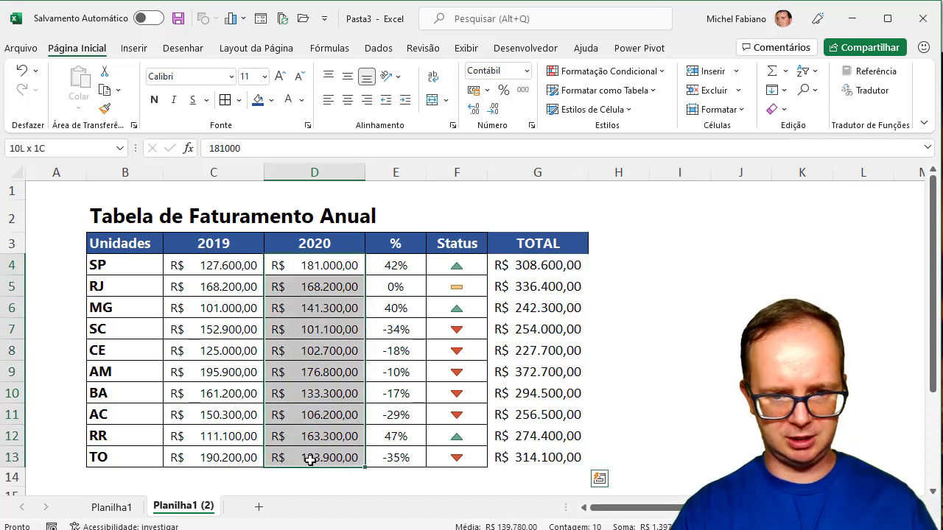
{"action": "left_click", "coordinate": [104, 109]}
{"action": "left_click", "coordinate": [556, 267]}
{"action": "left_click_drag", "start_coordinate": [554, 267], "coordinate": [543, 456]}
- Copy the formatting of the Status header in F3 onto the TOTAL header in G3
{"action": "left_click", "coordinate": [463, 244]}
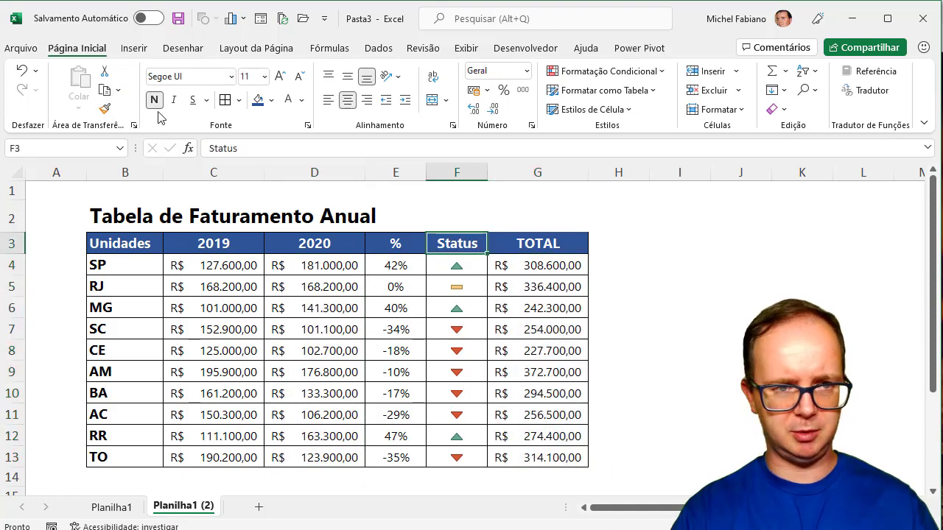
{"action": "left_click", "coordinate": [104, 109]}
{"action": "left_click", "coordinate": [531, 249]}
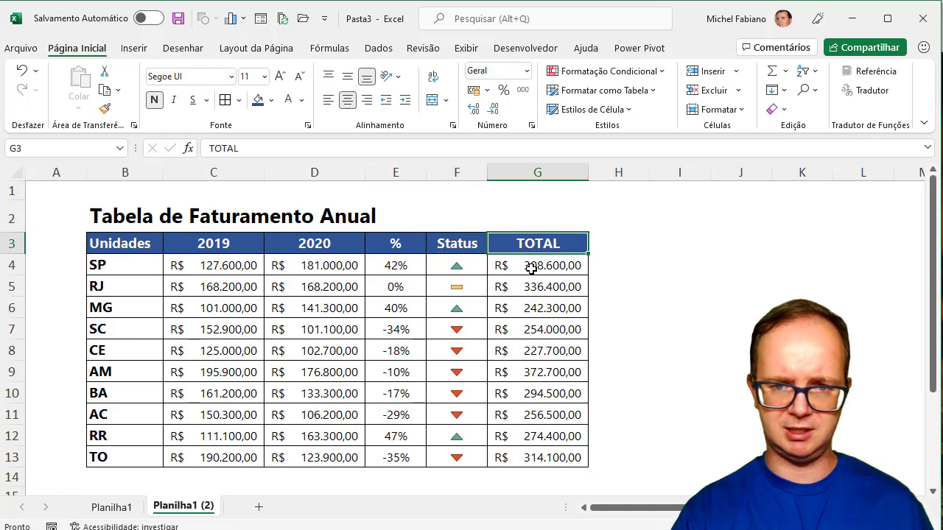
- Apply solid-fill light blue data bars as conditional formatting to the TOTAL values G4:G13
{"action": "left_click_drag", "start_coordinate": [532, 267], "coordinate": [532, 452]}
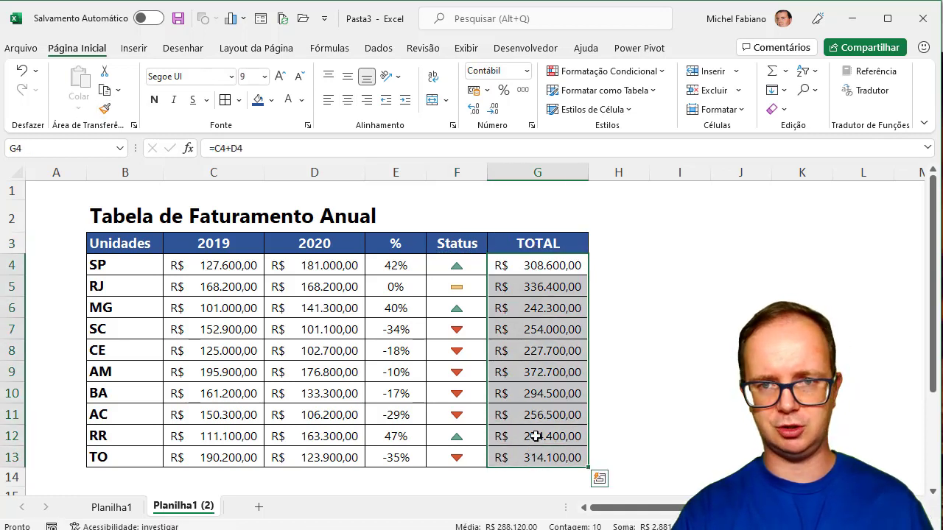
{"action": "left_click", "coordinate": [663, 71]}
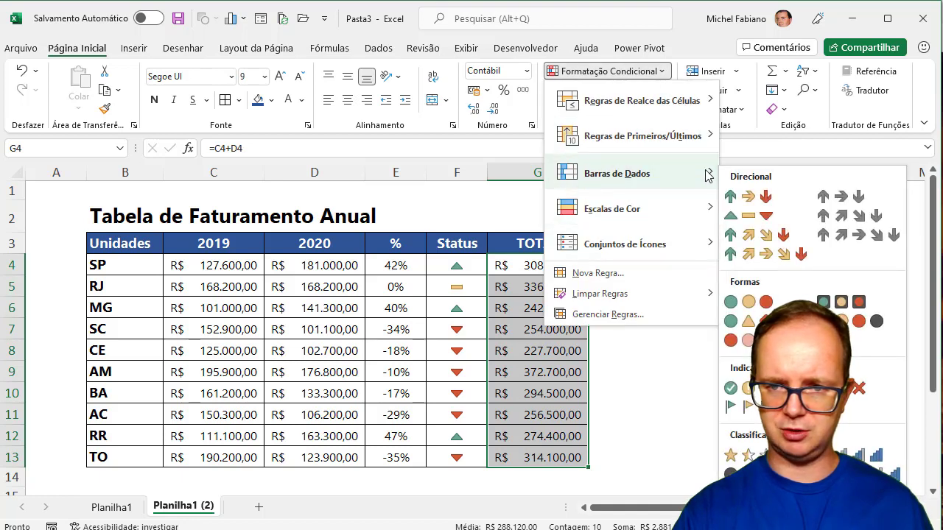
{"action": "mouse_move", "coordinate": [707, 175]}
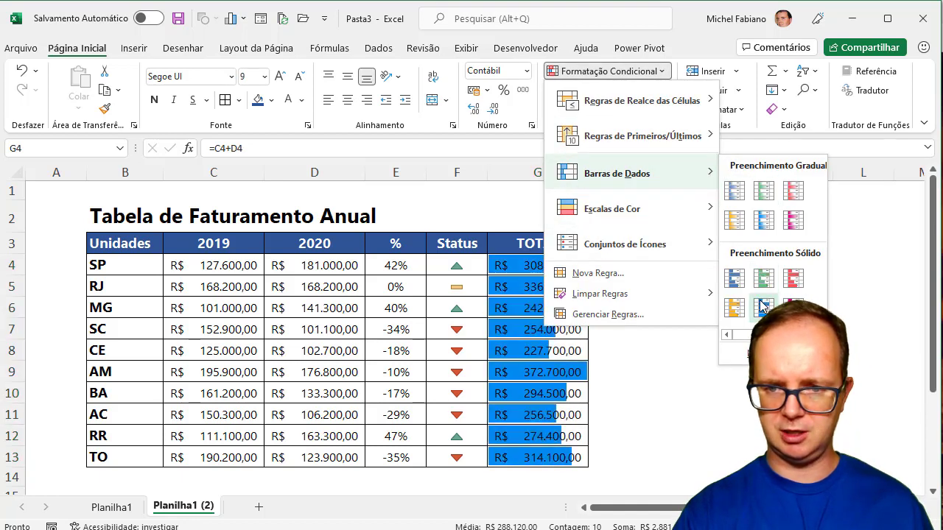
{"action": "left_click", "coordinate": [763, 306]}
- Widen column G slightly and reduce the font size of the TOTAL values to 8
{"action": "left_click_drag", "start_coordinate": [589, 172], "coordinate": [602, 172]}
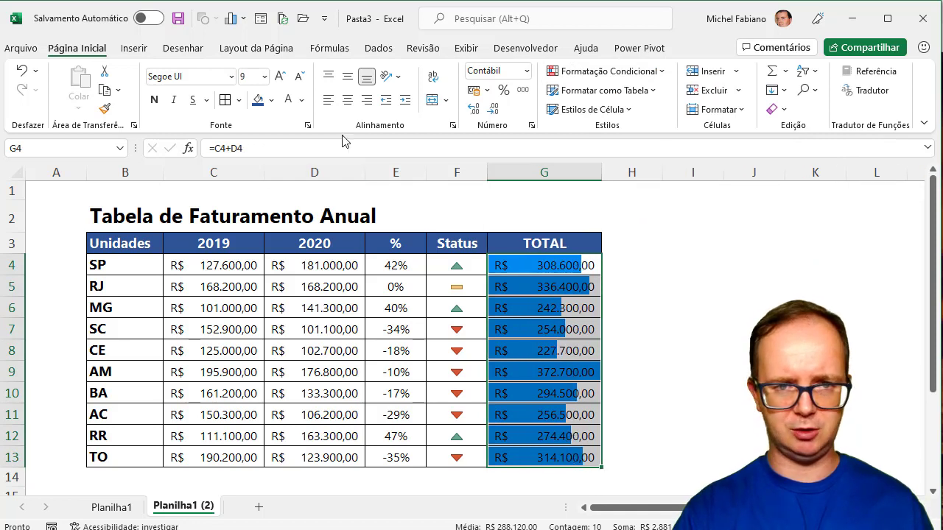
{"action": "left_click", "coordinate": [299, 79]}
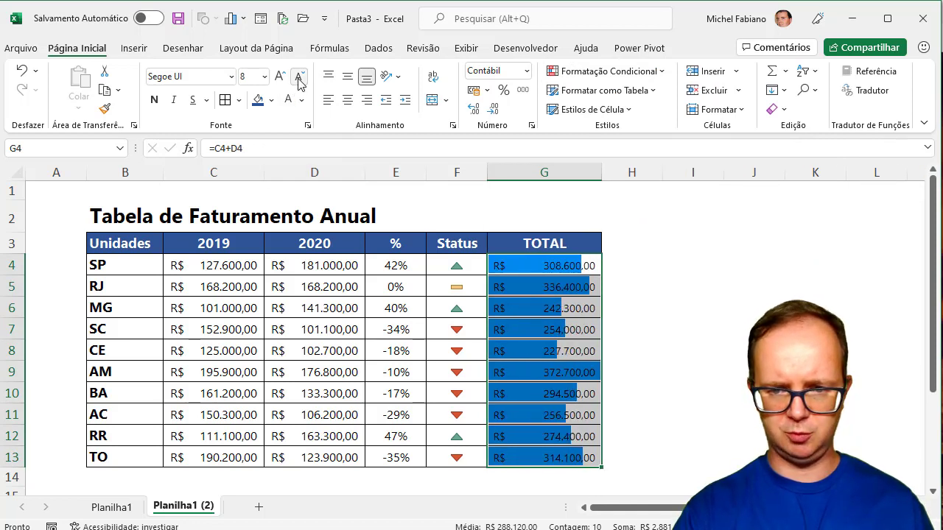
{"action": "left_click", "coordinate": [629, 226]}
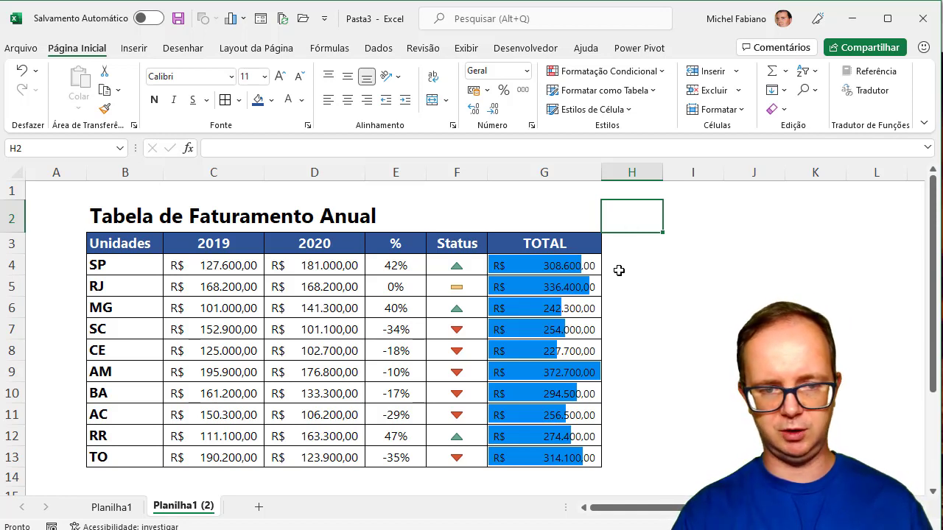
{"action": "left_click", "coordinate": [565, 369]}
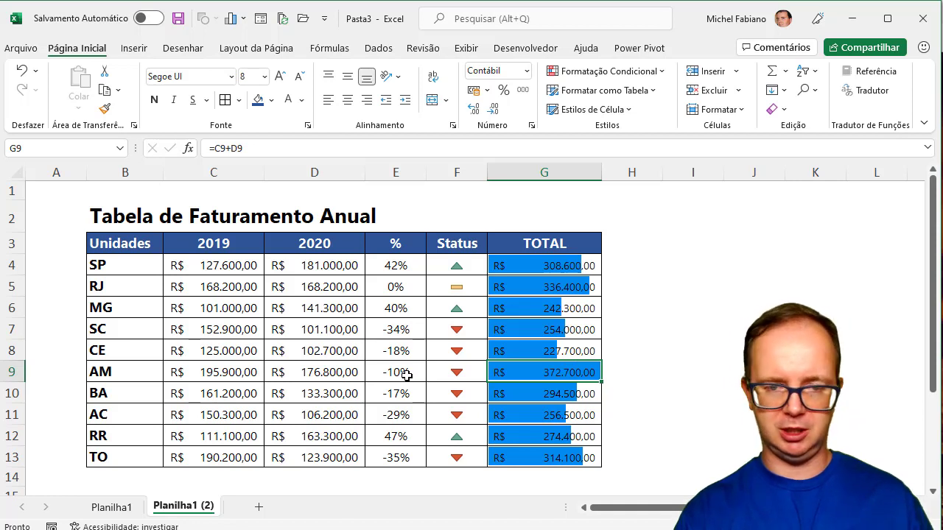
{"action": "left_click", "coordinate": [687, 217]}
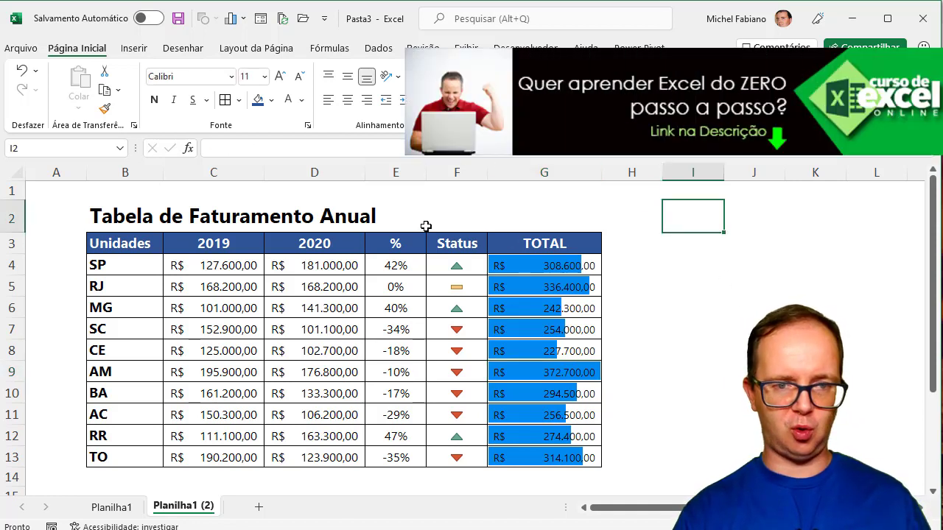
- Copy the unformatted data A1:C11 from Planilha1 into a new worksheet
{"action": "left_click", "coordinate": [98, 510]}
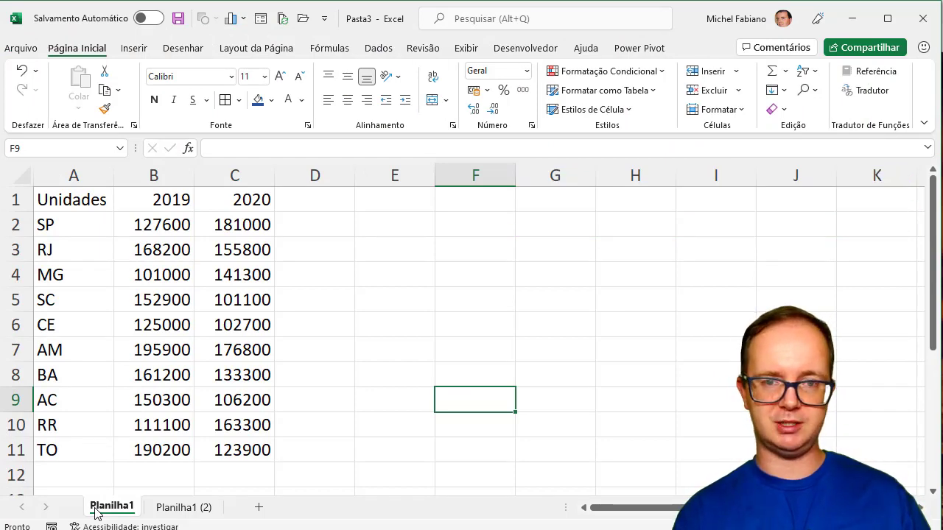
{"action": "left_click", "coordinate": [163, 508]}
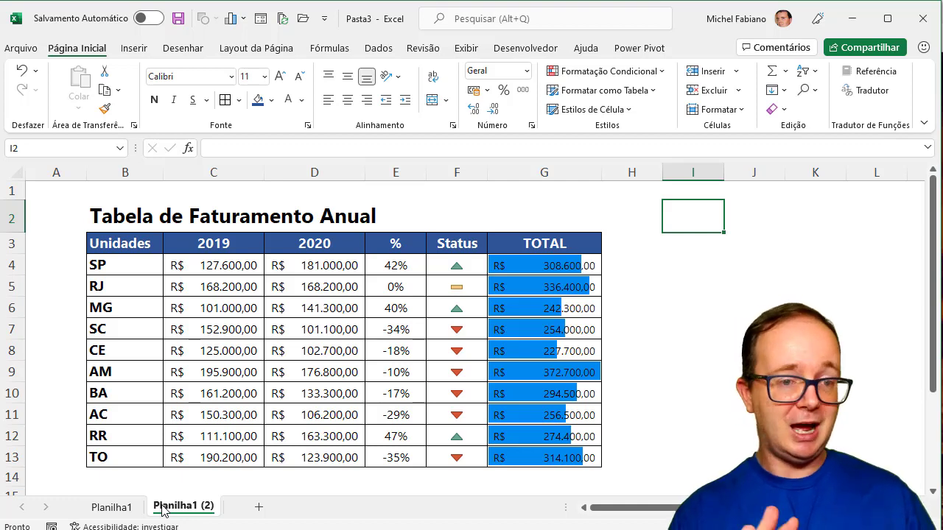
{"action": "left_click", "coordinate": [125, 508]}
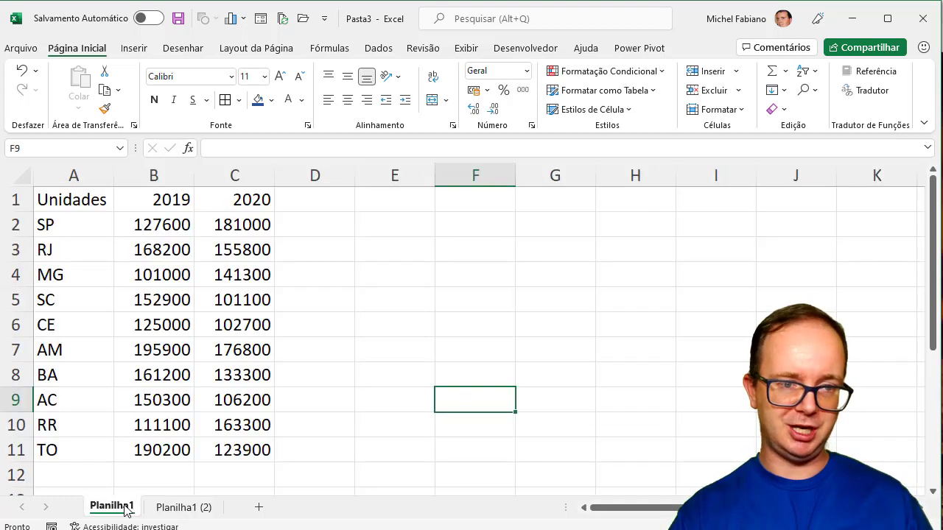
{"action": "left_click_drag", "start_coordinate": [101, 193], "coordinate": [235, 443]}
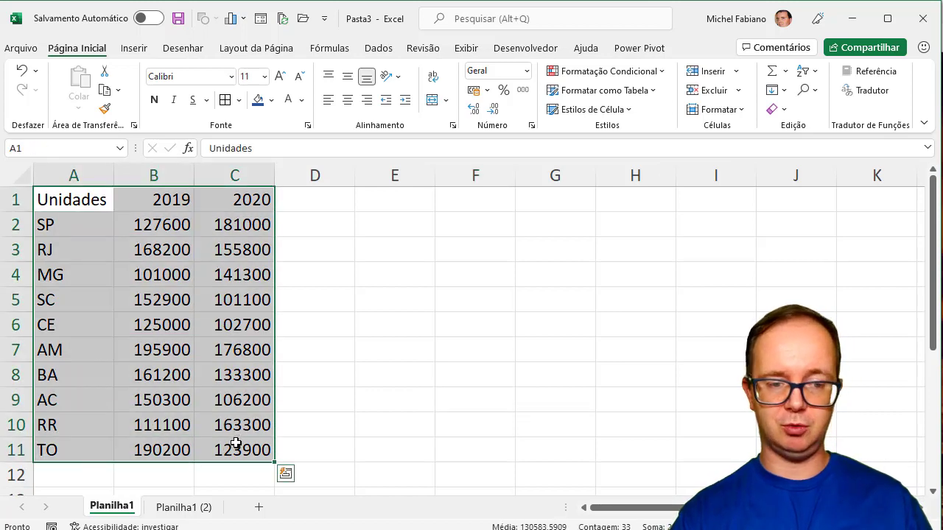
{"action": "key", "text": "ctrl+c"}
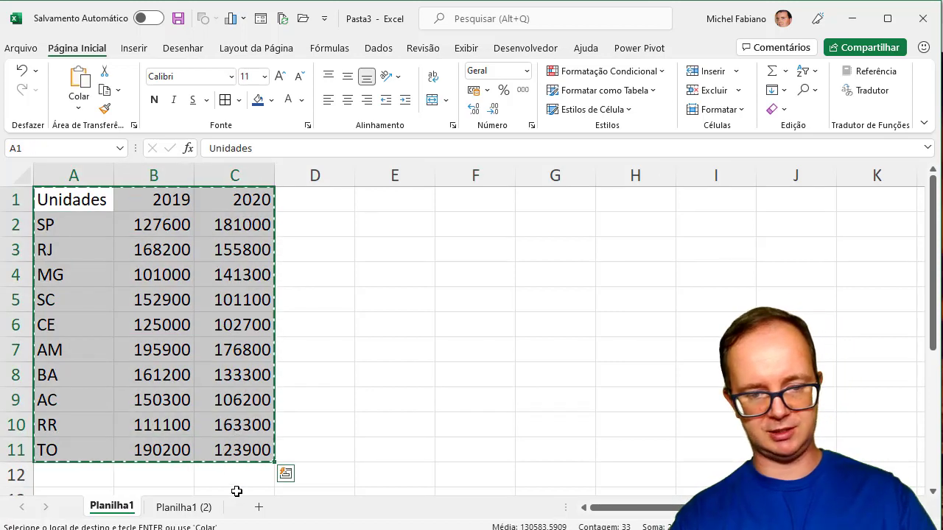
{"action": "left_click", "coordinate": [259, 507]}
{"action": "key", "text": "ctrl+v"}
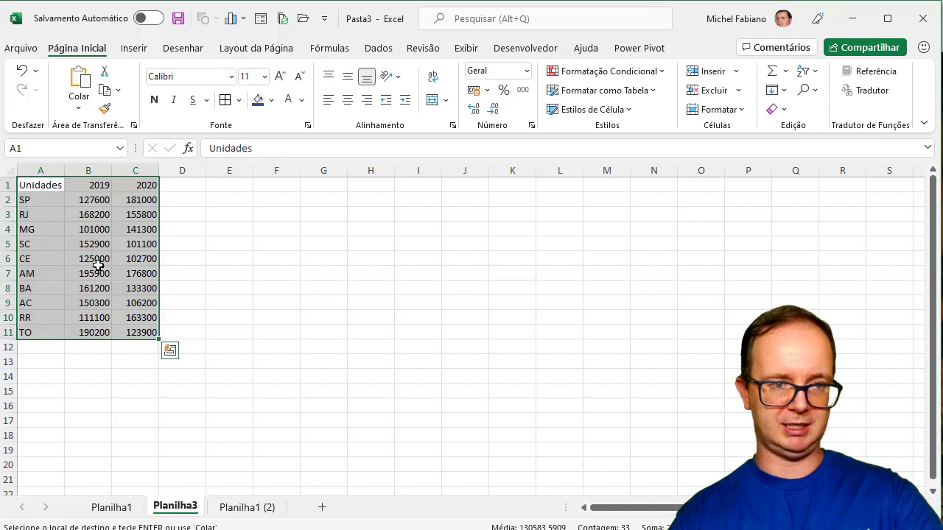
- Format A1:C11 as a table with headers, using the light blue style with a solid blue header row
{"action": "left_click_drag", "start_coordinate": [57, 185], "coordinate": [141, 330]}
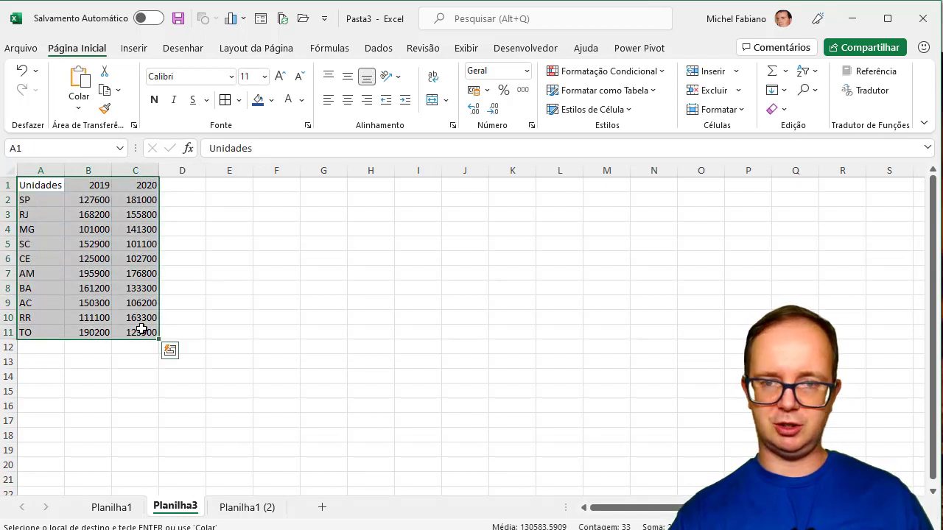
{"action": "left_click", "coordinate": [652, 90]}
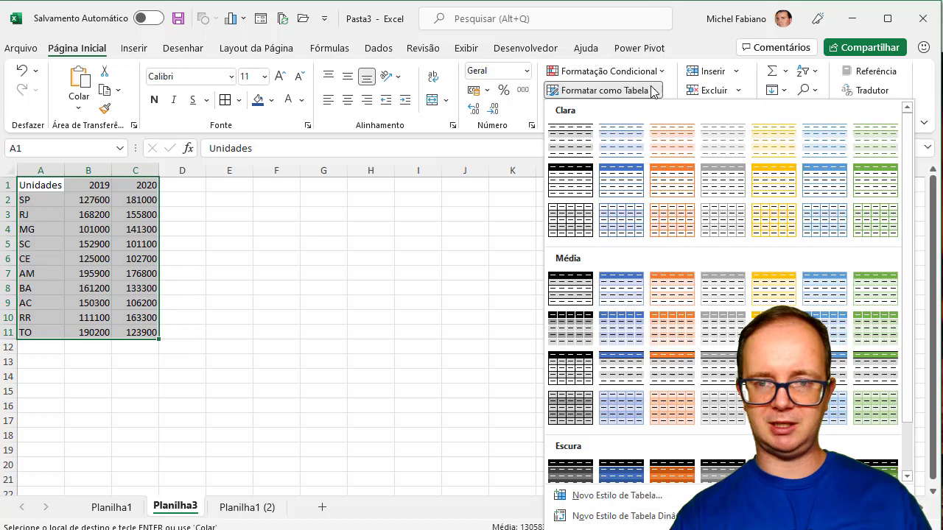
{"action": "left_click", "coordinate": [616, 184]}
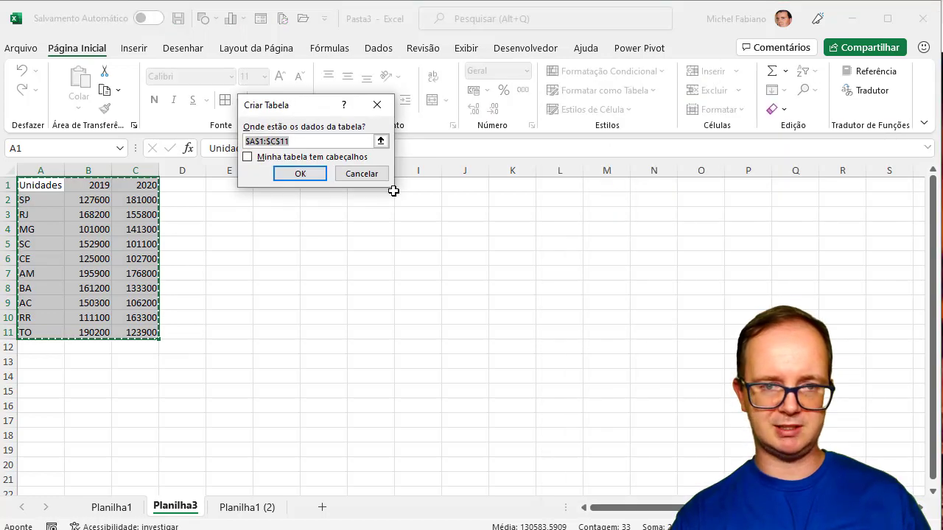
{"action": "left_click", "coordinate": [311, 158]}
{"action": "left_click", "coordinate": [300, 174]}
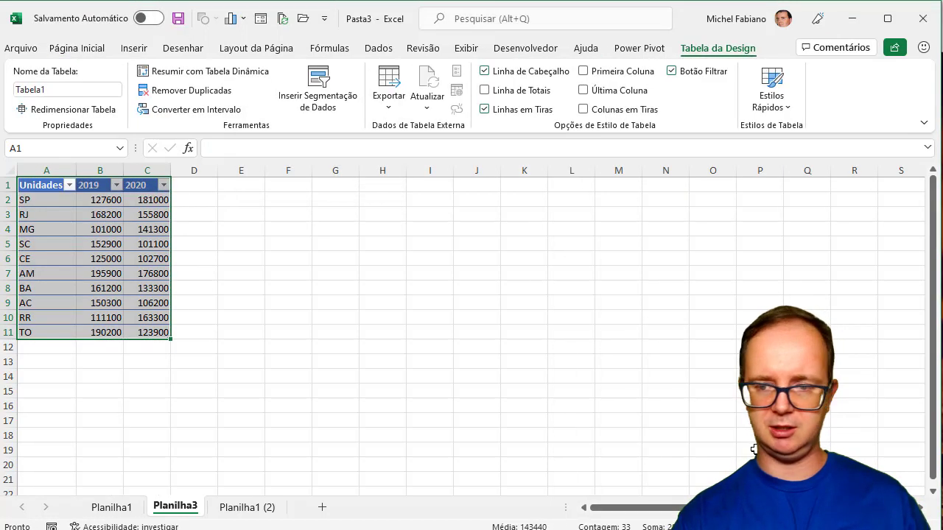
- Apply the R$ accounting number format to the 2019 and 2020 values in B2:C11
{"action": "scroll", "coordinate": [463, 330], "scroll_direction": "up", "scroll_amount": 5}
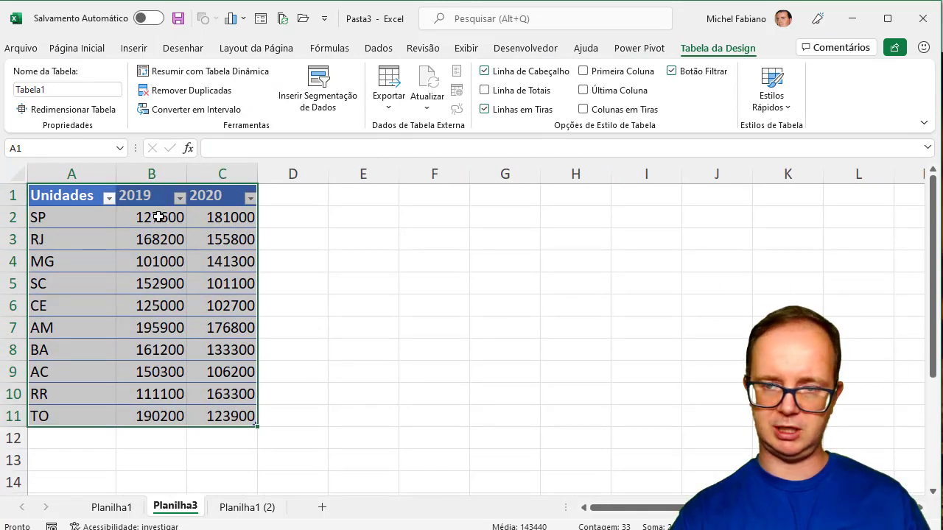
{"action": "left_click_drag", "start_coordinate": [158, 217], "coordinate": [218, 418]}
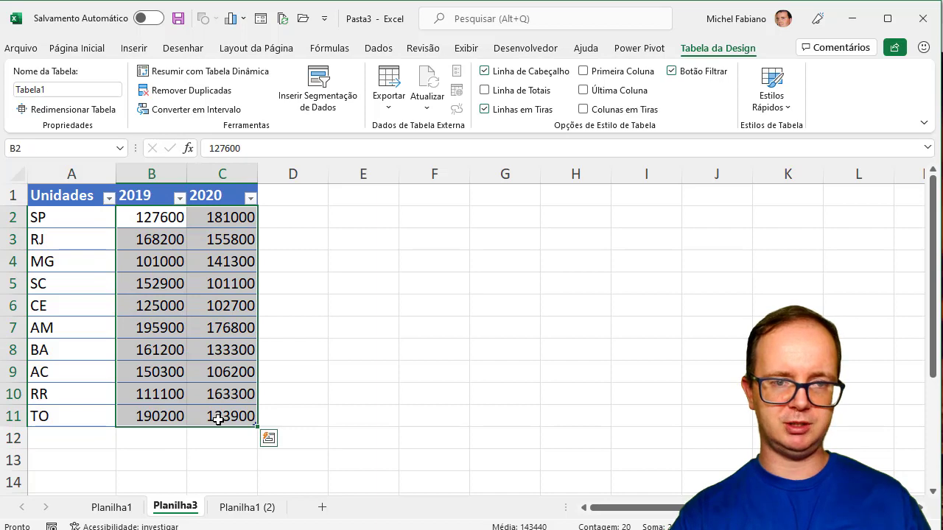
{"action": "left_click", "coordinate": [76, 48]}
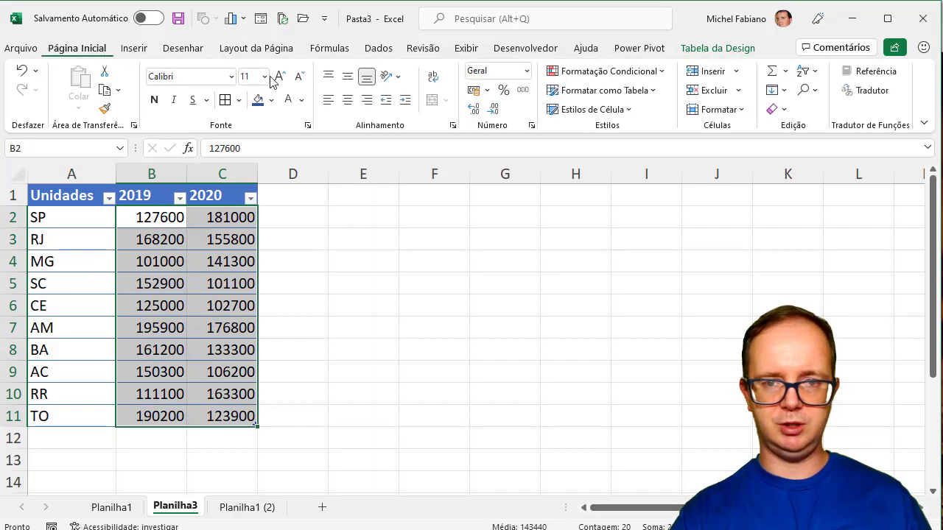
{"action": "left_click", "coordinate": [471, 94]}
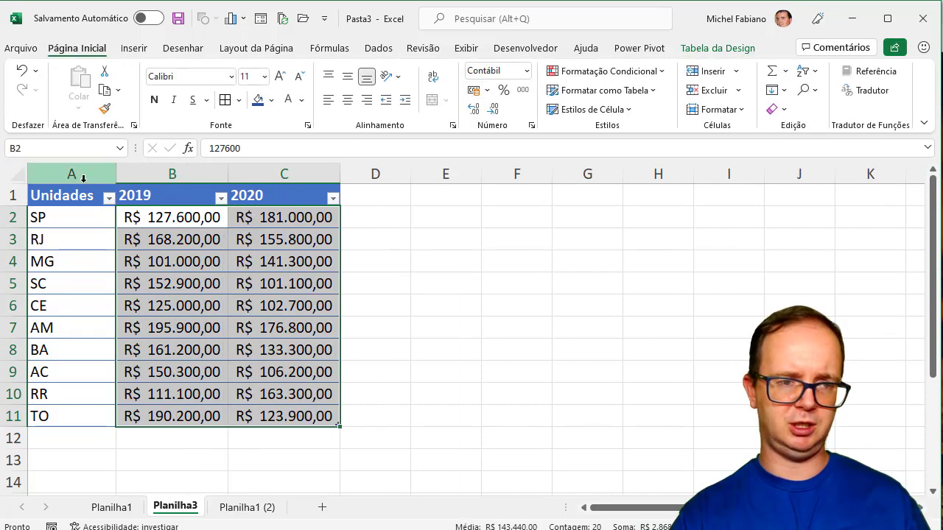
- Change the font of the whole table A1:C11 to Segoe UI
{"action": "left_click_drag", "start_coordinate": [81, 193], "coordinate": [300, 411]}
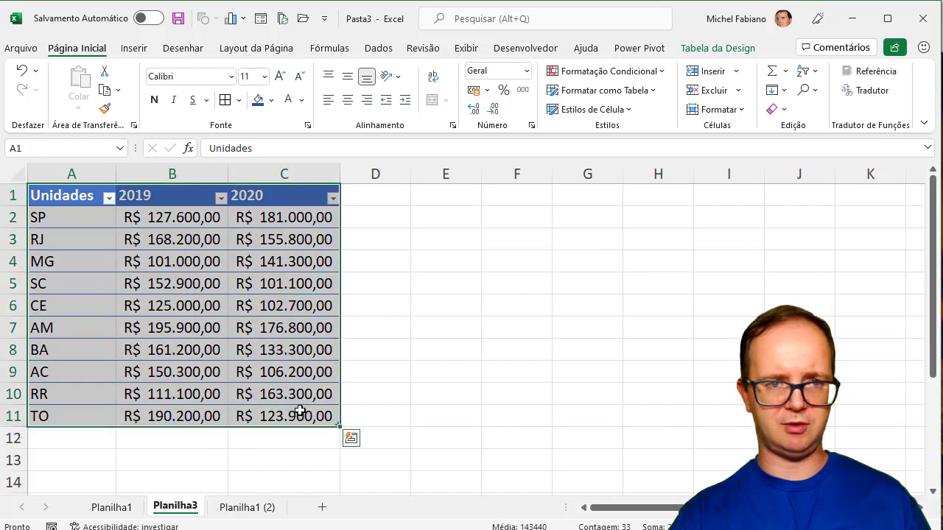
{"action": "left_click", "coordinate": [219, 79]}
{"action": "type", "text": "Segoe UI"}
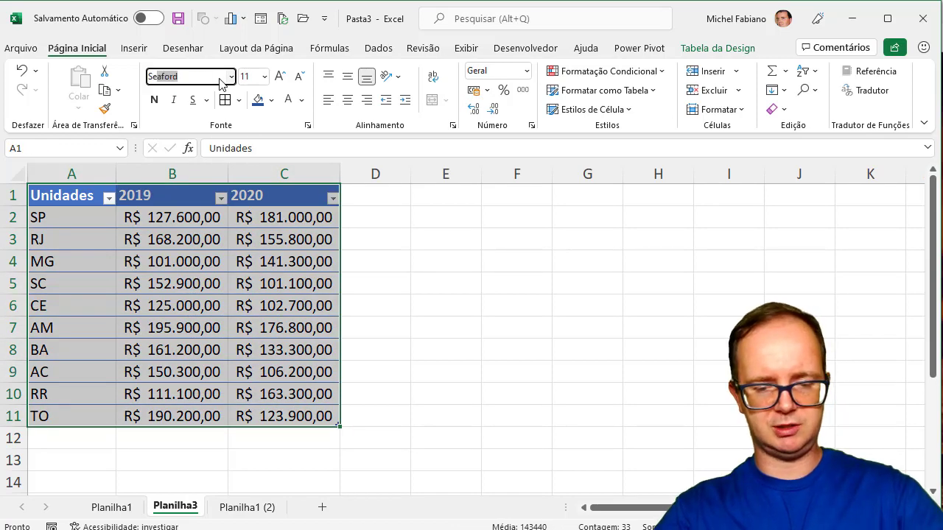
{"action": "key", "text": "Return"}
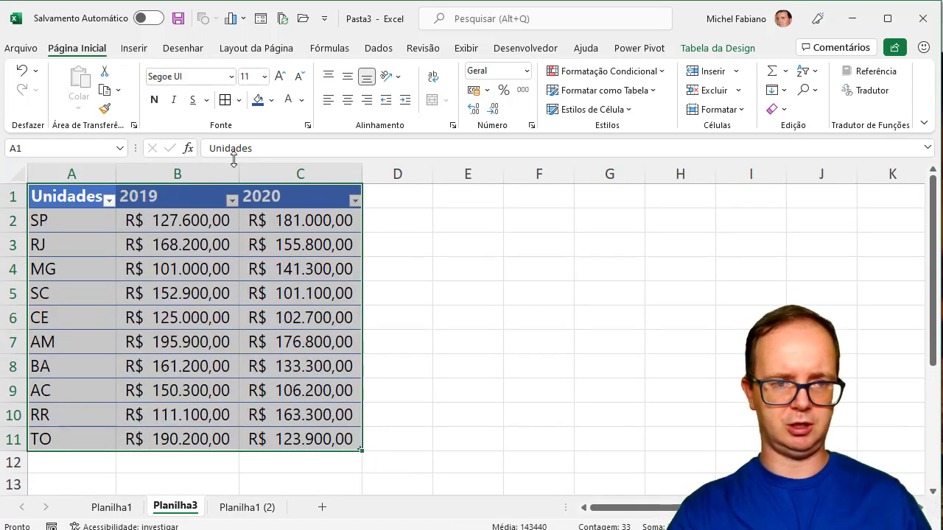
- Reduce the font size of the currency values in B2:C11 to 9
{"action": "left_click_drag", "start_coordinate": [199, 219], "coordinate": [312, 435]}
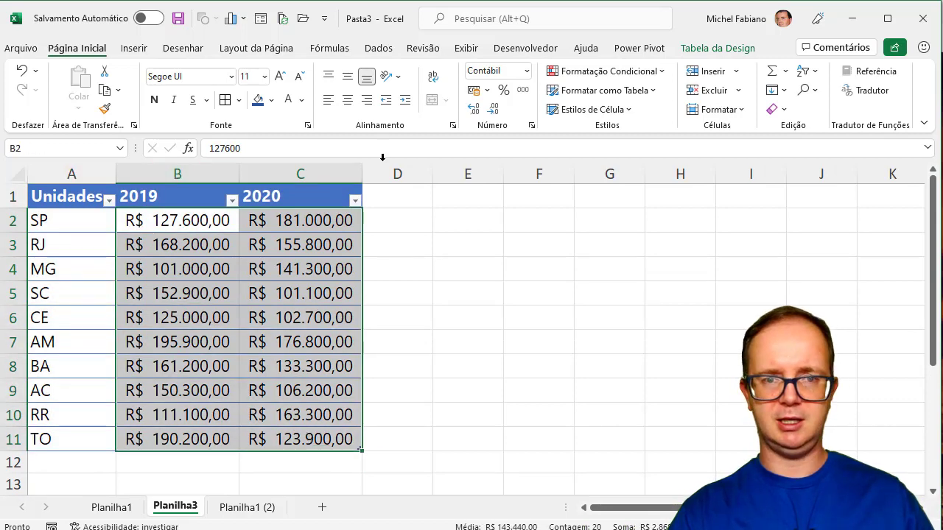
{"action": "left_click", "coordinate": [299, 77]}
{"action": "left_click", "coordinate": [300, 76]}
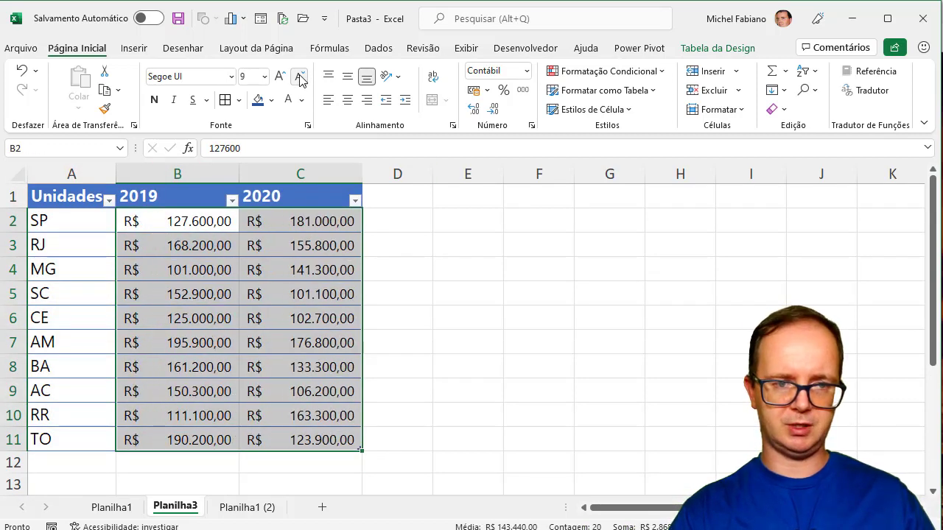
{"action": "left_click", "coordinate": [473, 270]}
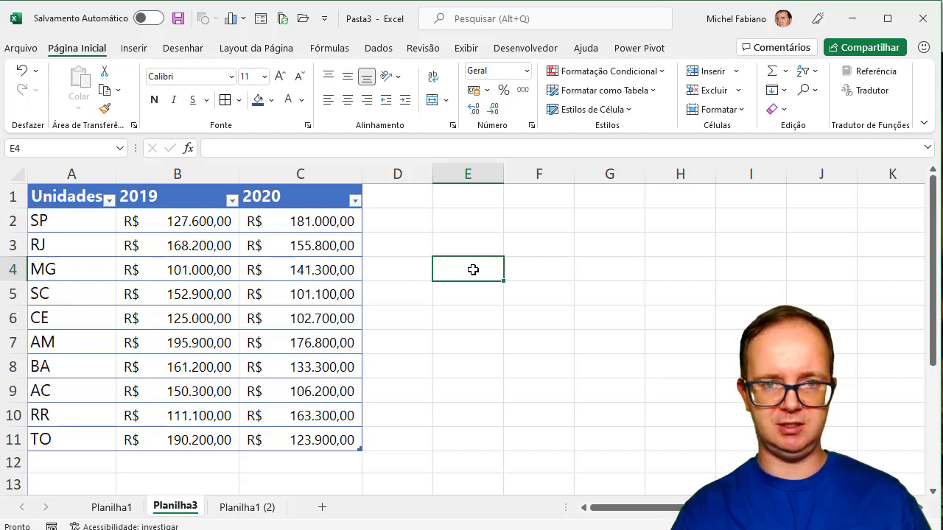
- Hide the gridlines on the new worksheet
{"action": "left_click", "coordinate": [467, 48]}
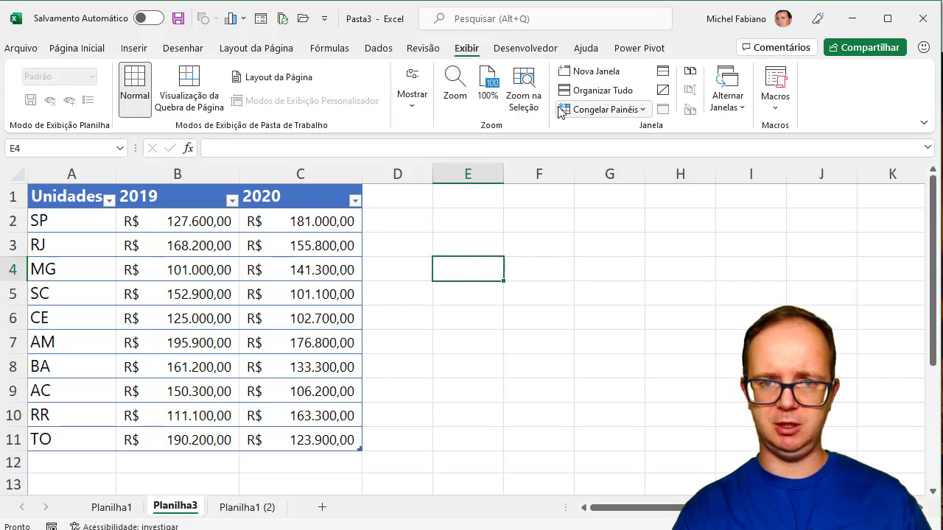
{"action": "left_click", "coordinate": [410, 117]}
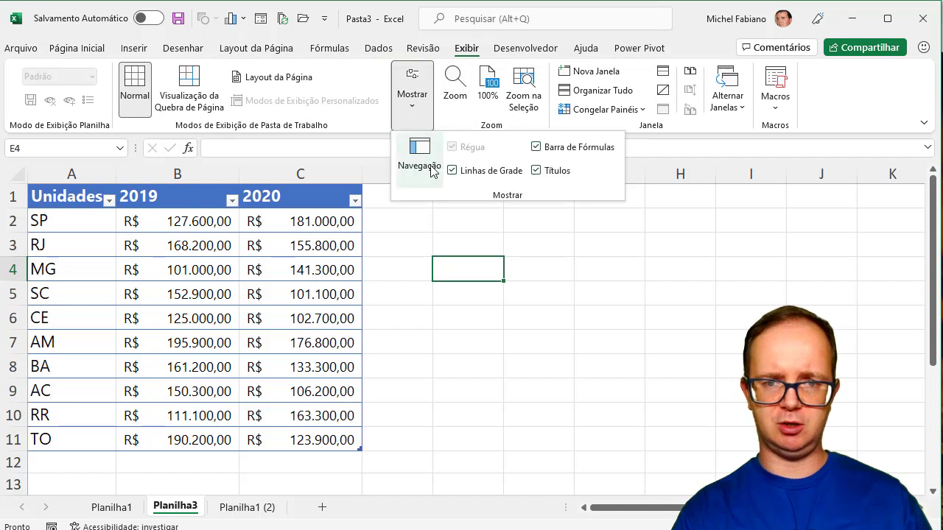
{"action": "left_click", "coordinate": [493, 173]}
{"action": "left_click", "coordinate": [467, 236]}
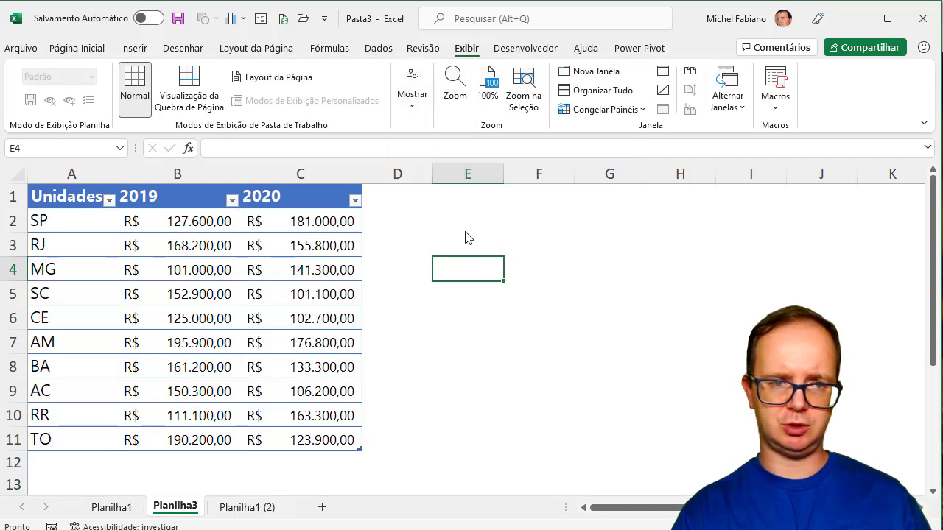
- Insert one blank column before the table and two blank rows above it
{"action": "left_click", "coordinate": [88, 174]}
{"action": "right_click", "coordinate": [62, 172]}
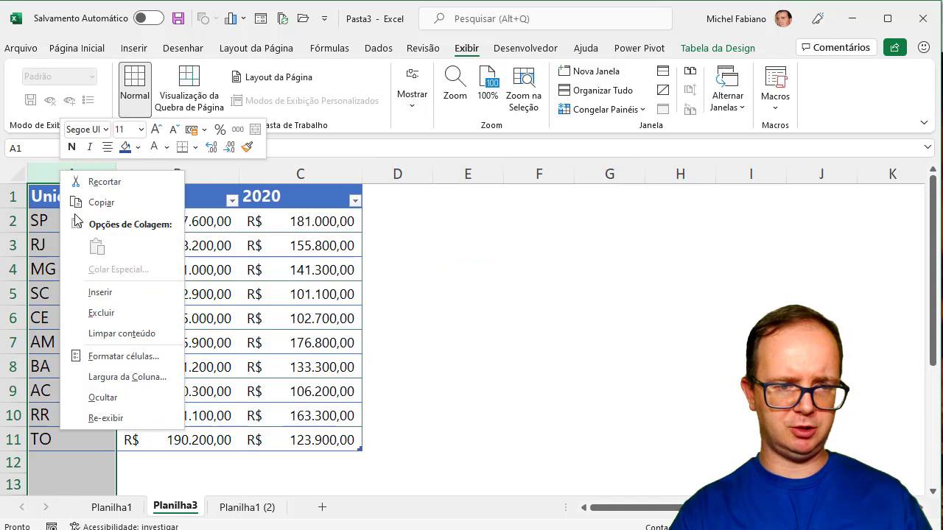
{"action": "left_click", "coordinate": [100, 292]}
{"action": "left_click", "coordinate": [14, 196]}
{"action": "right_click", "coordinate": [14, 195]}
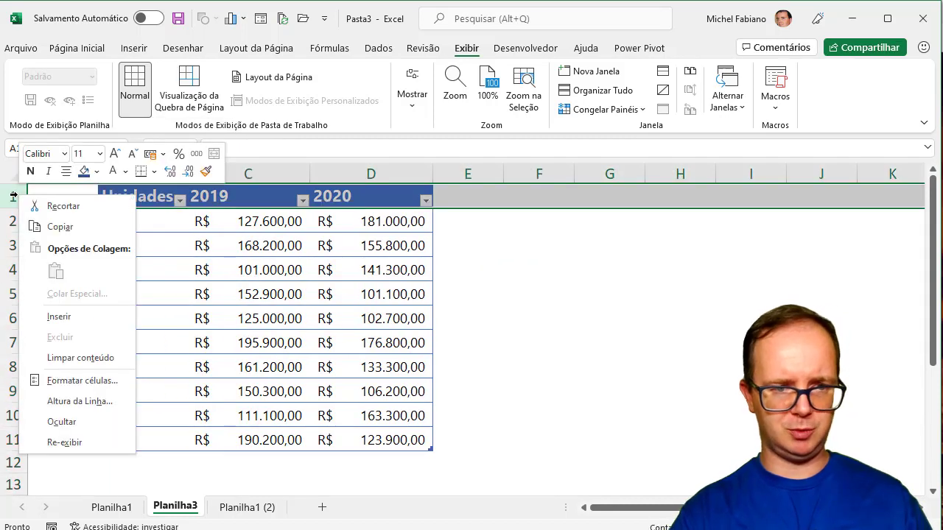
{"action": "left_click", "coordinate": [59, 317]}
{"action": "right_click", "coordinate": [15, 191]}
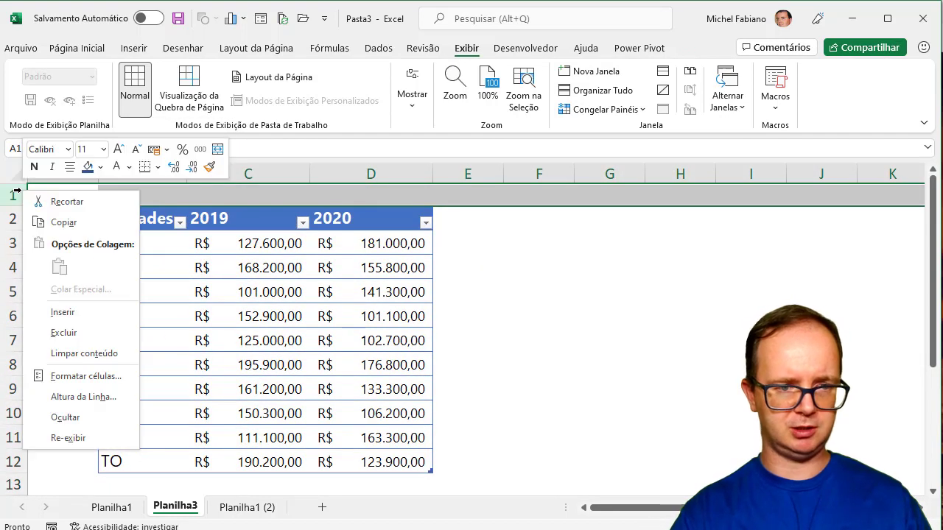
{"action": "left_click", "coordinate": [64, 314]}
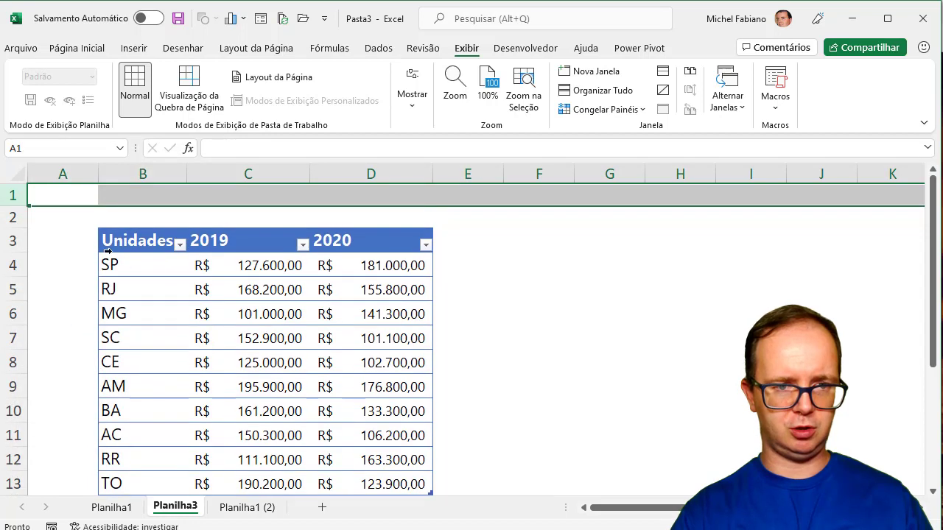
- Enter the title "Tabela de Faturamento Anual" in cell B2 above the table
{"action": "left_click", "coordinate": [149, 217]}
{"action": "type", "text": "Tabel"}
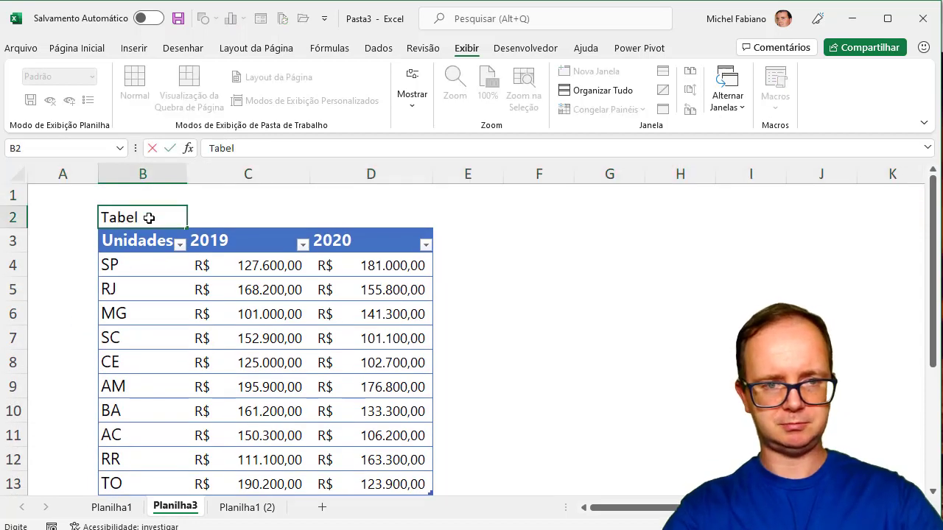
{"action": "type", "text": "a de Fatu"}
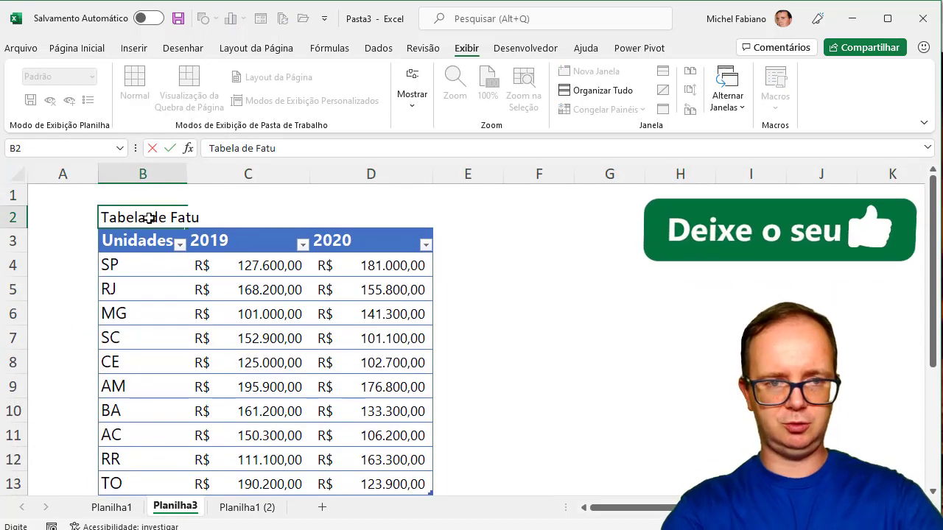
{"action": "type", "text": "ramento Anual"}
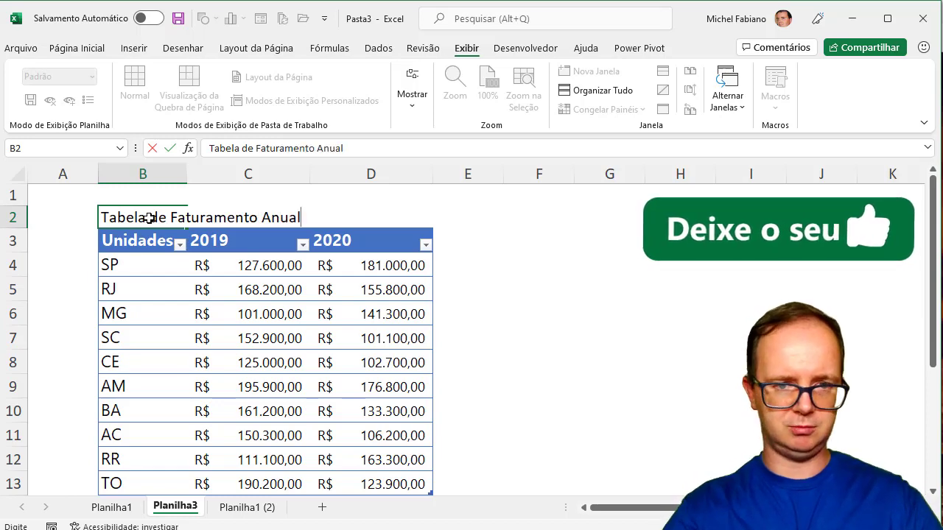
{"action": "key", "text": "Return"}
- Format the title in B2 as bold Segoe UI at size 18
{"action": "left_click", "coordinate": [149, 217]}
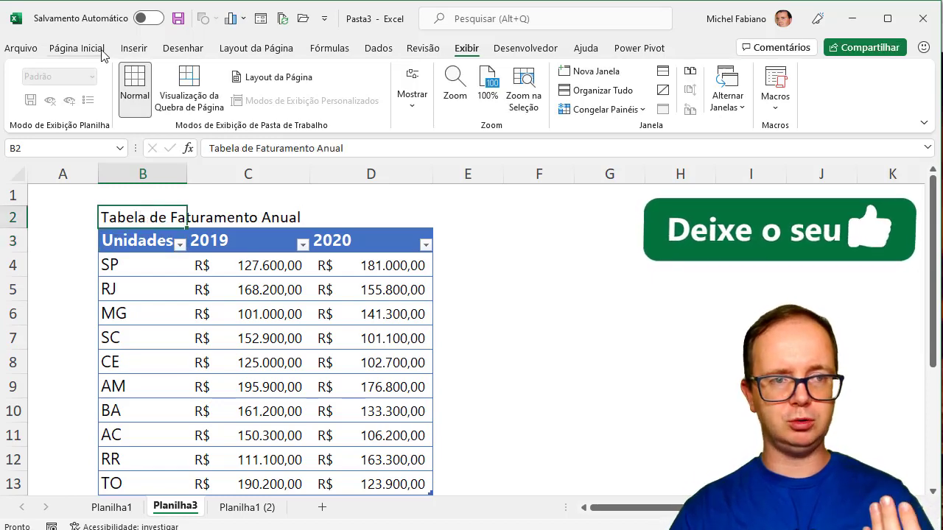
{"action": "left_click", "coordinate": [80, 47]}
{"action": "left_click", "coordinate": [280, 76]}
{"action": "left_click", "coordinate": [280, 76]}
{"action": "left_click", "coordinate": [280, 76]}
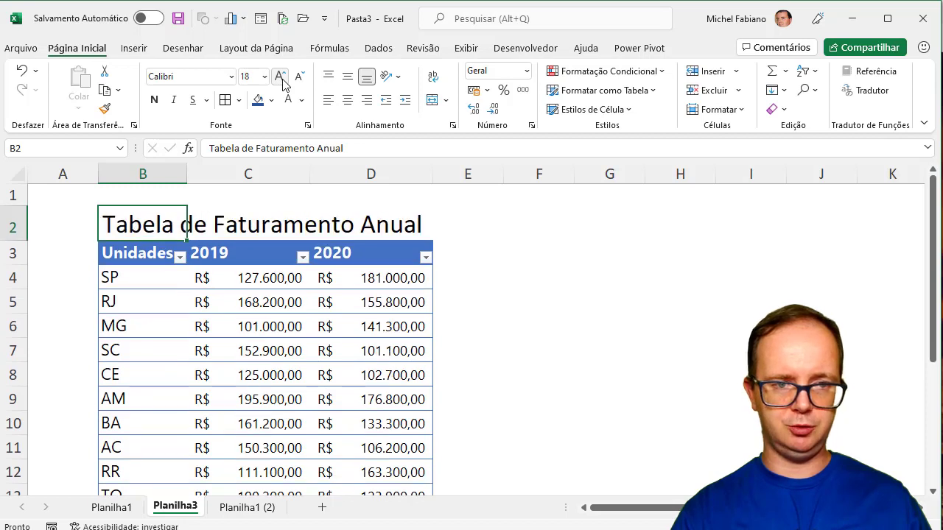
{"action": "left_click", "coordinate": [154, 100]}
{"action": "left_click", "coordinate": [193, 76]}
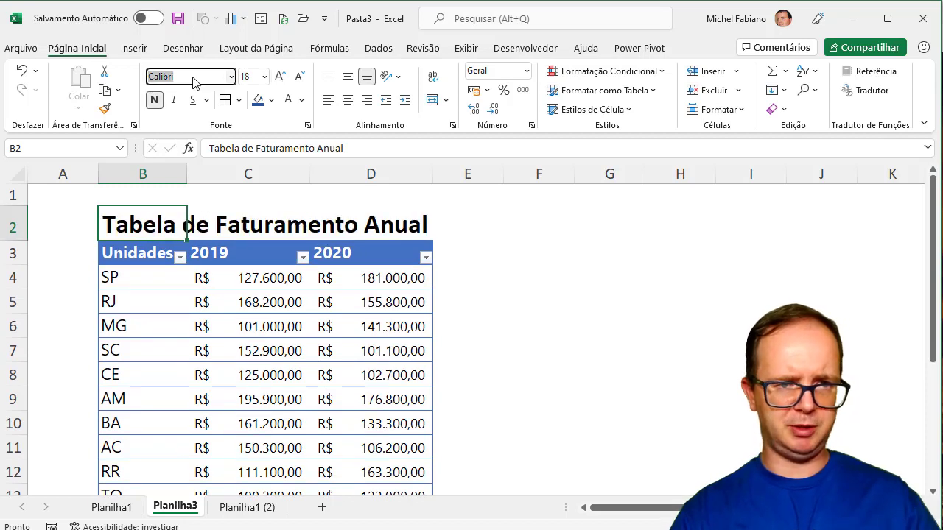
{"action": "type", "text": "Segoe"}
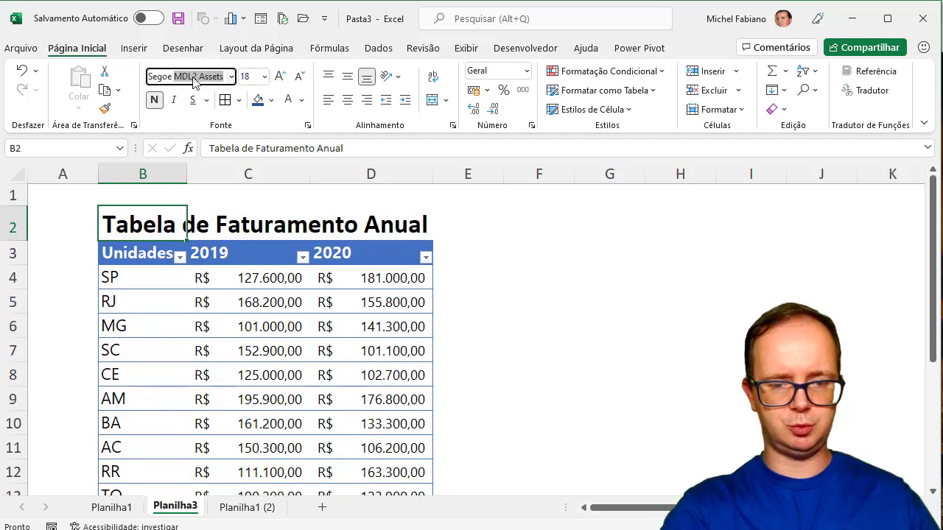
{"action": "type", "text": " UI"}
{"action": "key", "text": "Return"}
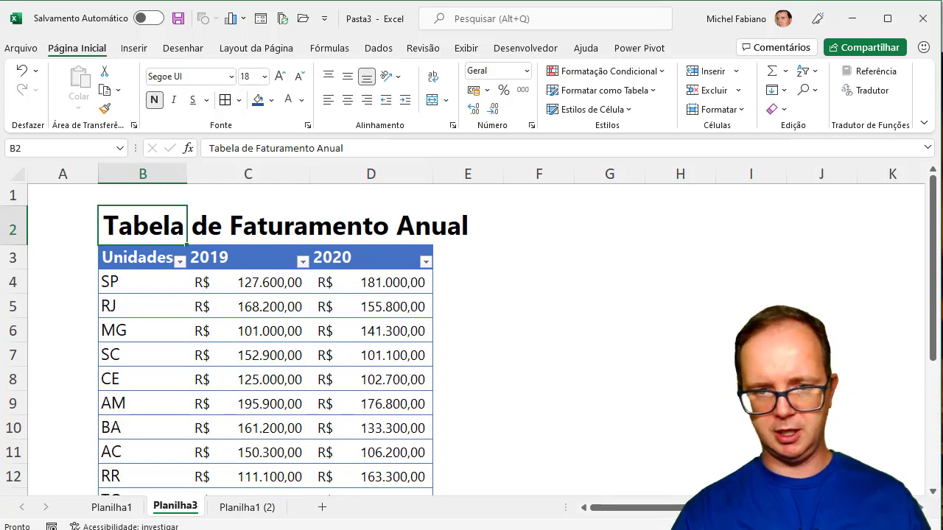
- Center the 2019 and 2020 headers of the table in cells C3:D3
{"action": "scroll", "coordinate": [472, 332], "scroll_direction": "down", "scroll_amount": 2}
{"action": "left_click", "coordinate": [470, 346]}
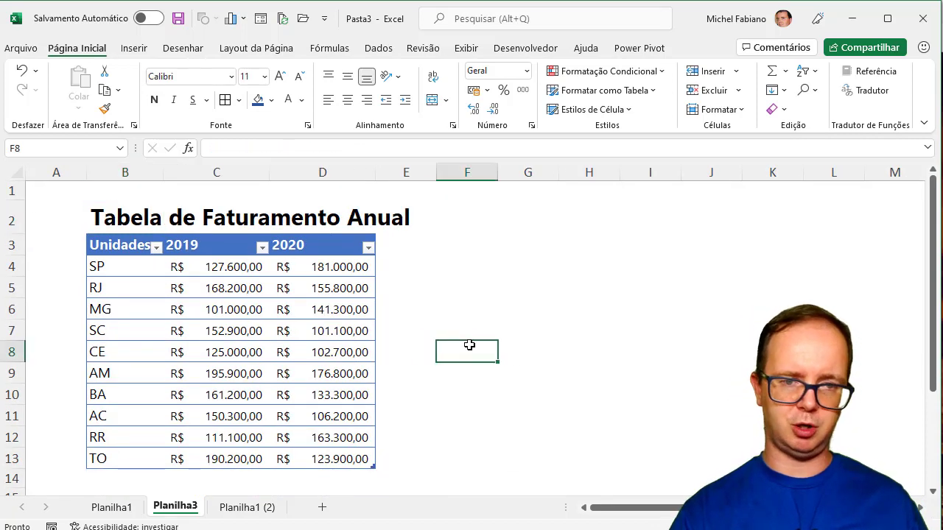
{"action": "left_click_drag", "start_coordinate": [210, 248], "coordinate": [296, 244]}
{"action": "left_click", "coordinate": [347, 100]}
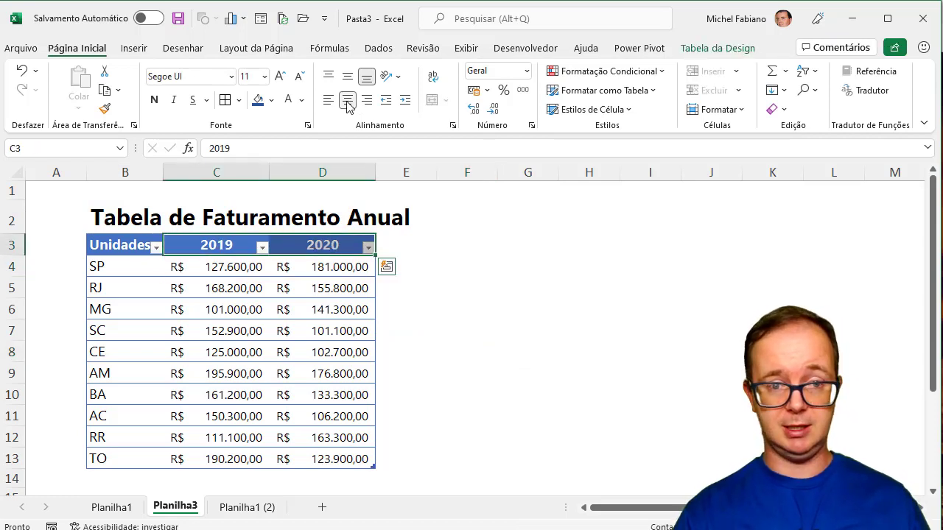
{"action": "left_click", "coordinate": [461, 346]}
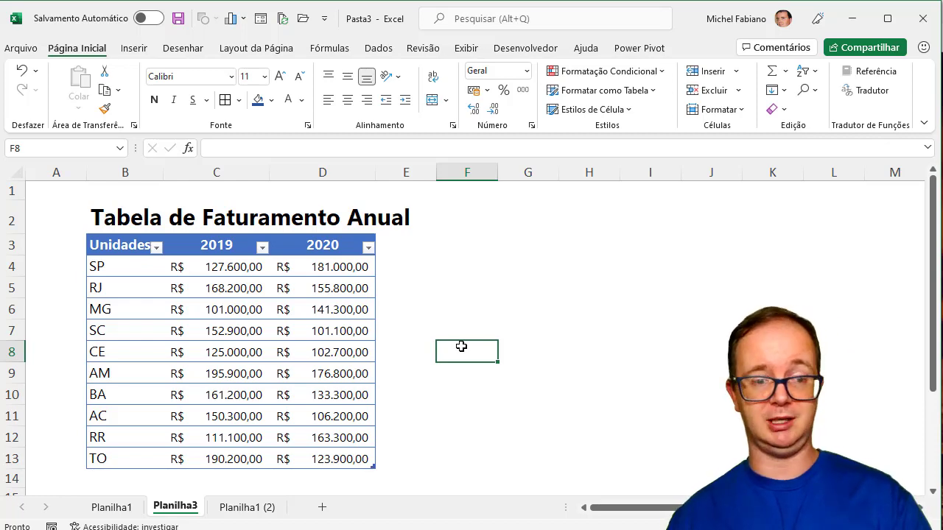
- Compare the raw data on Planilha1 with the formatted tables on Planilha3 and Planilha1 (2)
{"action": "left_click", "coordinate": [125, 508]}
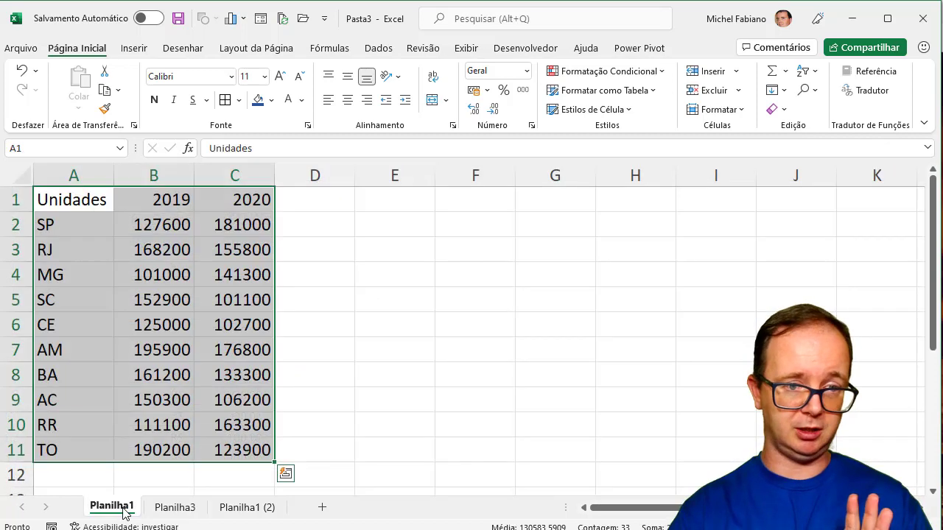
{"action": "left_click", "coordinate": [246, 508]}
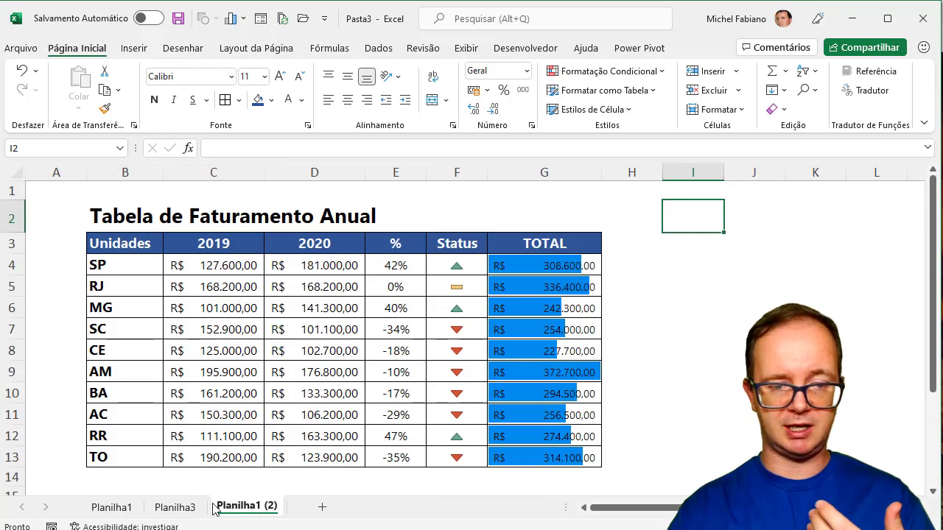
{"action": "left_click", "coordinate": [175, 506]}
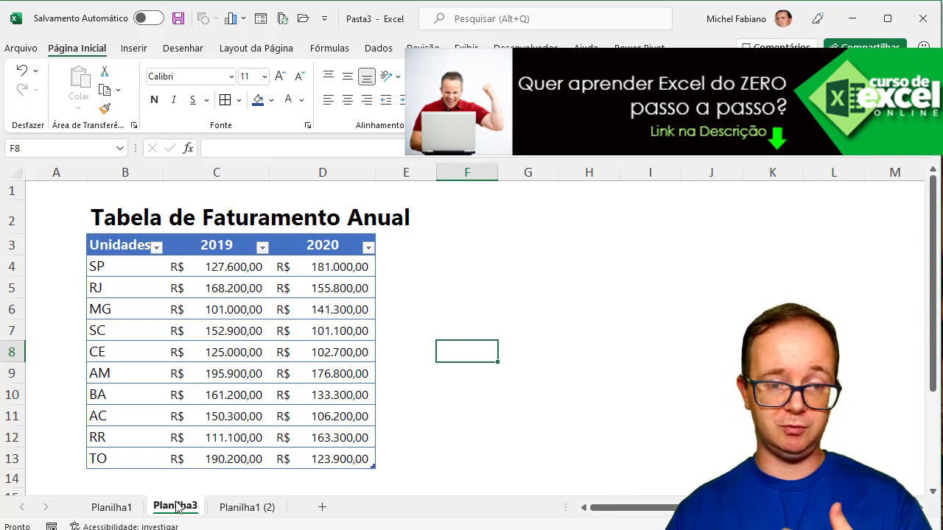
{"action": "left_click", "coordinate": [111, 507]}
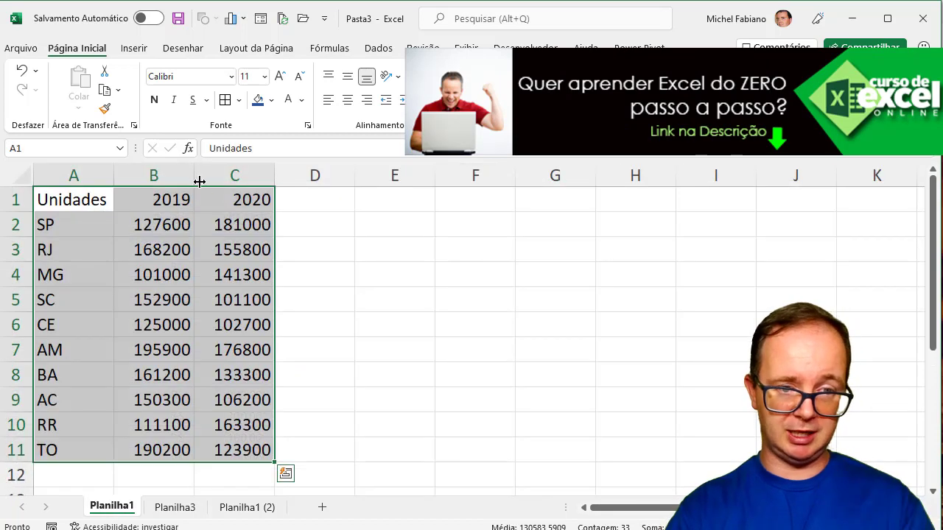
{"action": "left_click", "coordinate": [378, 338]}
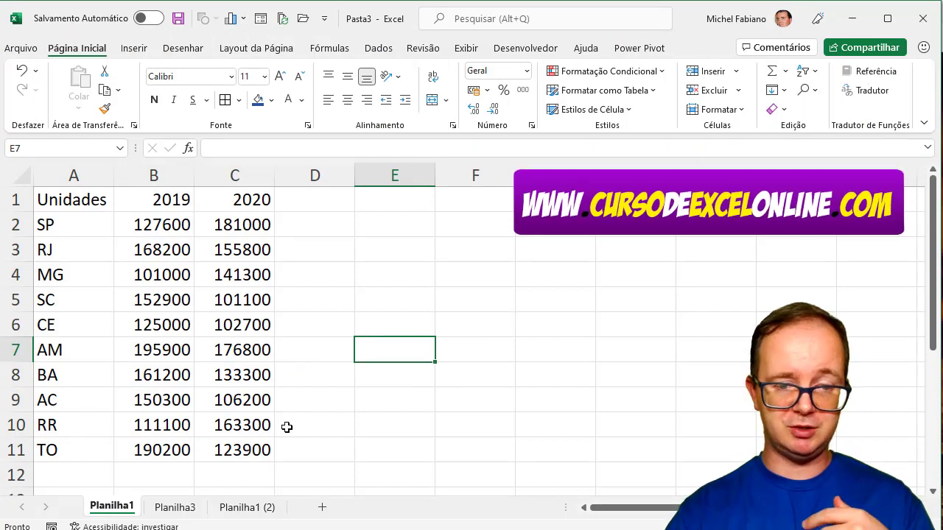
{"action": "left_click", "coordinate": [249, 506]}
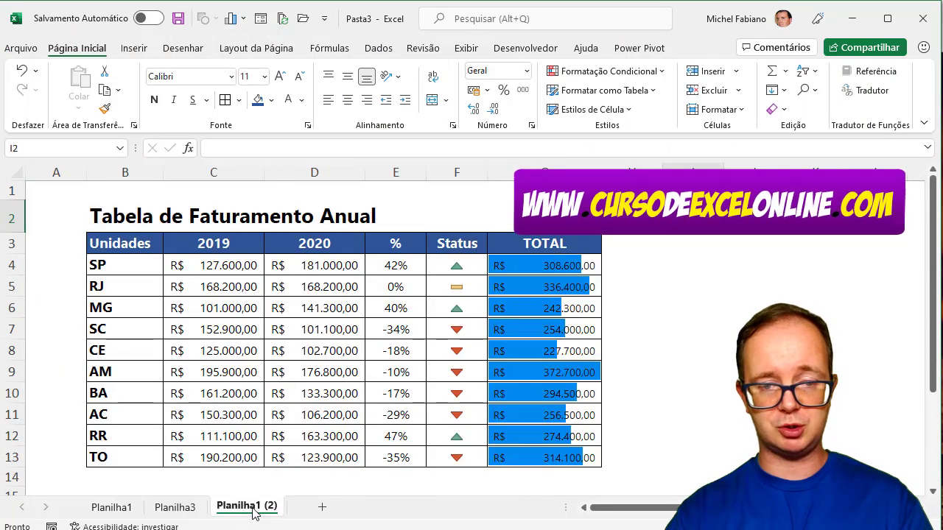
{"action": "left_click", "coordinate": [196, 510]}
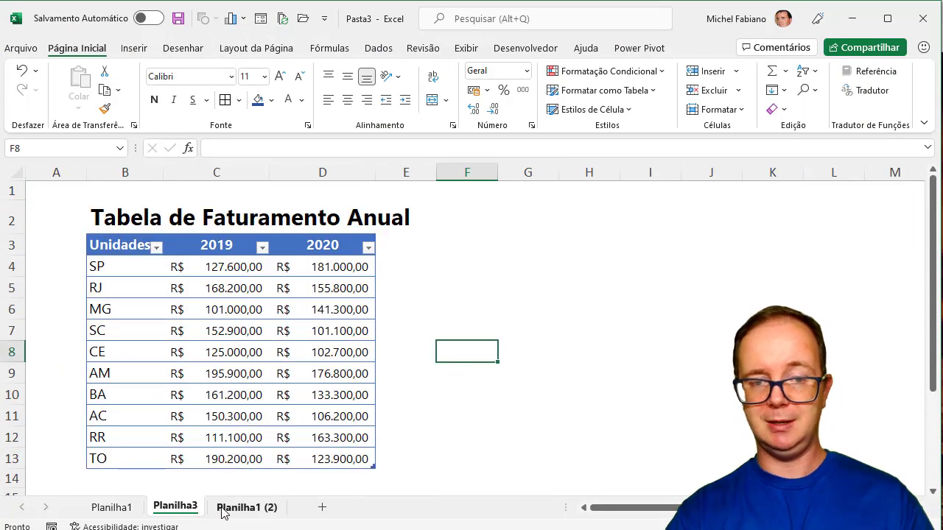
{"action": "left_click", "coordinate": [223, 510]}
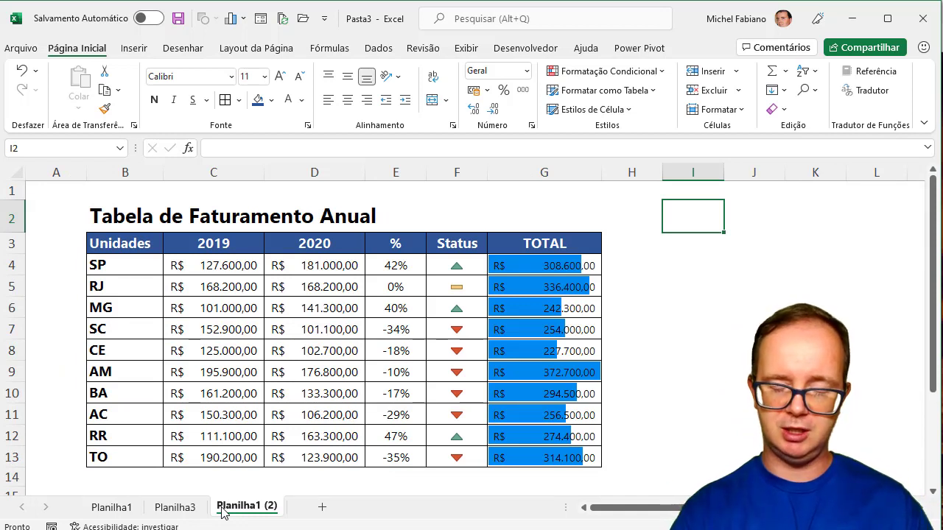